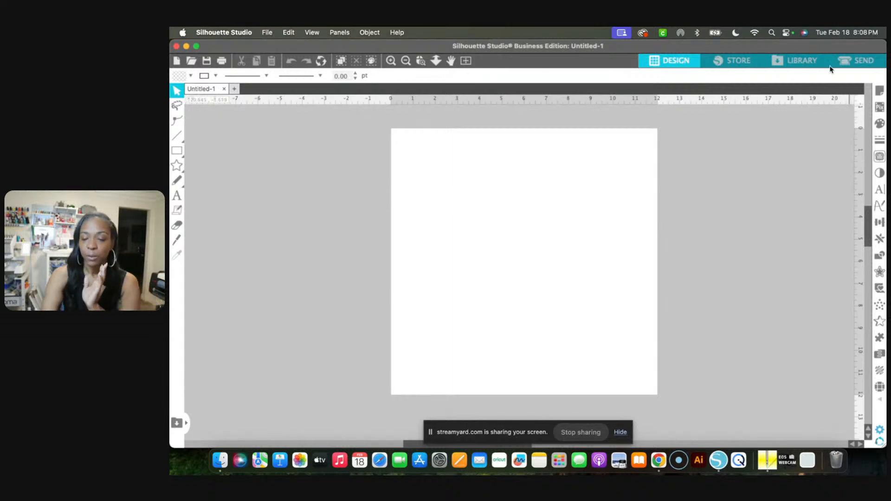
click(879, 93)
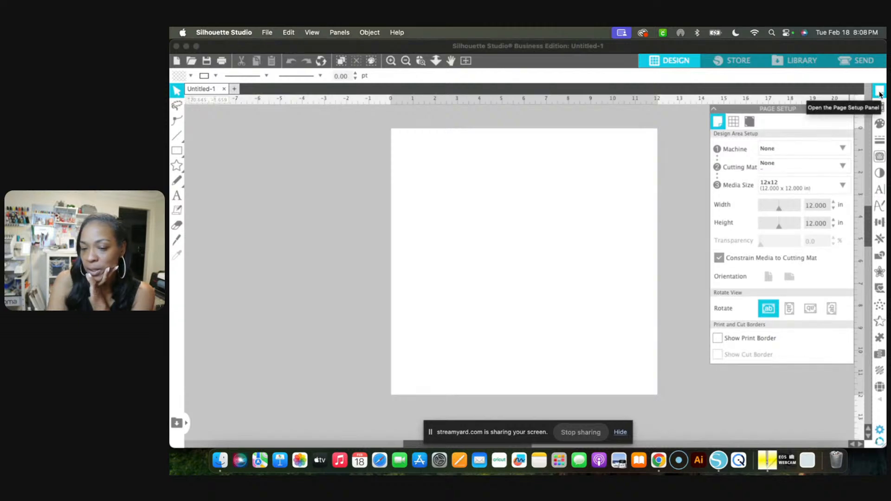
click(879, 93)
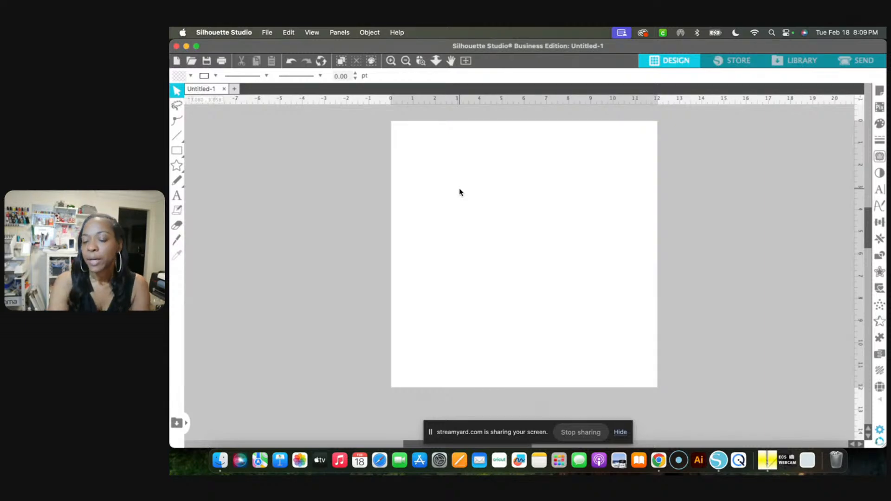
Merge the Desktop image "Screenshot 2025-02-17 at 10.19.27 PM" into the open design
click(267, 33)
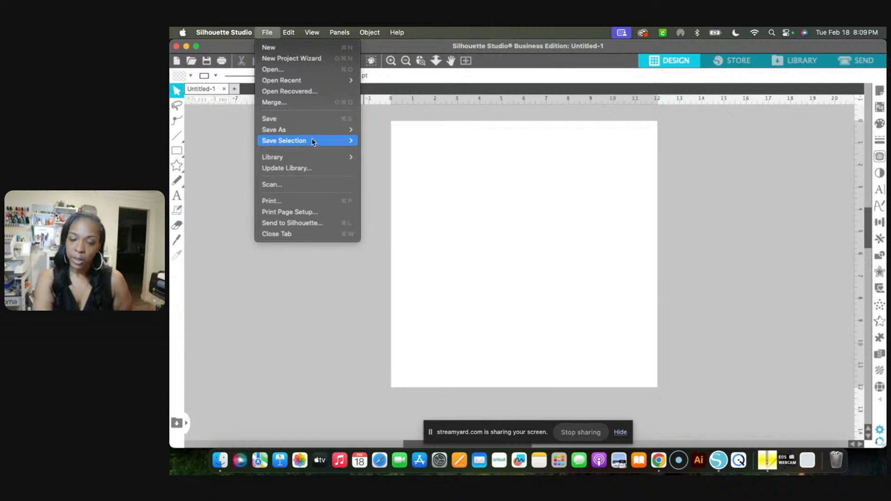
click(312, 103)
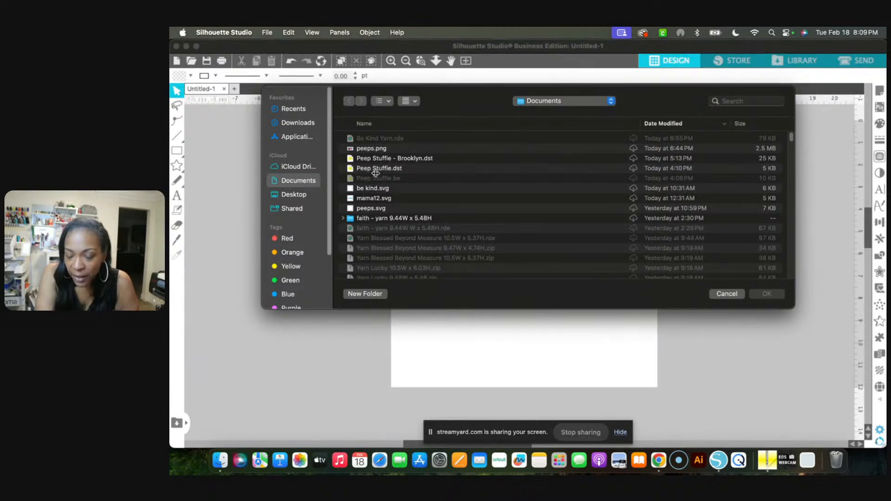
click(299, 195)
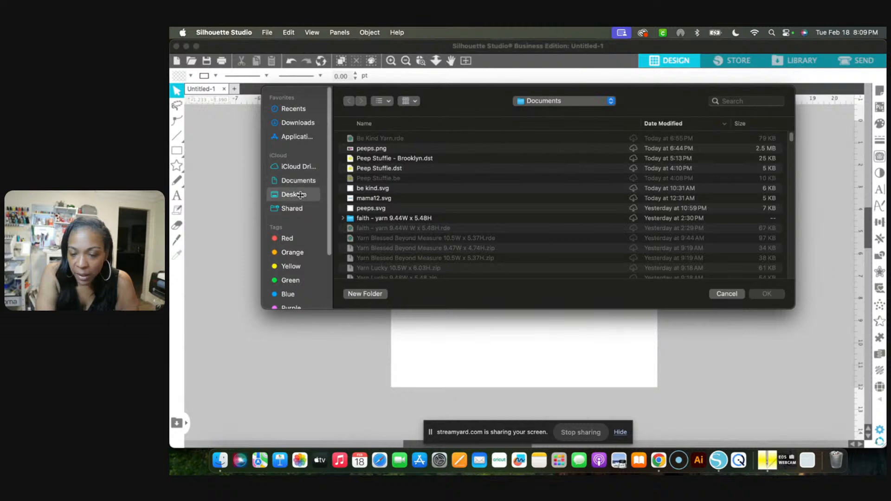
scroll(395, 227, down, 1)
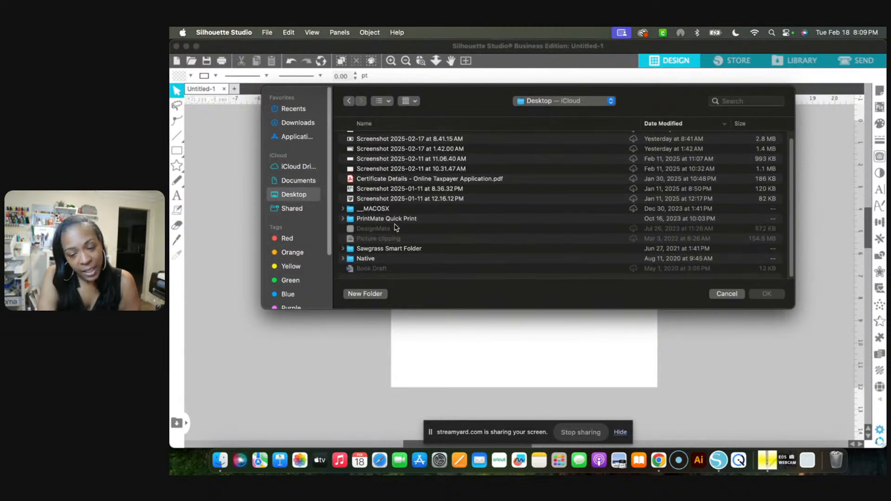
scroll(395, 228, up, 1)
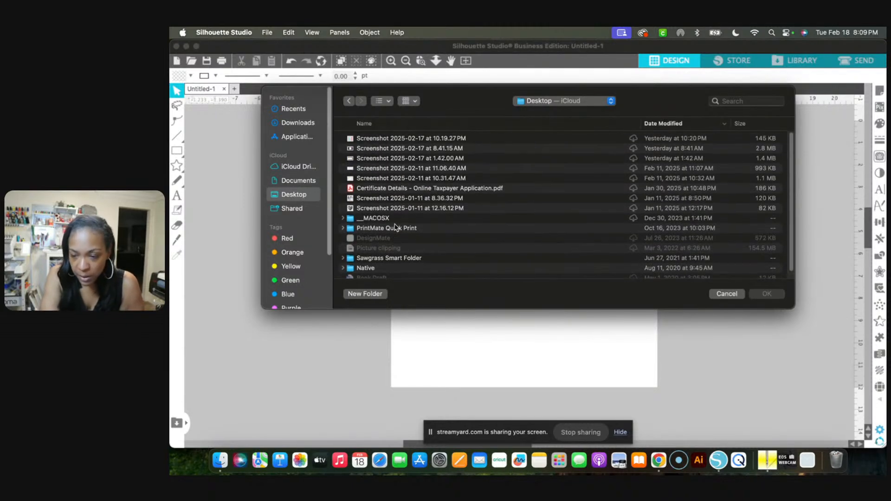
click(416, 139)
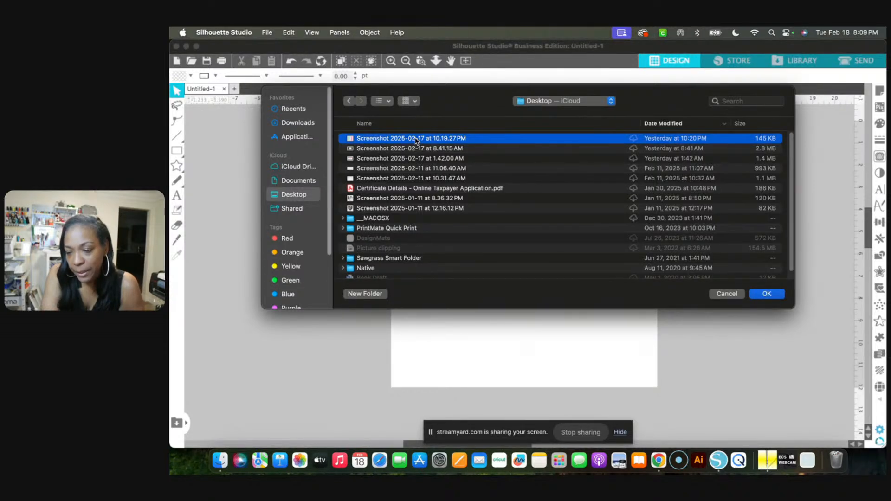
double_click(417, 139)
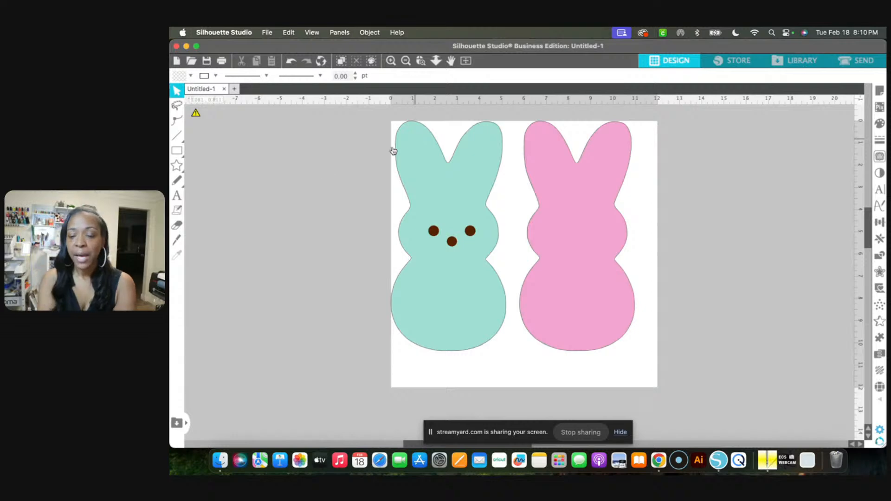
Move the bunny image inward on the page to about X 0.359 in, Y 0.898 in, and deselect it
mouse_move(196, 113)
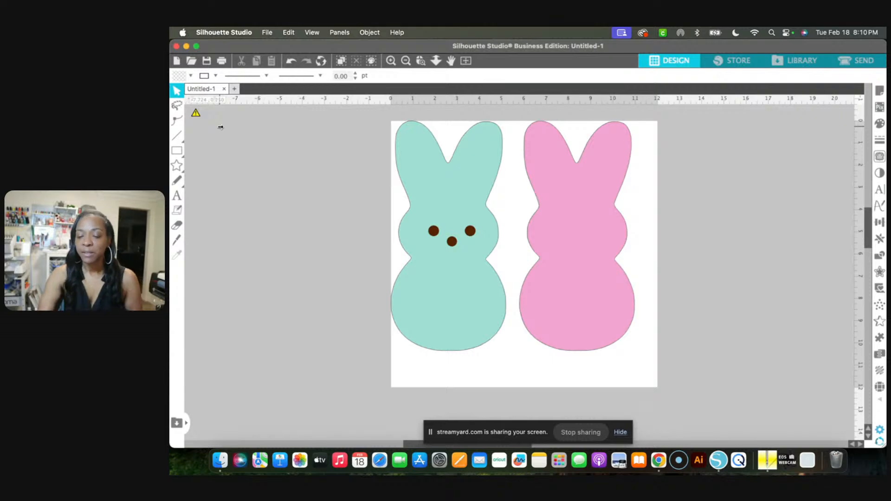
click(461, 211)
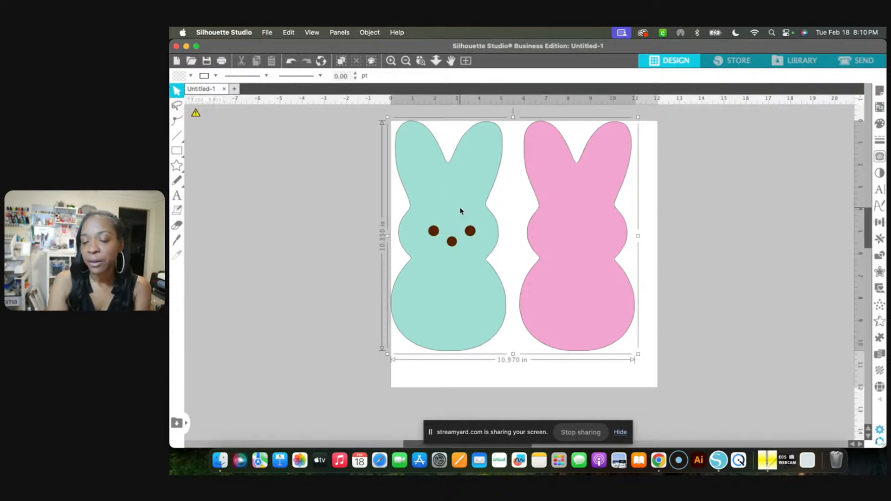
drag(461, 211, 468, 231)
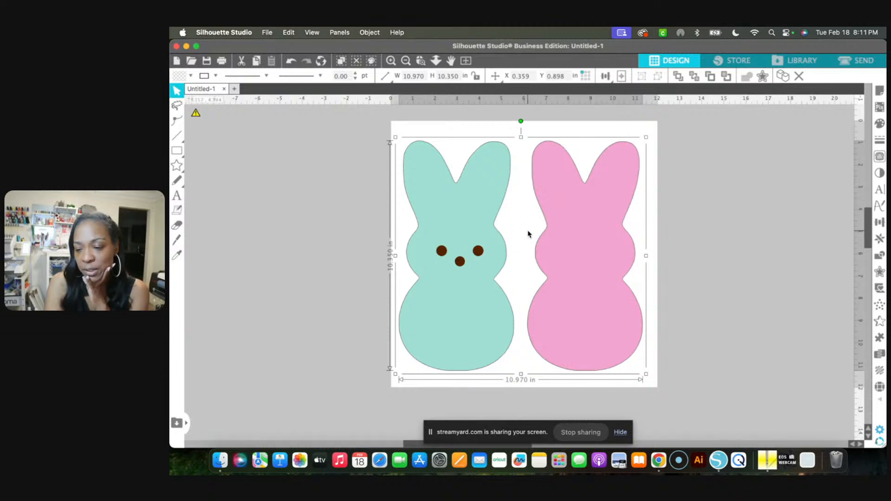
click(699, 208)
click(577, 238)
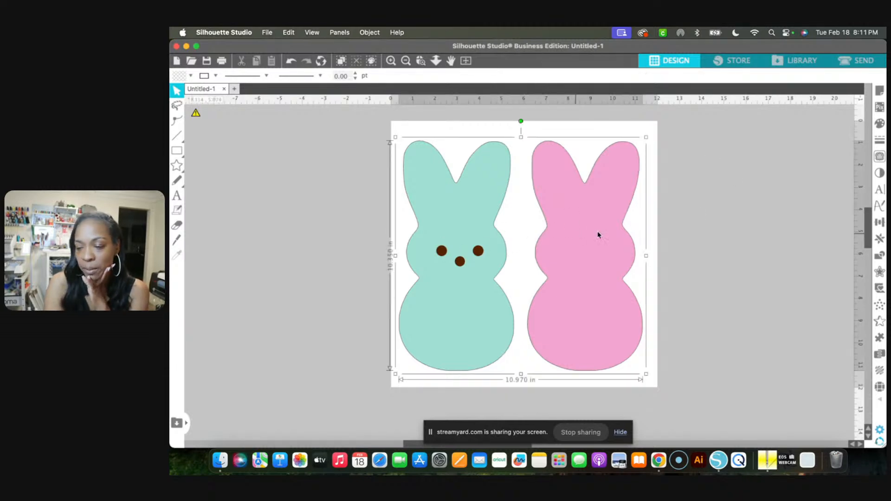
click(701, 211)
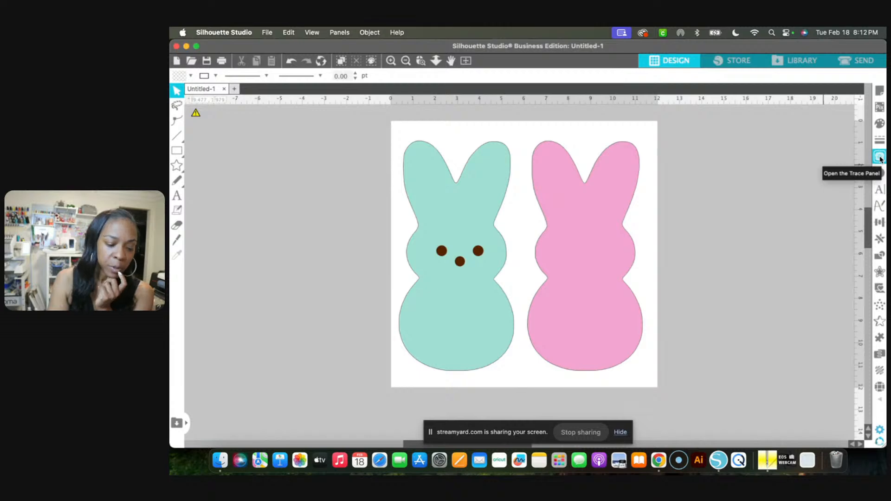
Open the trace settings and mark a trace area of about 6.65 by 11.46 in around the teal bunny
click(880, 158)
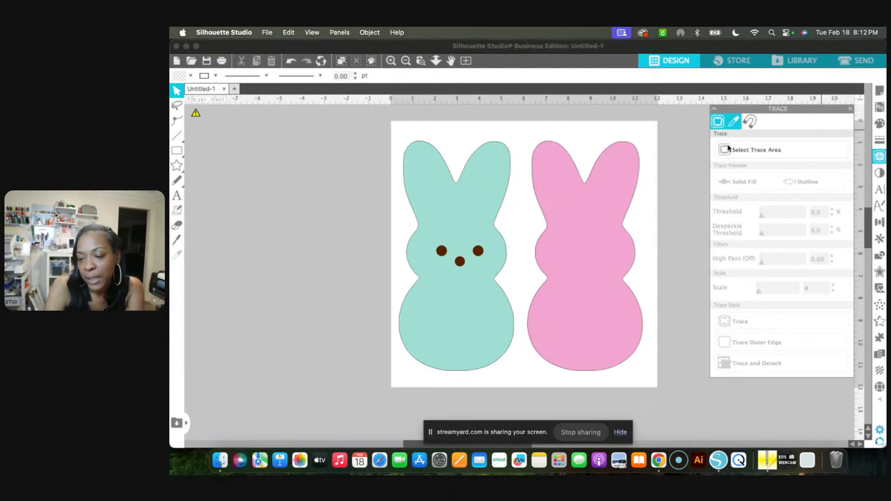
click(739, 155)
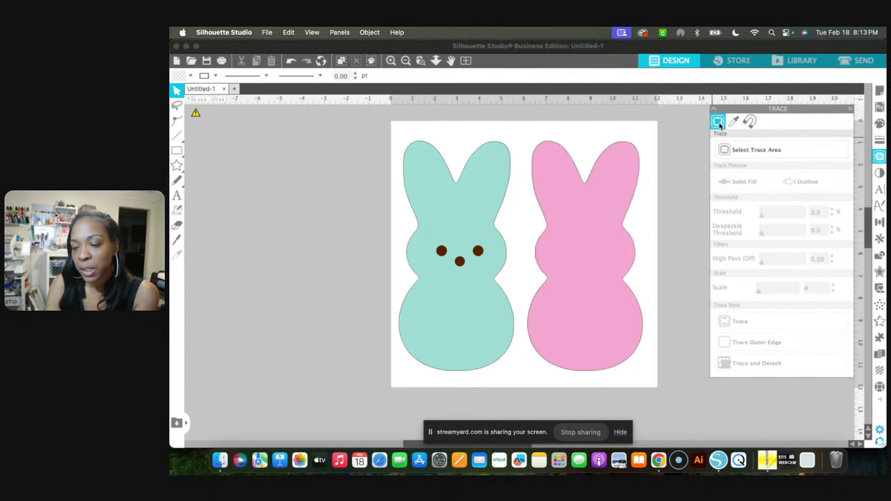
click(749, 154)
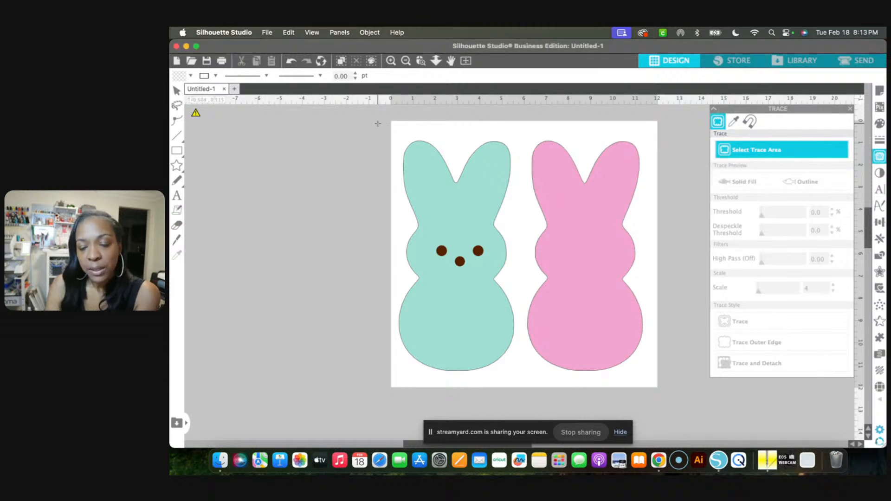
mouse_move(378, 123)
mouse_down()
mouse_move(542, 301)
mouse_move(645, 386)
mouse_move(666, 388)
mouse_move(526, 382)
mouse_up()
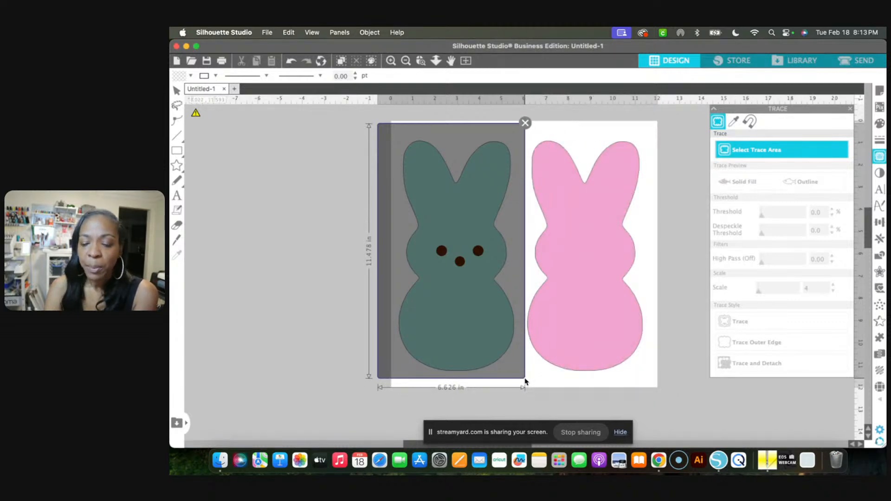
drag(525, 382, 526, 380)
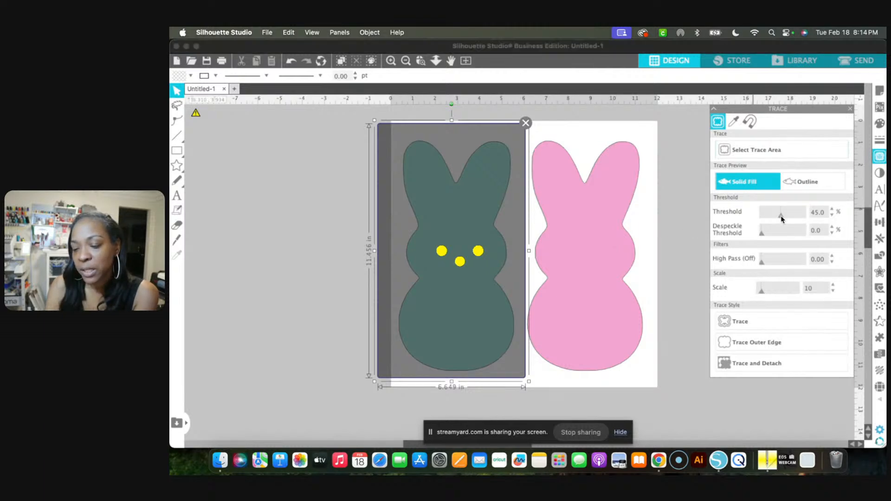
Test trace thresholds of 78% and 100% on the teal bunny, comparing the outline and solid fill previews
drag(781, 218, 796, 219)
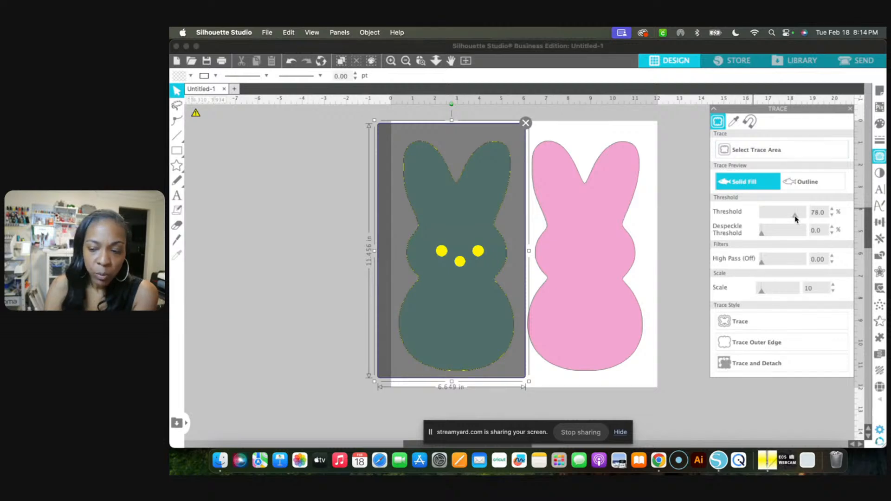
click(803, 183)
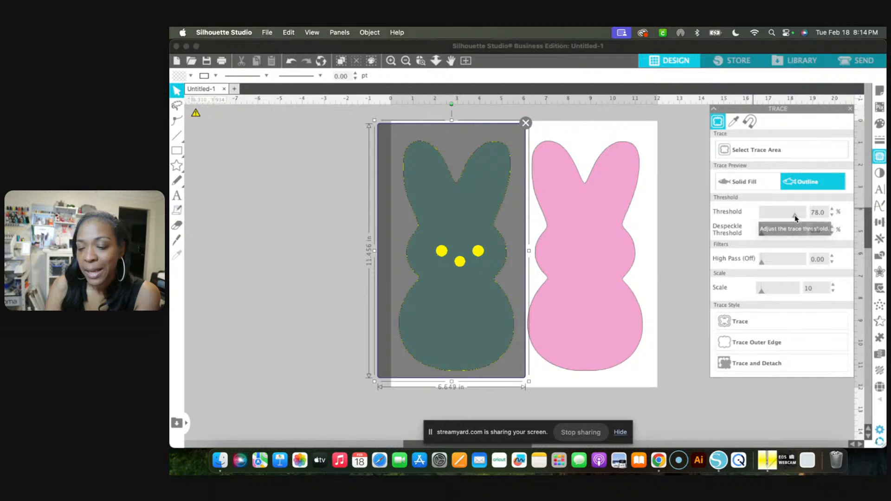
drag(787, 220, 809, 218)
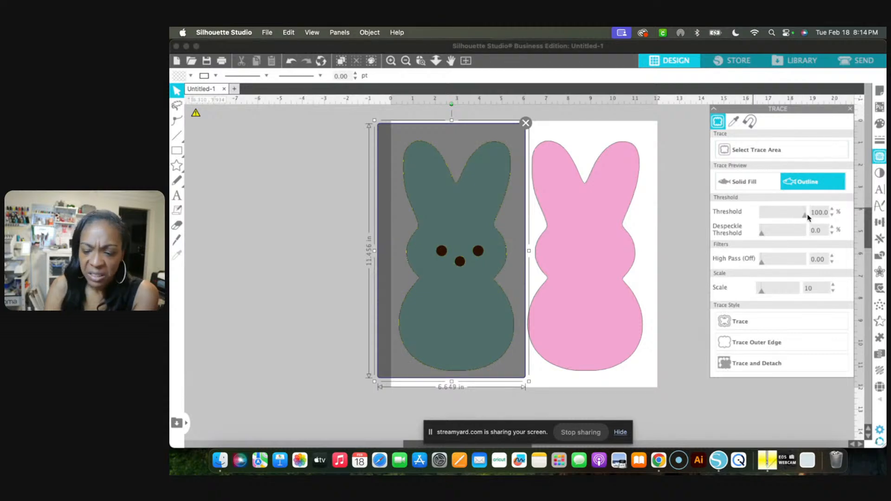
click(738, 184)
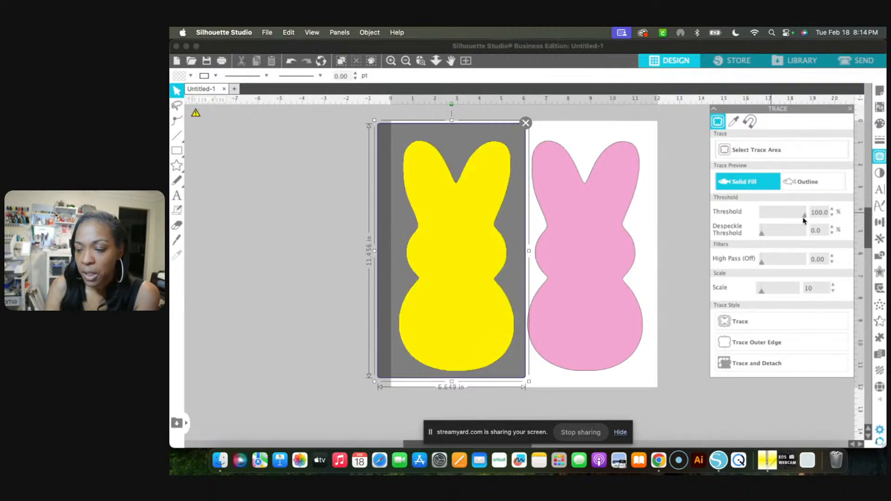
Lower the trace threshold to 39% and apply Trace and Detach to the teal bunny's eyes and nose
click(781, 222)
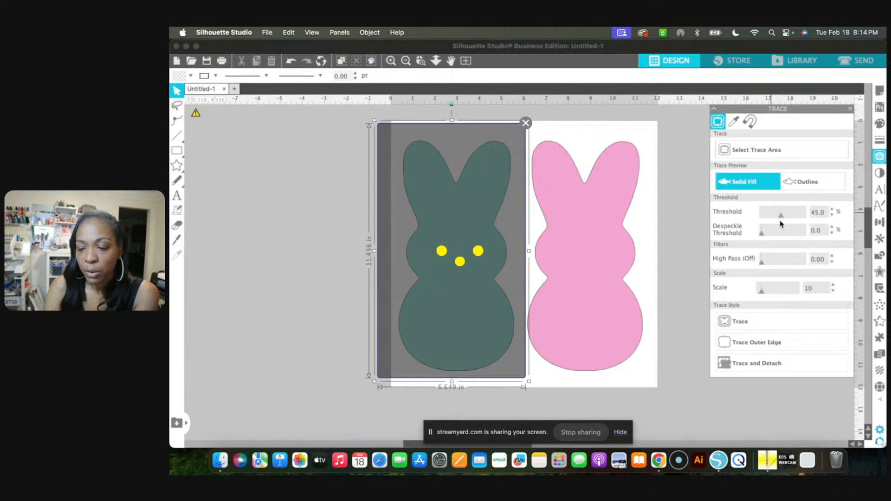
drag(781, 223, 781, 223)
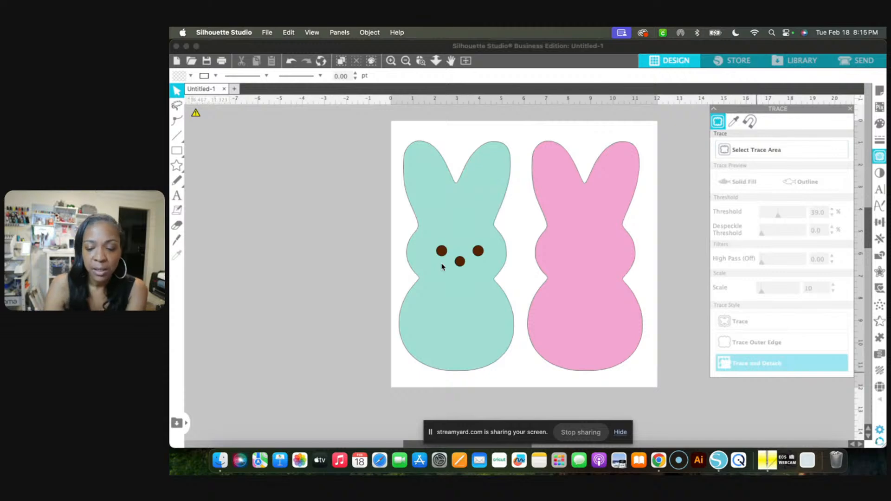
Move the teal bunny body off the page to about X -6.156 in, Y 0.360 in, away from its face pieces
click(452, 297)
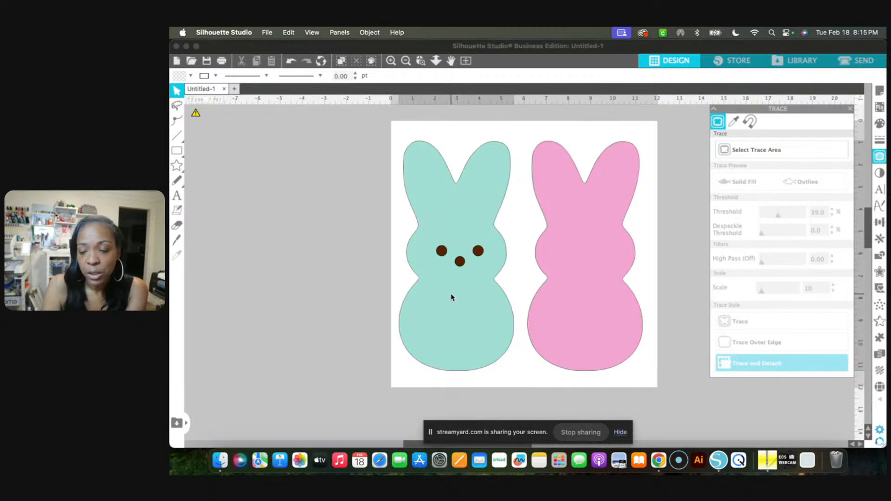
click(451, 297)
drag(451, 297, 306, 285)
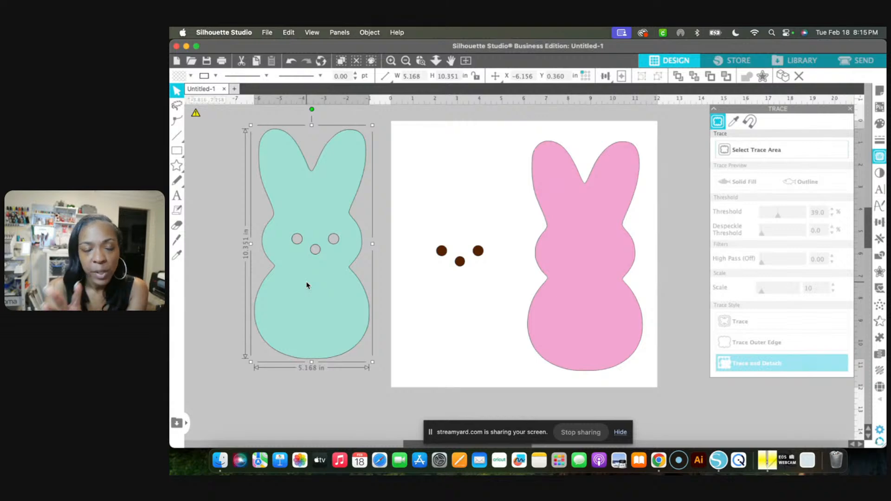
Undo the body move, the Trace and Detach operation and the last threshold change
click(290, 61)
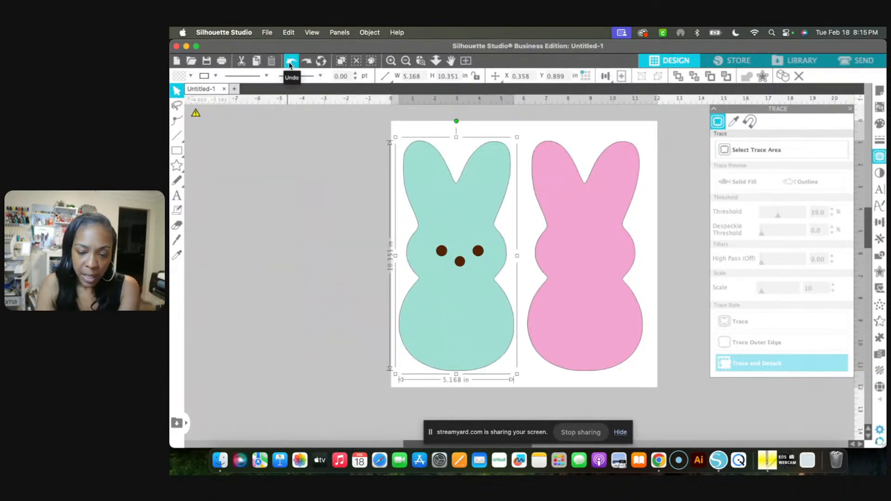
click(291, 64)
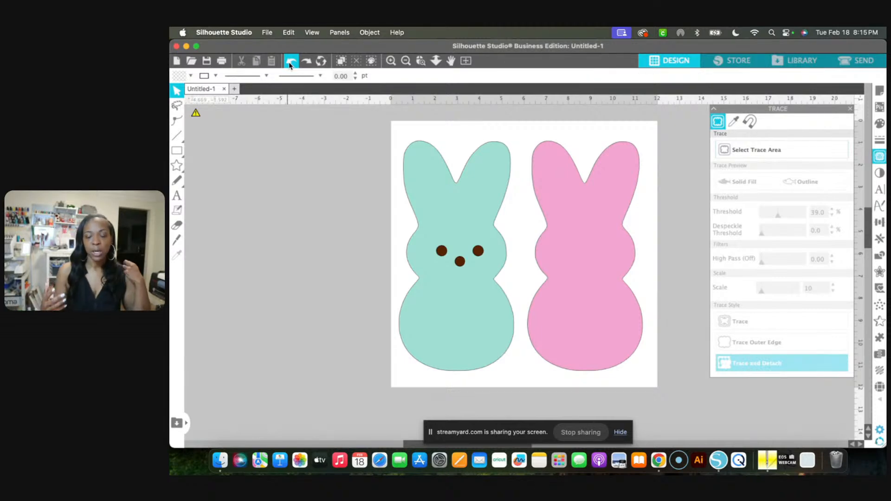
click(291, 64)
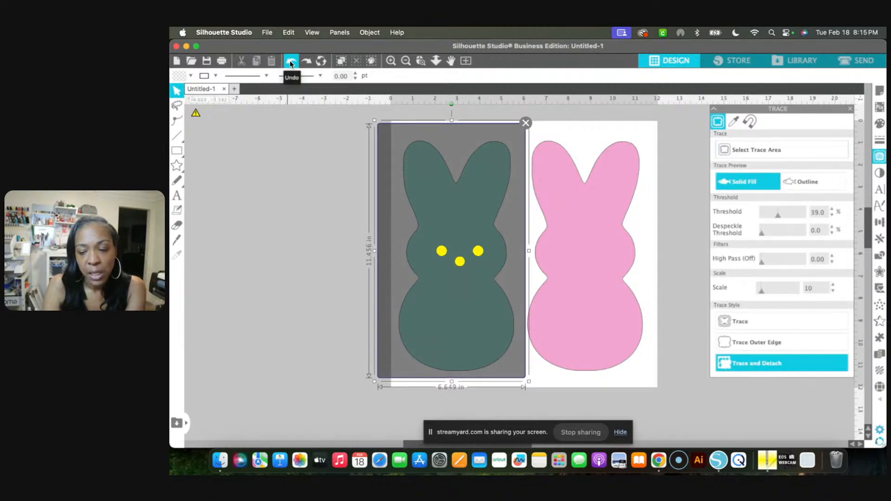
click(290, 61)
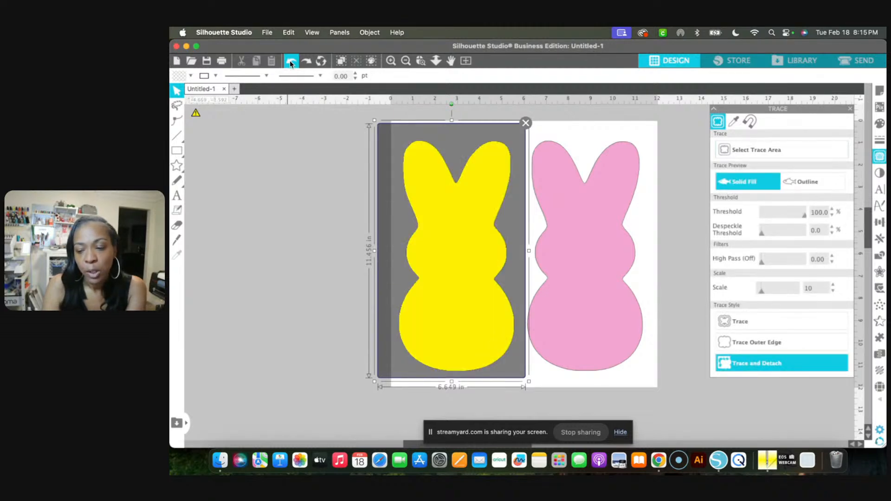
Clear the threshold trace area and sample the teal bunny's brown eye with Trace by Color across both bunnies, matching all areas
click(524, 123)
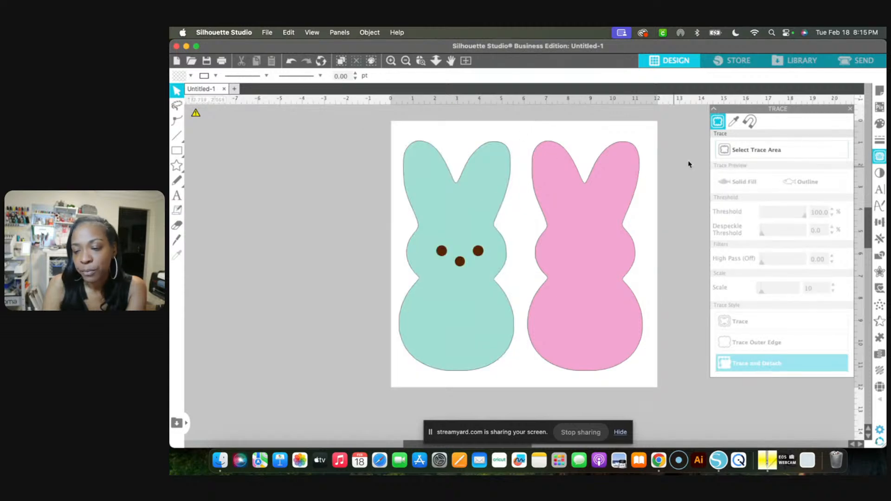
key(super+a)
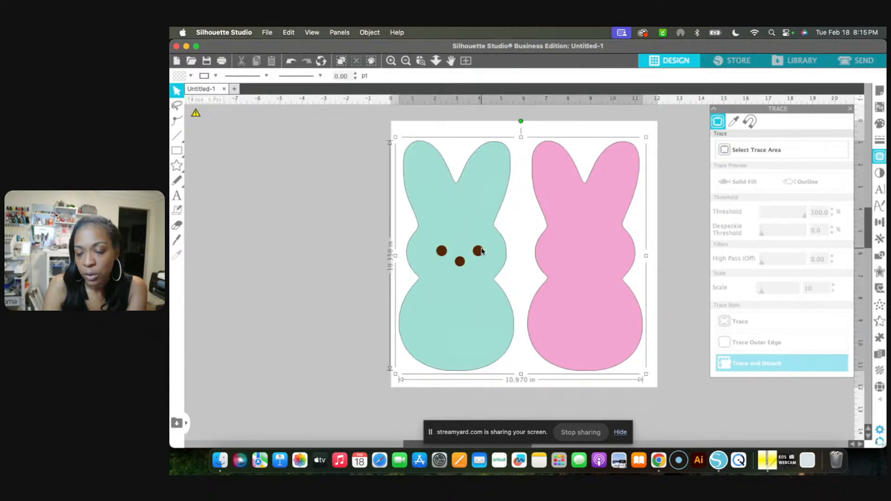
click(735, 123)
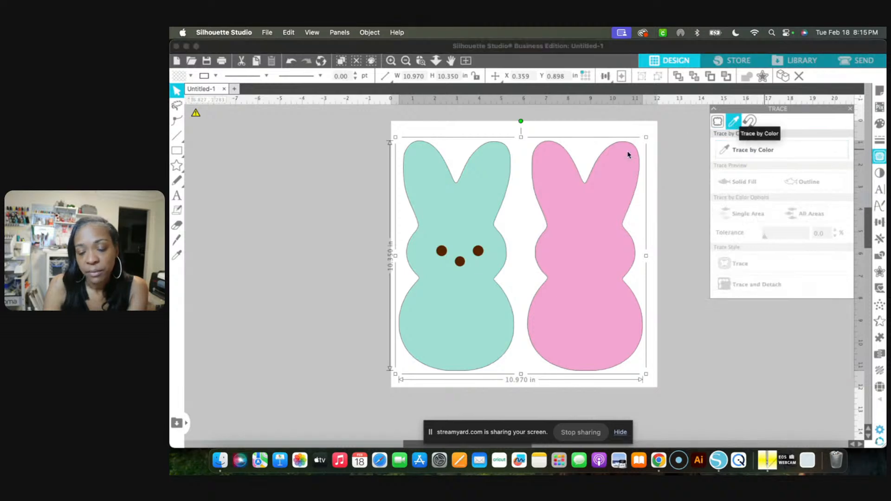
click(744, 153)
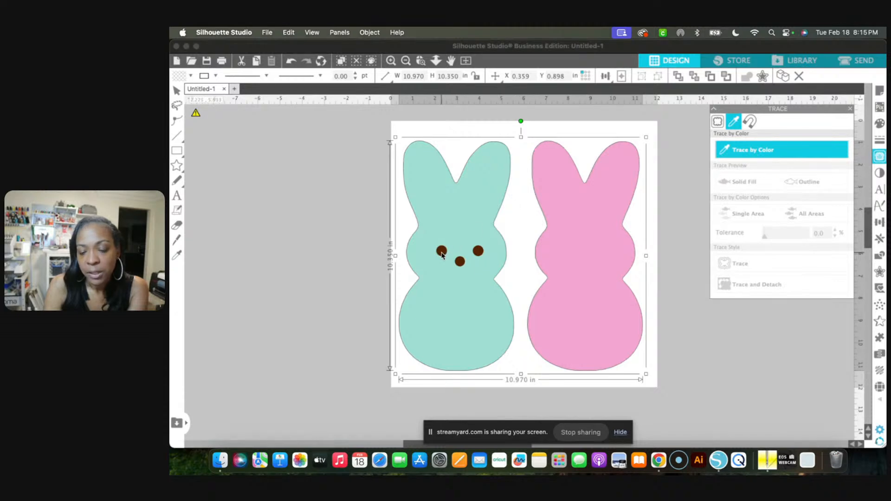
click(443, 253)
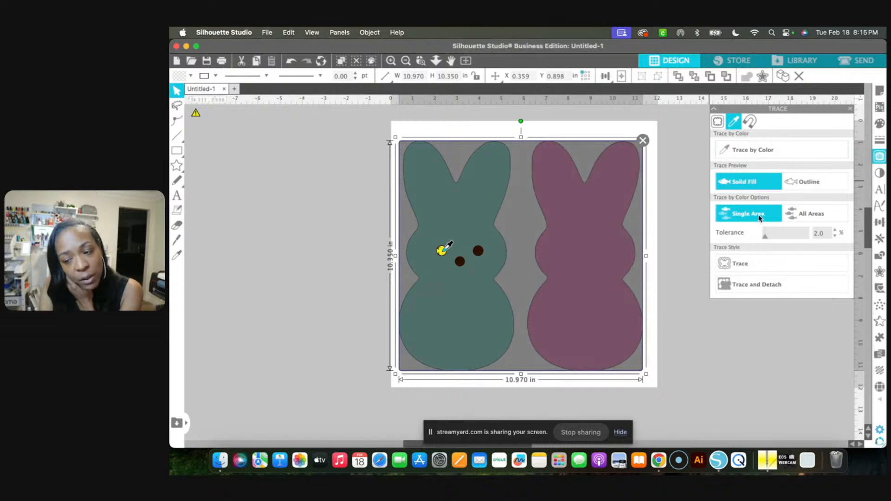
click(801, 214)
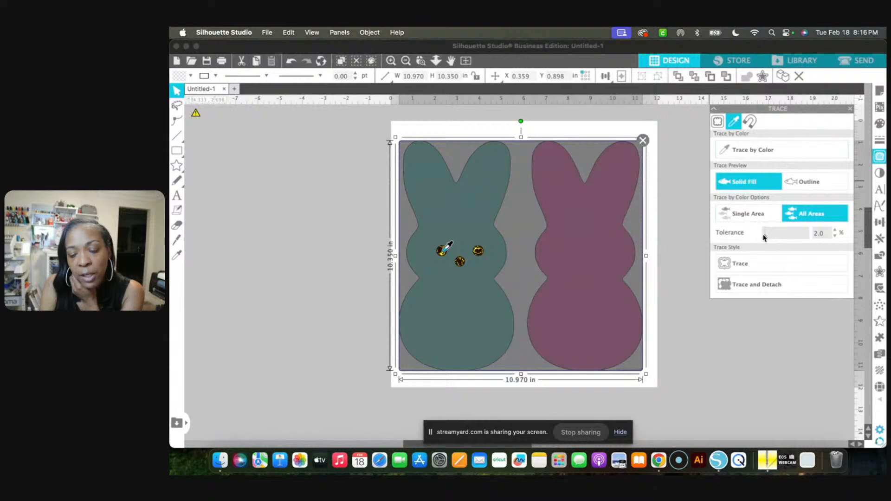
Try color tolerances of 35% and 6%, set the tolerance to 50% and apply Trace to the brown face pieces
drag(764, 238, 779, 237)
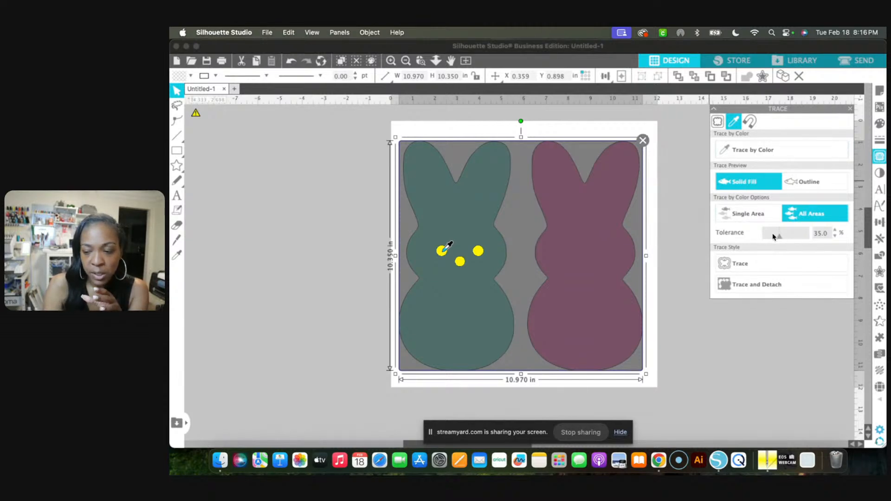
drag(769, 237, 766, 237)
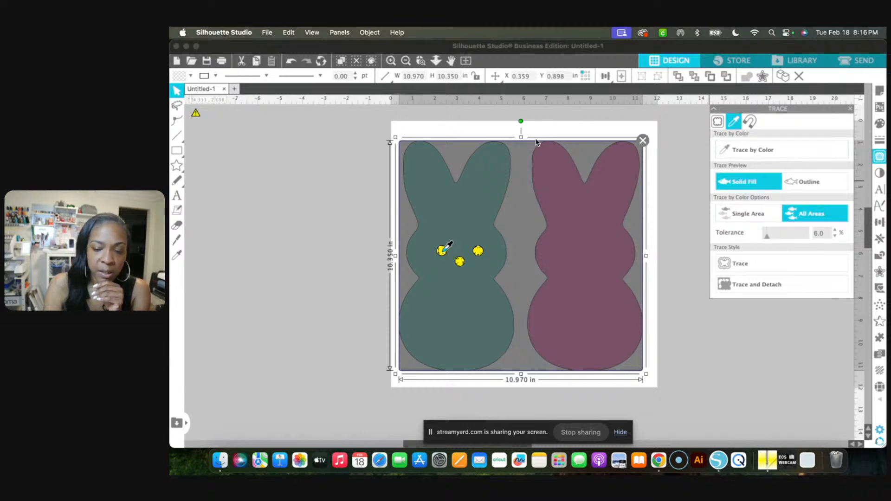
click(389, 61)
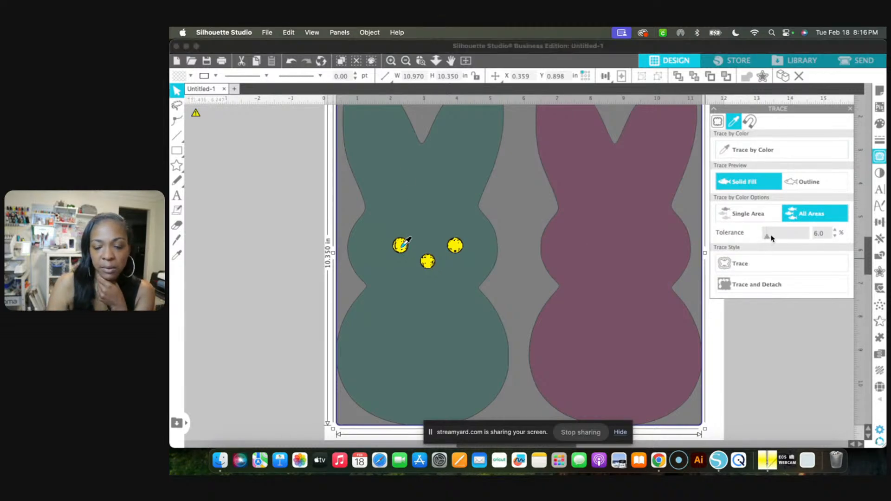
drag(767, 238, 786, 235)
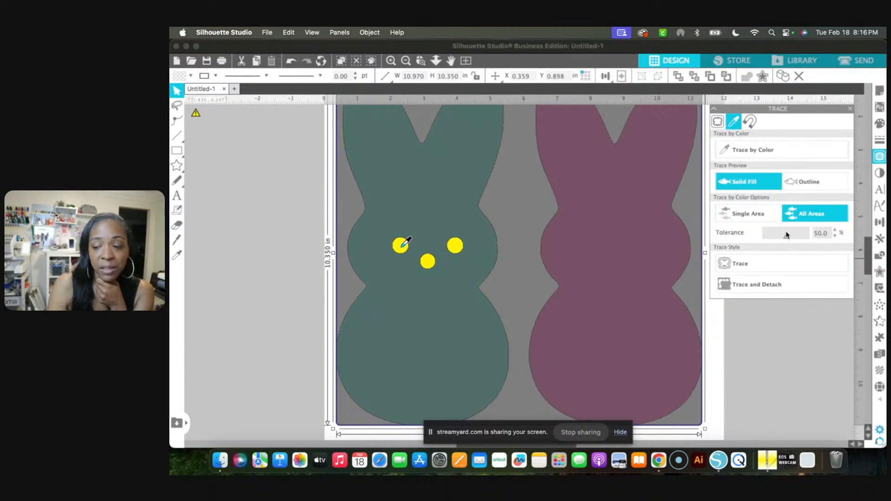
click(749, 263)
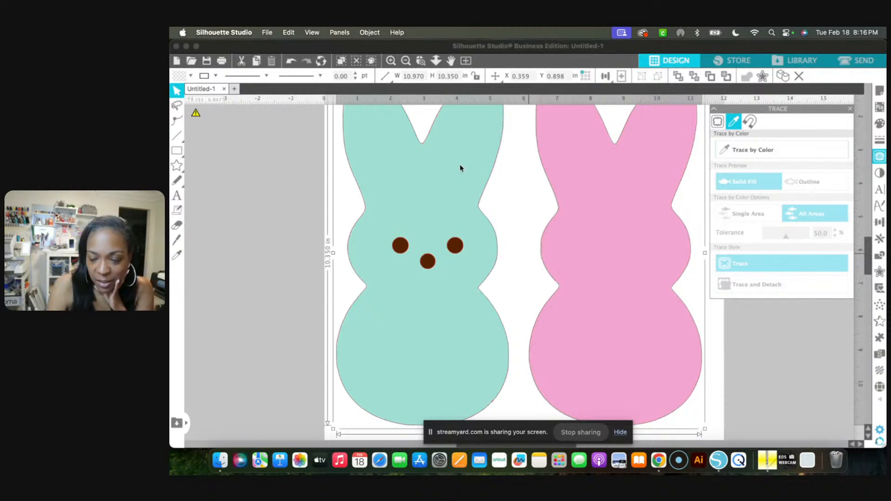
Move both bunnies off the page to about X -12.953 in, Y 1.188 in, away from the traced lines
click(391, 61)
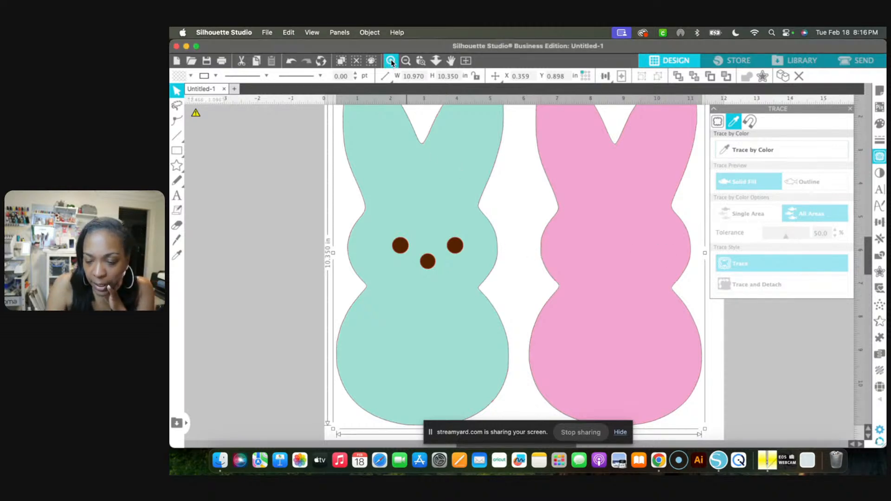
click(391, 61)
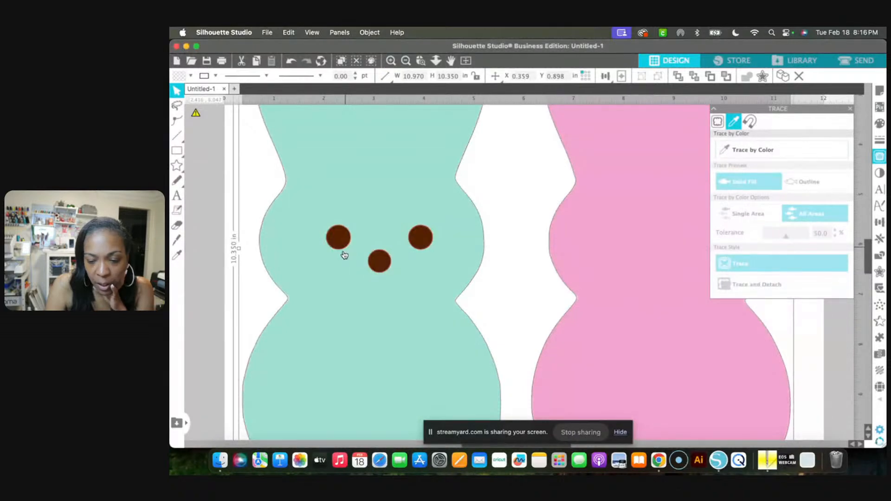
scroll(346, 253, left, 5)
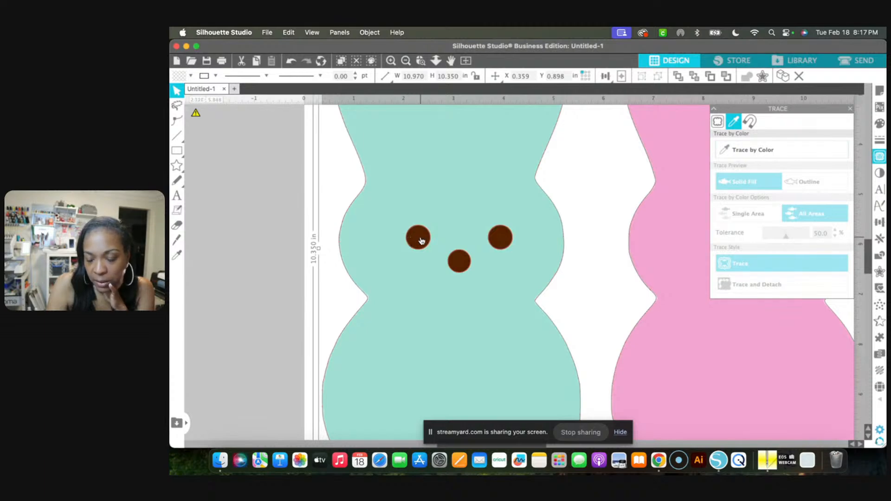
drag(422, 240, 329, 241)
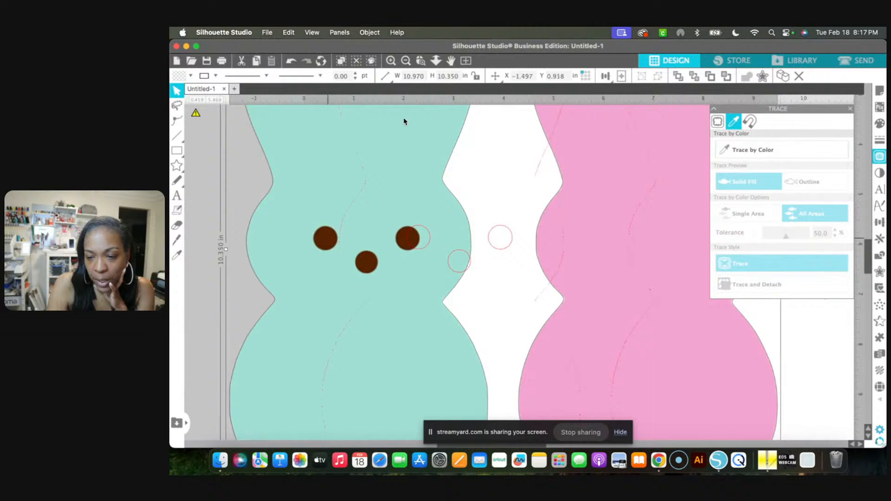
click(404, 62)
click(404, 62)
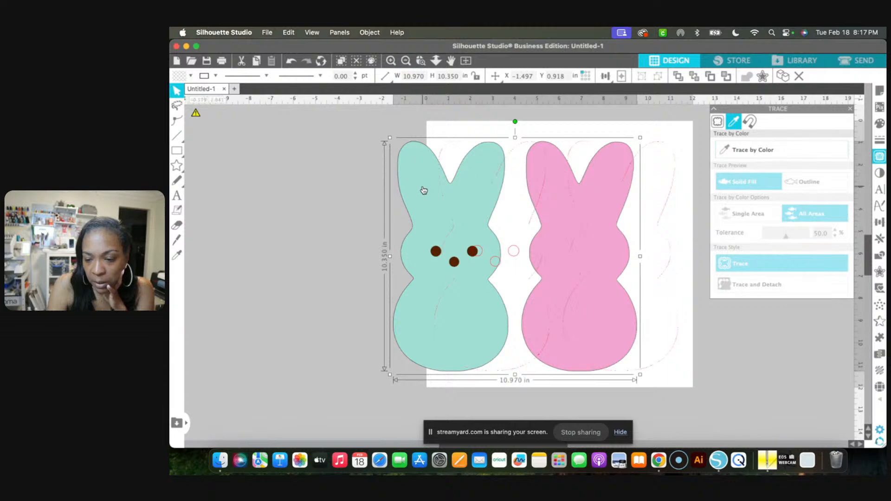
drag(321, 197, 213, 206)
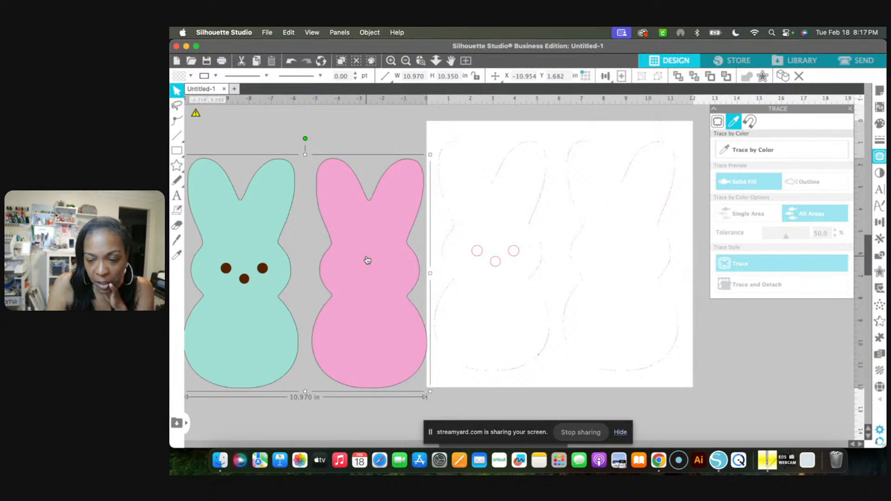
drag(367, 259, 320, 244)
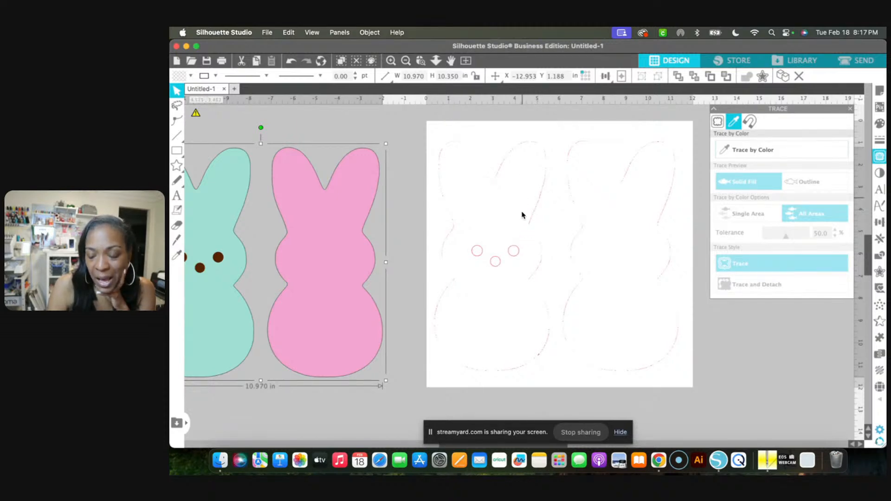
Release the compound path of the traced lines and deselect the separated pieces
click(512, 255)
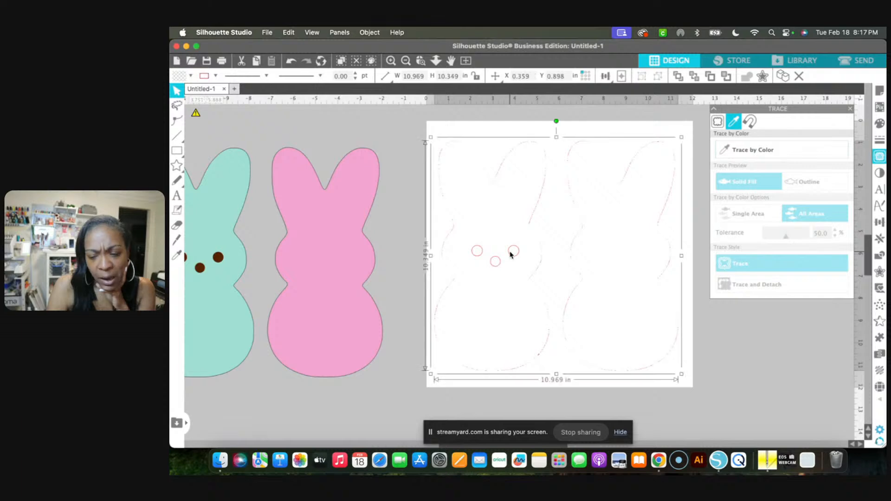
right_click(512, 255)
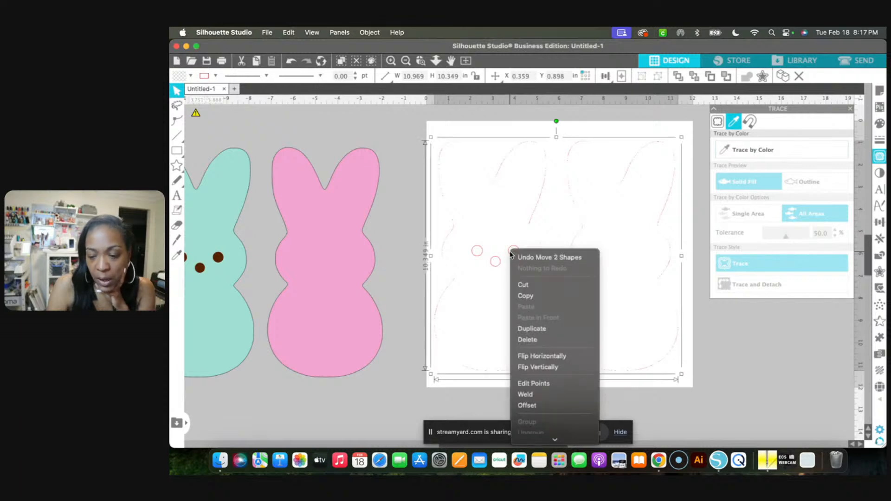
mouse_move(565, 457)
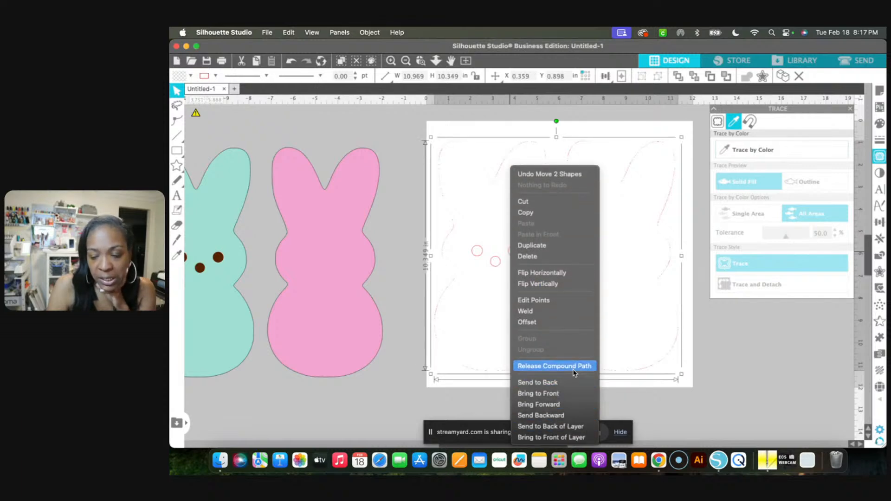
click(573, 369)
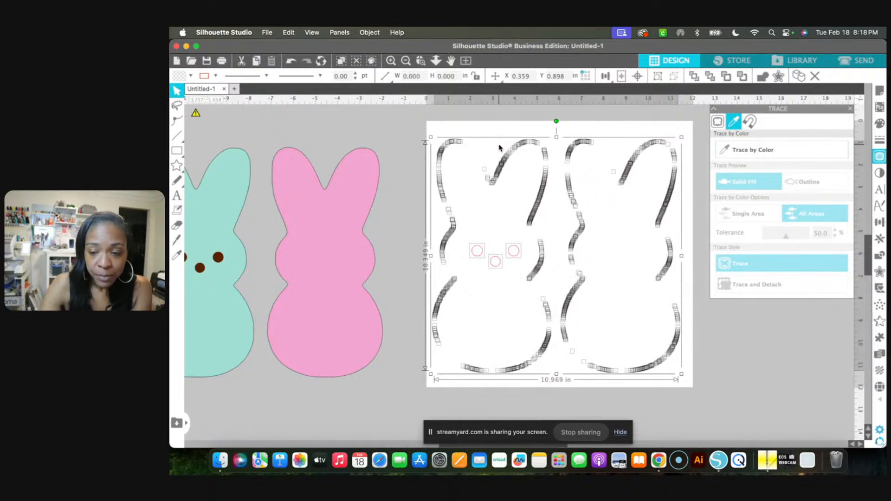
click(436, 138)
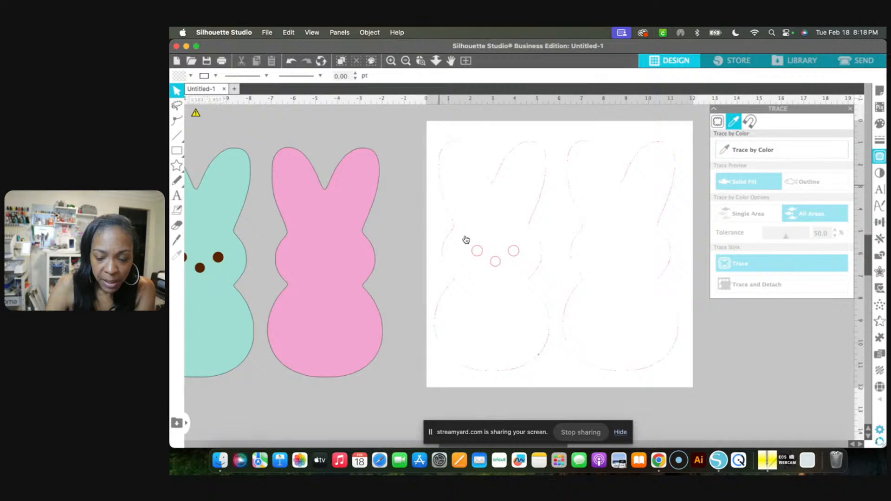
Group the three traced circles that form the bunny's eyes and nose
click(482, 256)
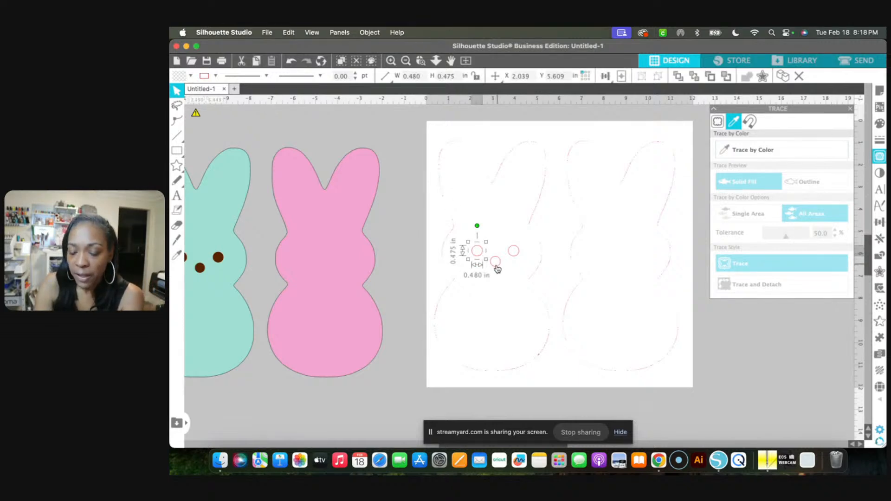
shift+click(496, 261)
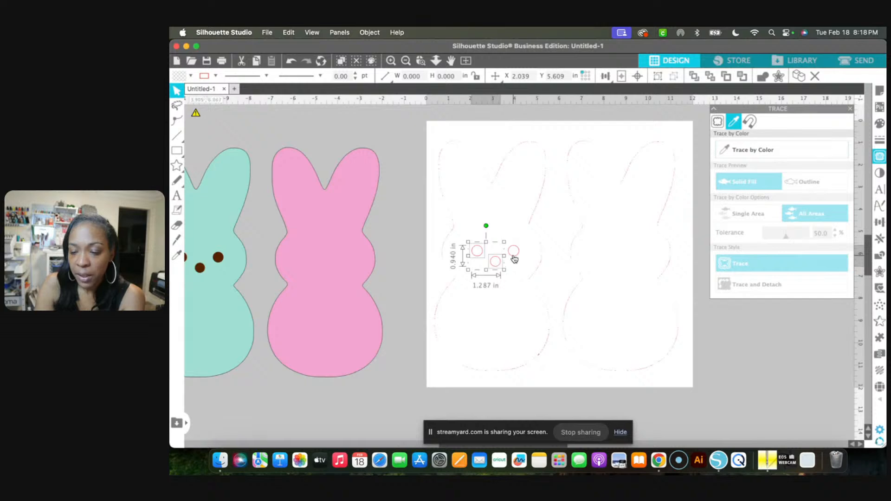
shift+click(514, 255)
right_click(514, 257)
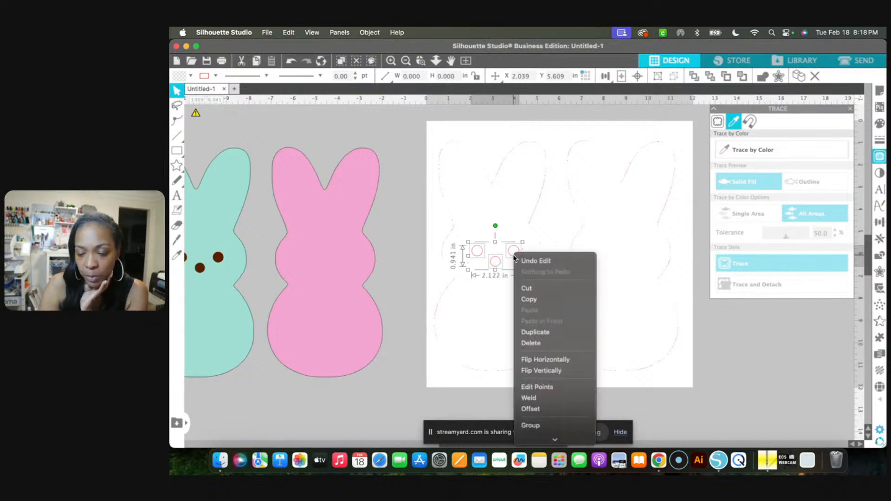
click(526, 426)
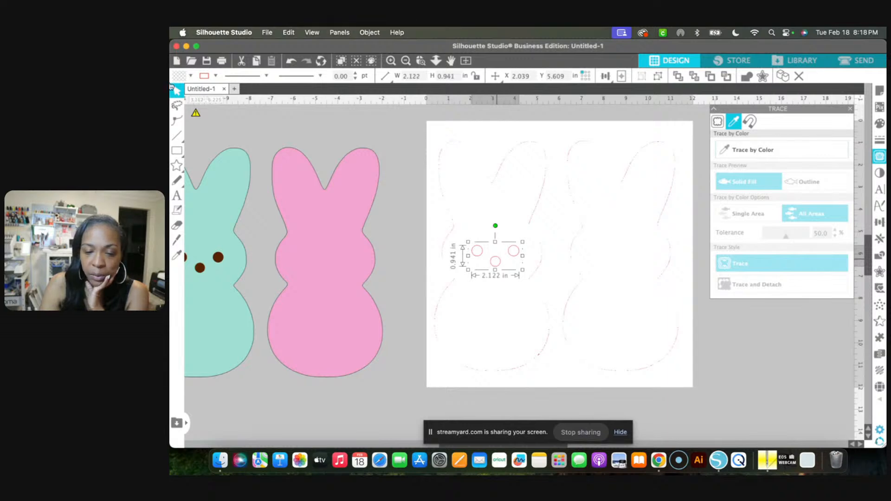
click(190, 77)
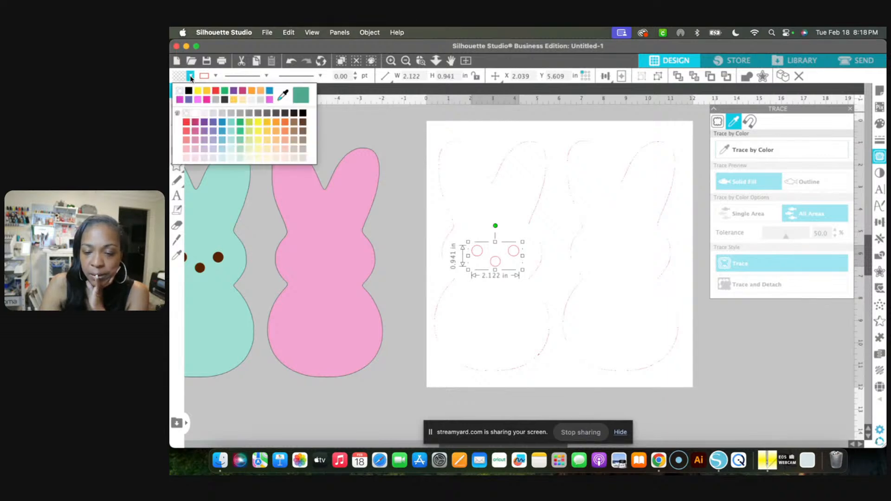
click(364, 130)
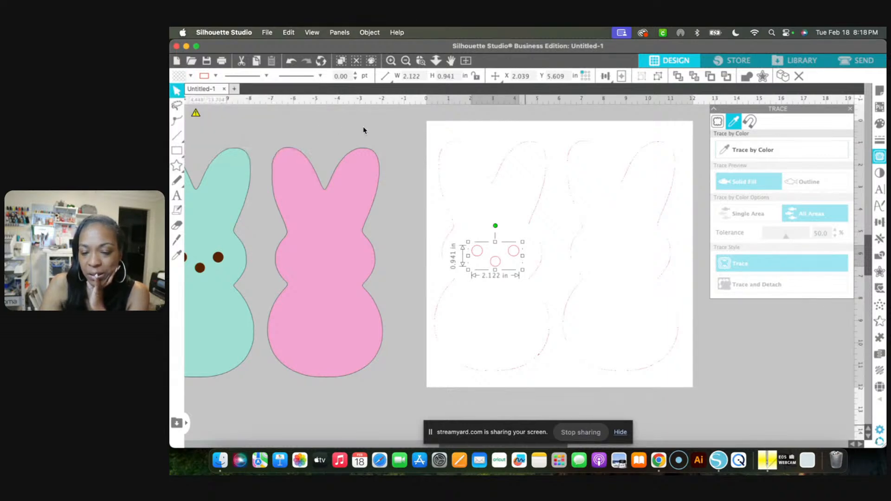
click(509, 251)
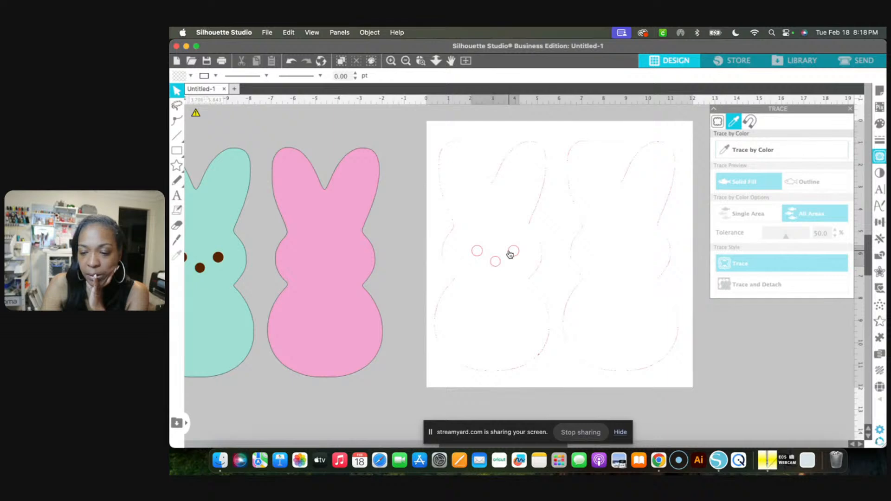
Move the grouped eyes and nose off the page to about X -9.552 in, Y 12.168 in, below the teal bunny
click(511, 253)
drag(343, 341, 255, 399)
click(421, 116)
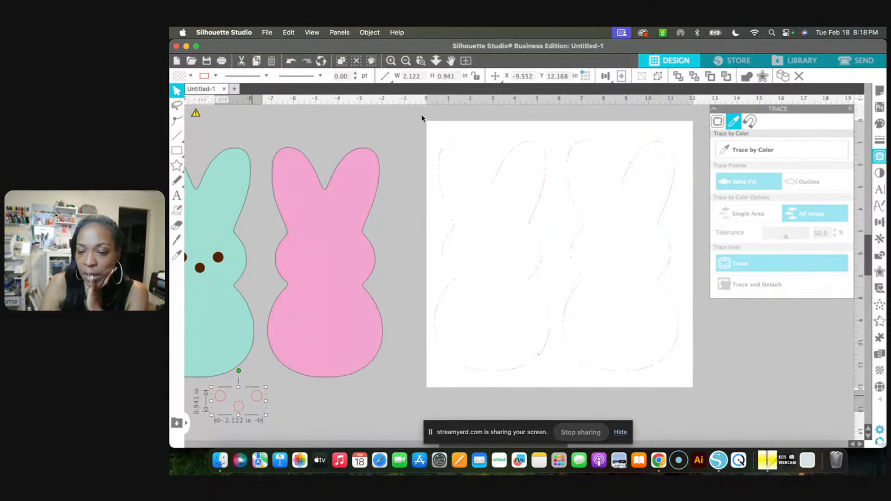
Delete all the stray traced outline fragments remaining on the page
mouse_move(514, 268)
mouse_down()
mouse_move(599, 367)
mouse_move(703, 409)
mouse_up()
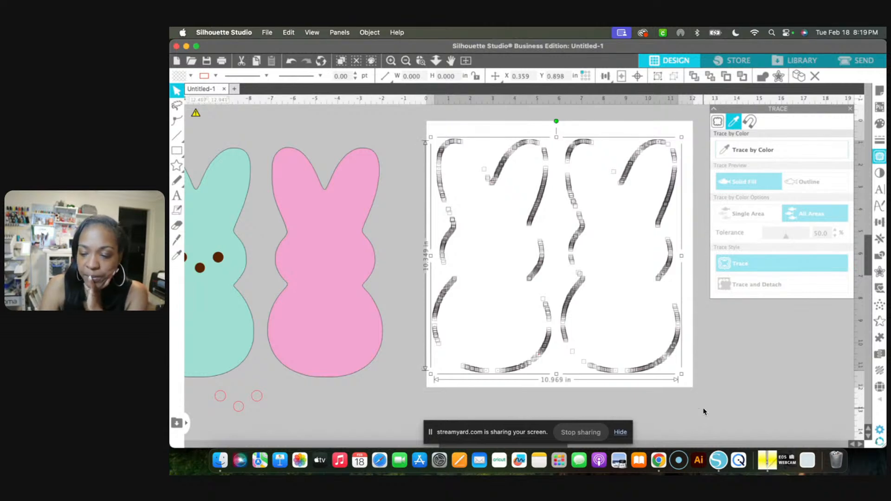
drag(703, 412, 703, 412)
key(Delete)
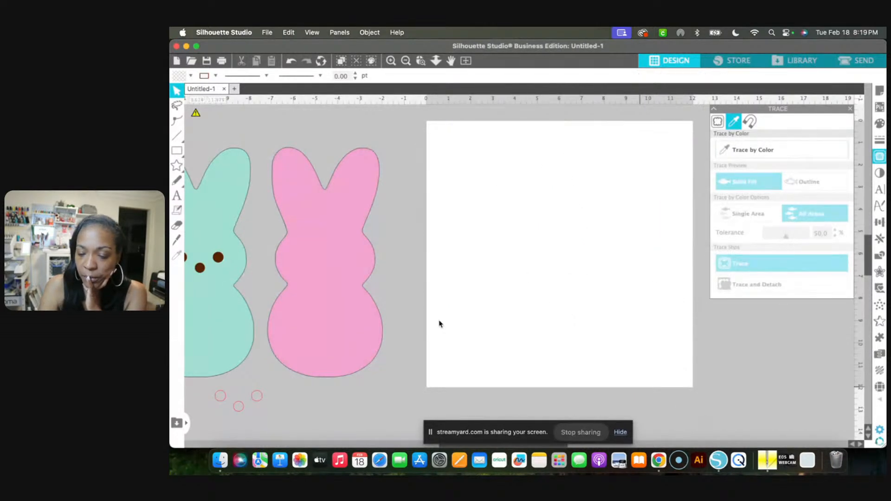
Move the bunny image back onto the page and sample the teal bunny's color for a trace by color
drag(350, 292, 658, 277)
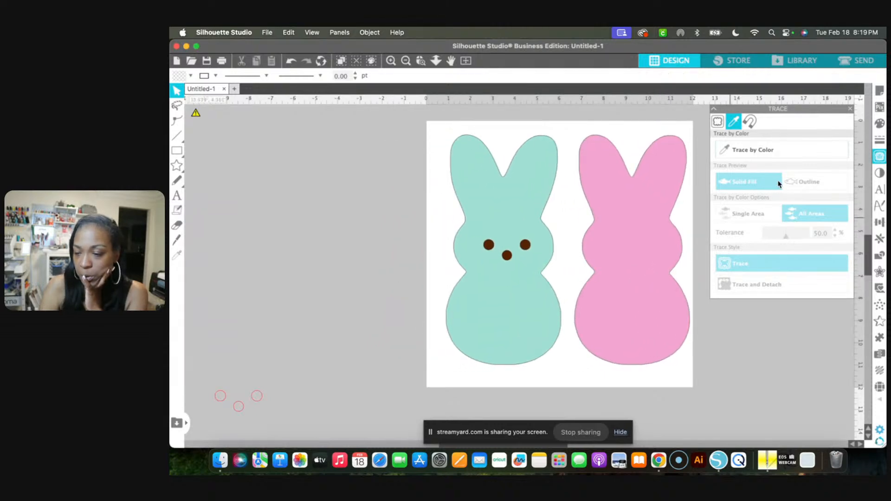
click(788, 150)
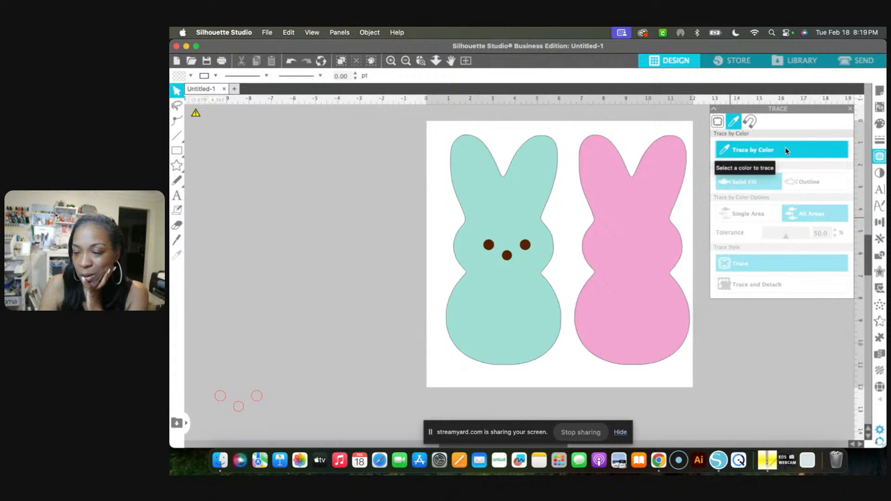
click(513, 202)
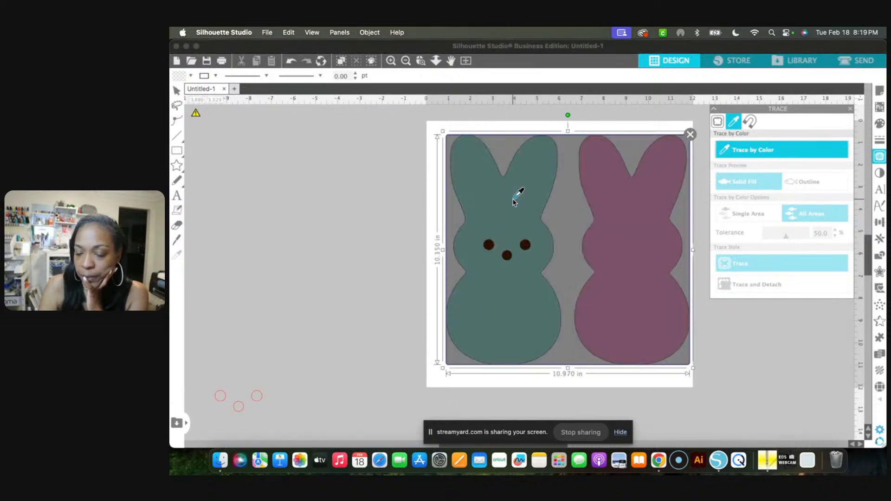
click(810, 217)
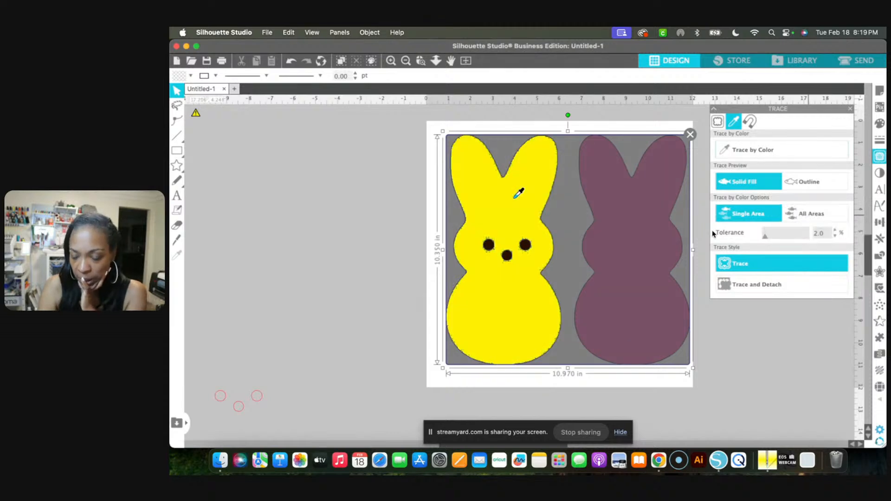
Set the color trace tolerance to 17% and trace the teal bunny
click(765, 239)
drag(765, 239, 769, 238)
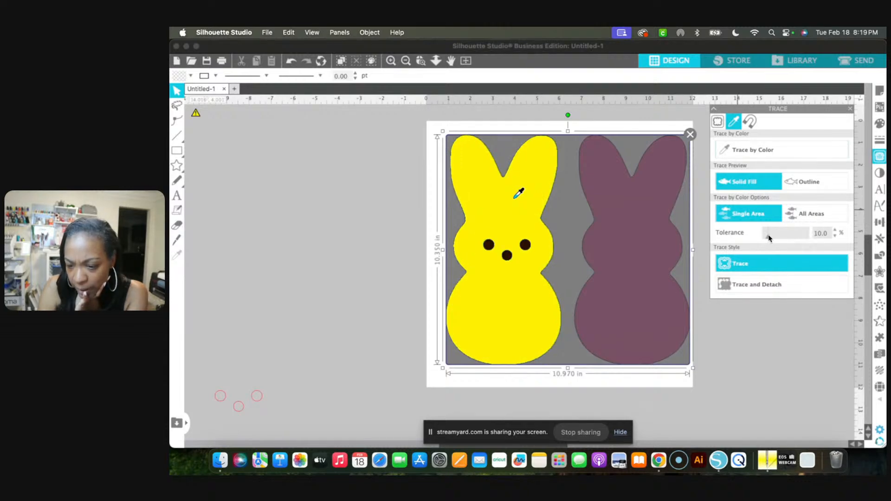
drag(769, 238, 774, 235)
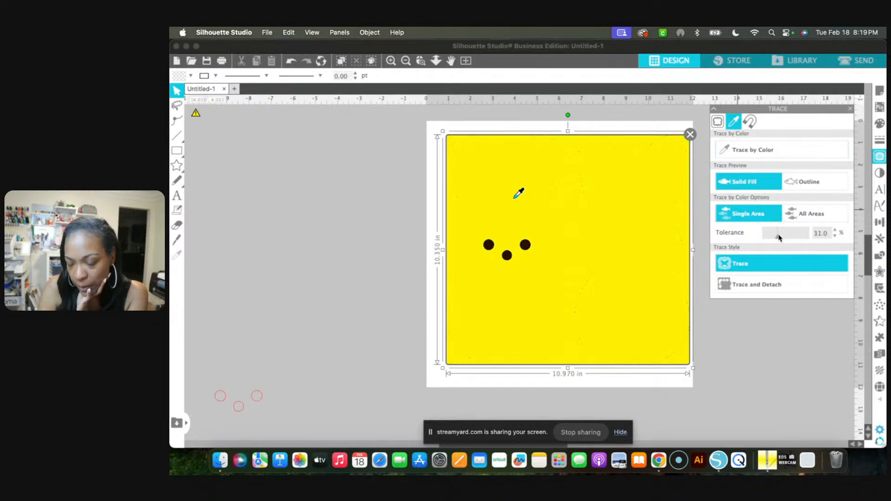
drag(779, 238, 776, 237)
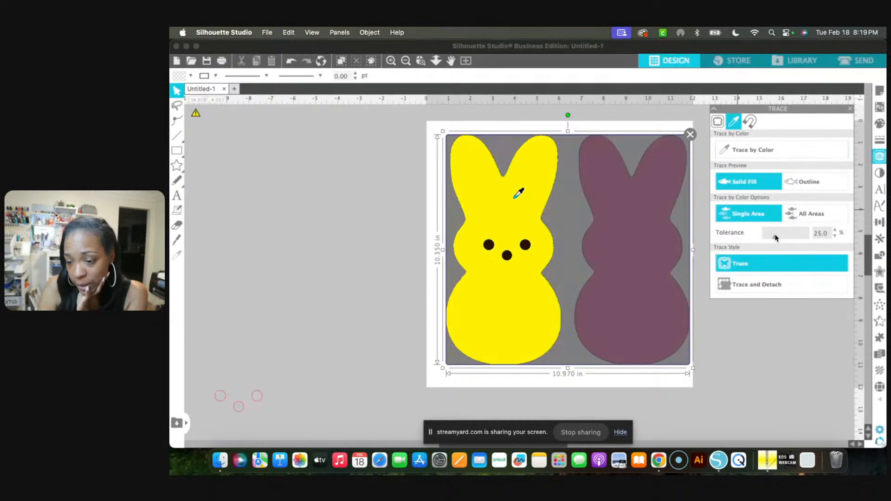
drag(774, 235, 771, 235)
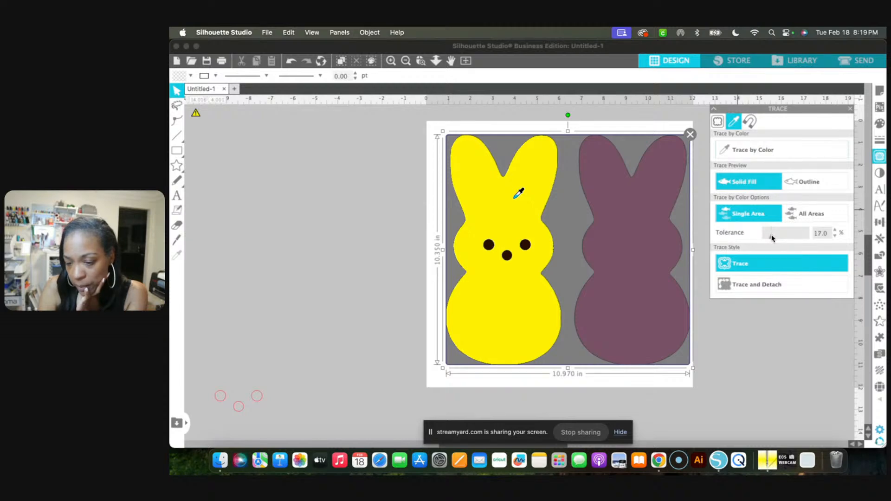
click(746, 263)
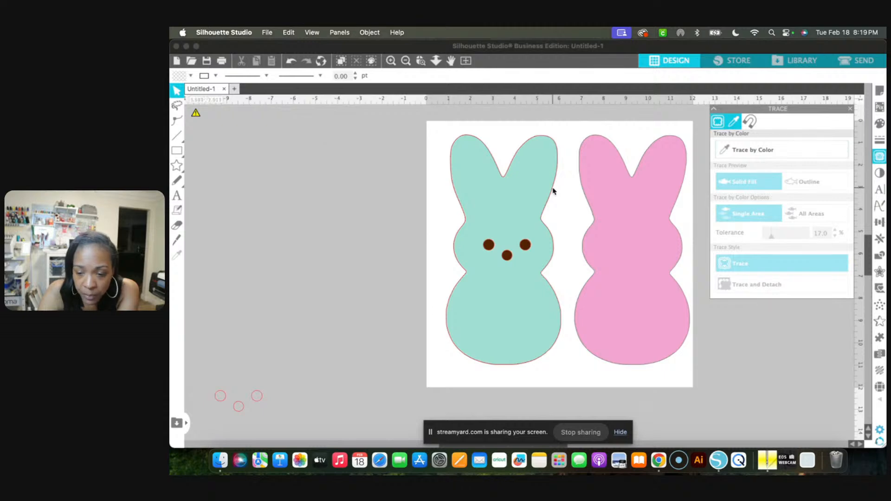
Shift the bunny image aside and move the traced bunny outline off the page to about X -8.775 in, Y 0.088 in
drag(608, 245, 624, 241)
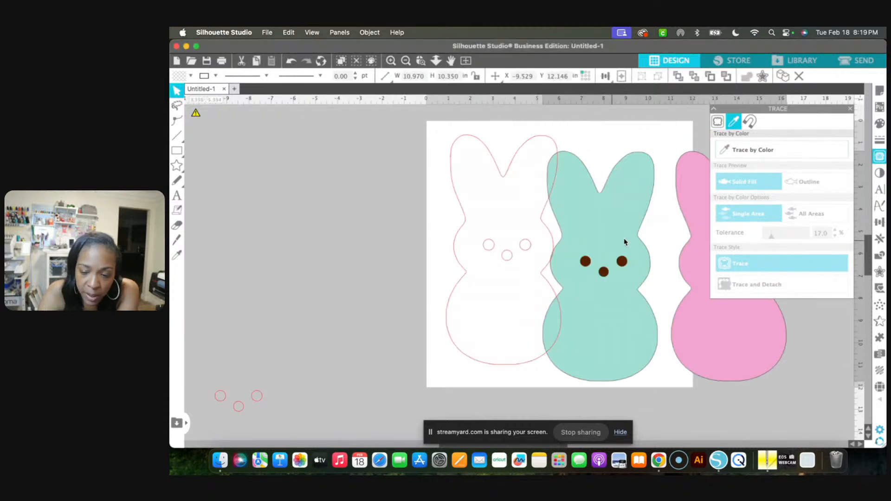
click(528, 228)
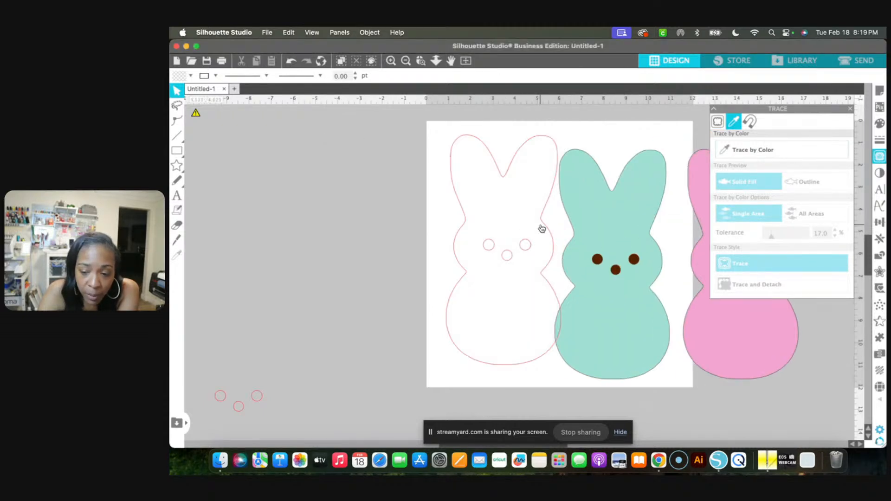
click(541, 227)
drag(541, 227, 326, 215)
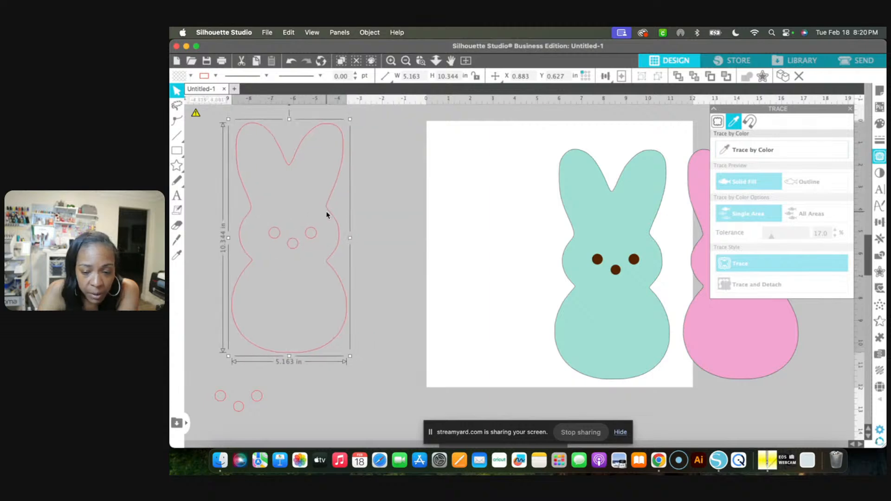
Move the bunny image back within the page and deselect it
click(637, 243)
drag(637, 243, 518, 232)
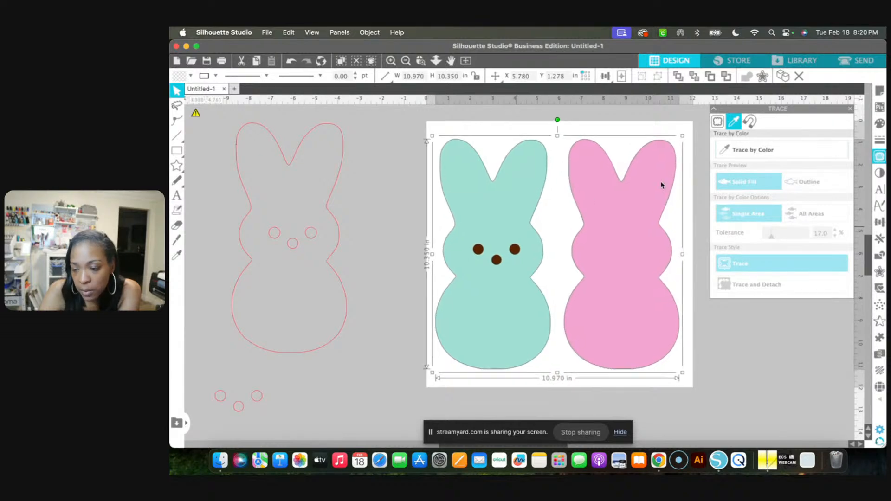
click(696, 248)
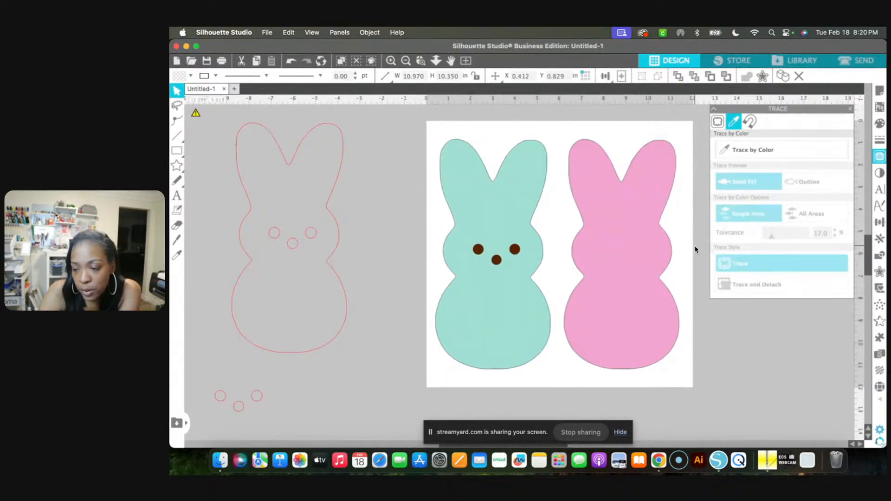
Trace only the teal bunny using a standard trace area about 6.0 by 11.2 in, with the threshold at 99%
click(717, 122)
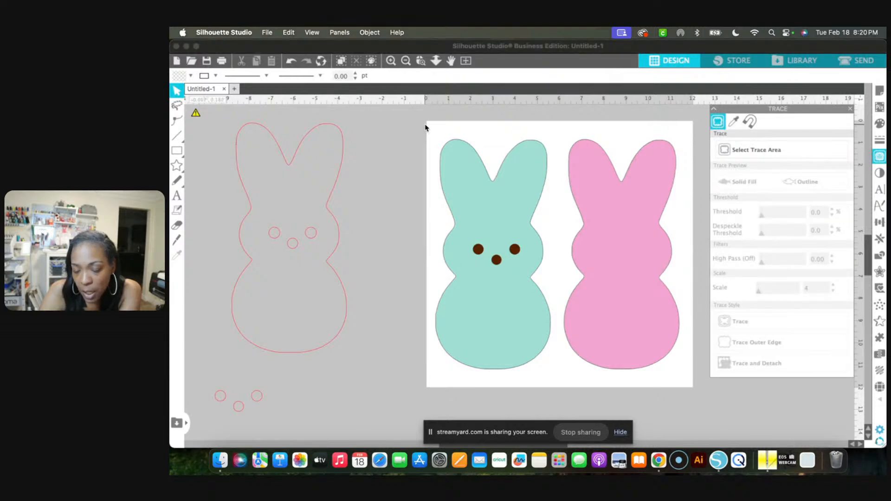
mouse_move(426, 125)
mouse_down()
mouse_move(463, 180)
mouse_move(520, 323)
mouse_up()
click(746, 150)
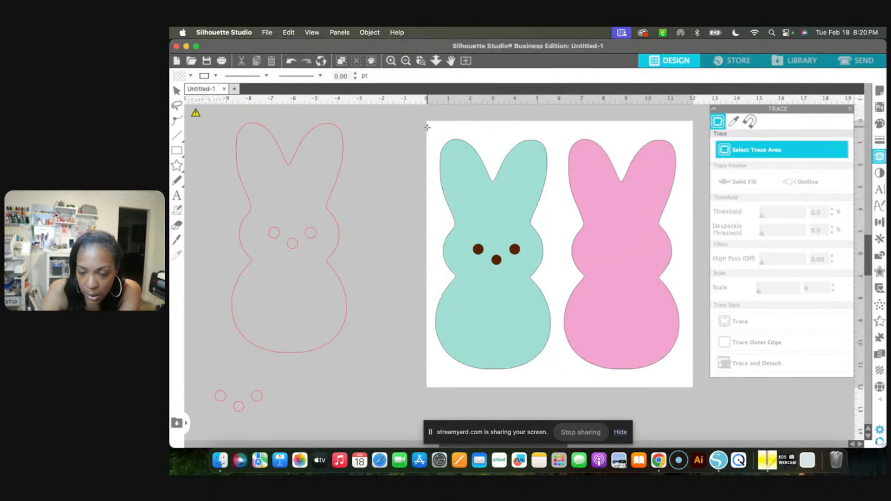
mouse_move(427, 128)
mouse_down()
mouse_move(496, 168)
mouse_move(551, 310)
mouse_move(549, 363)
mouse_move(561, 381)
mouse_up()
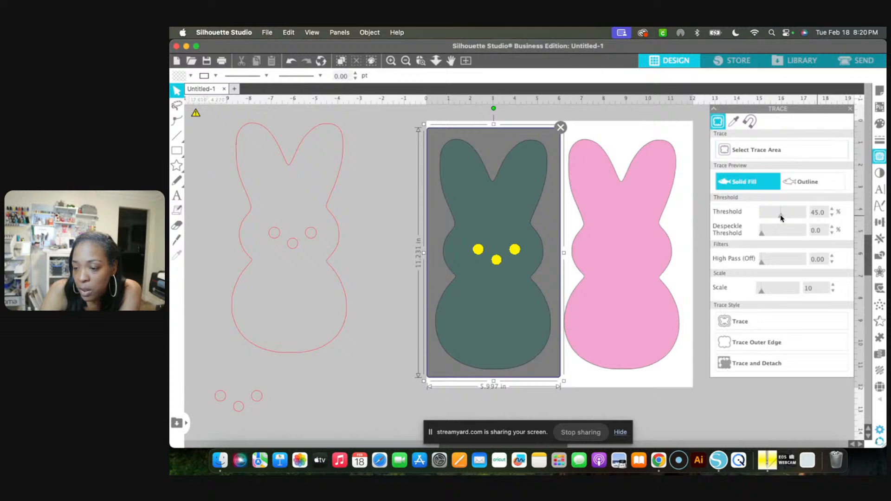
drag(787, 216, 804, 217)
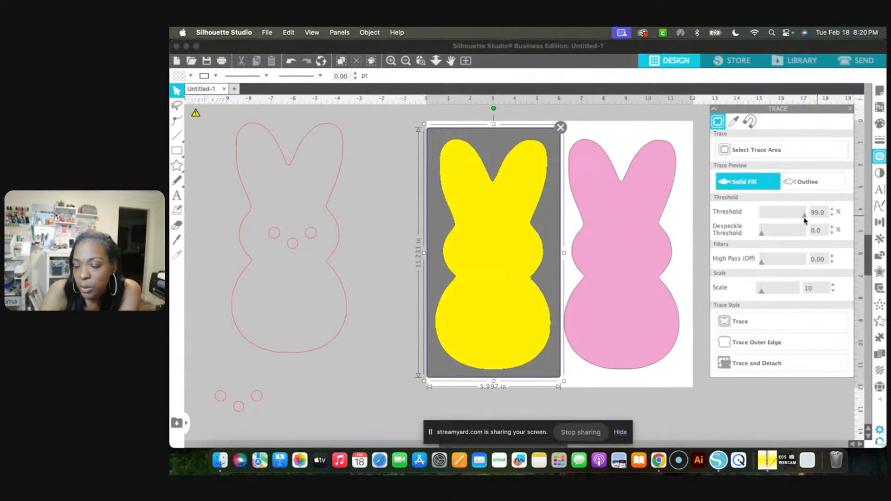
click(758, 324)
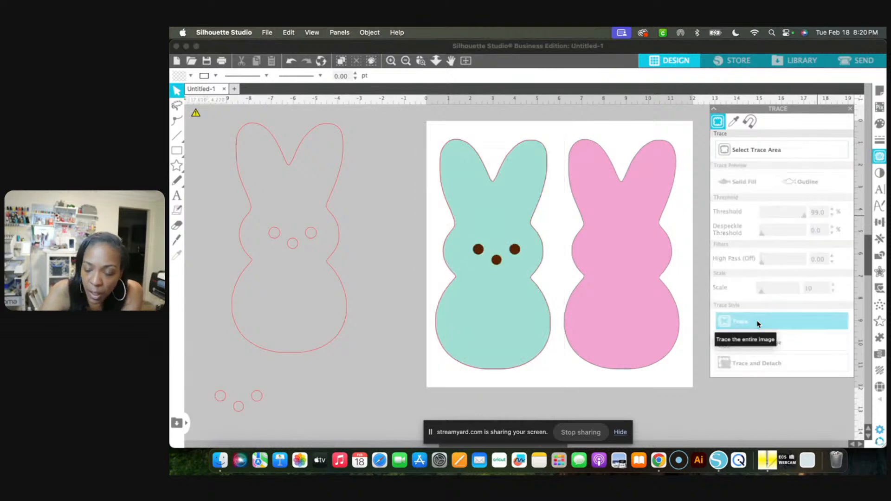
Move the bunny image off the page to about X 12.586 in, Y 2.670 in, leaving the new traced outline in place
click(623, 264)
mouse_move(623, 264)
mouse_down()
mouse_move(738, 268)
mouse_move(884, 304)
mouse_up()
scroll(750, 388, right, 1)
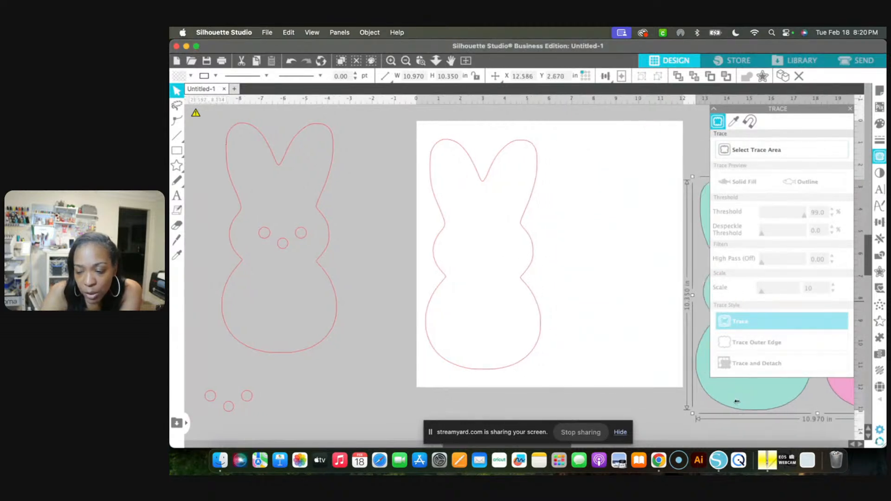
Release the compound path of the traced bunny with the eyes and nose, and deselect the separated pieces
scroll(567, 380, left, 1)
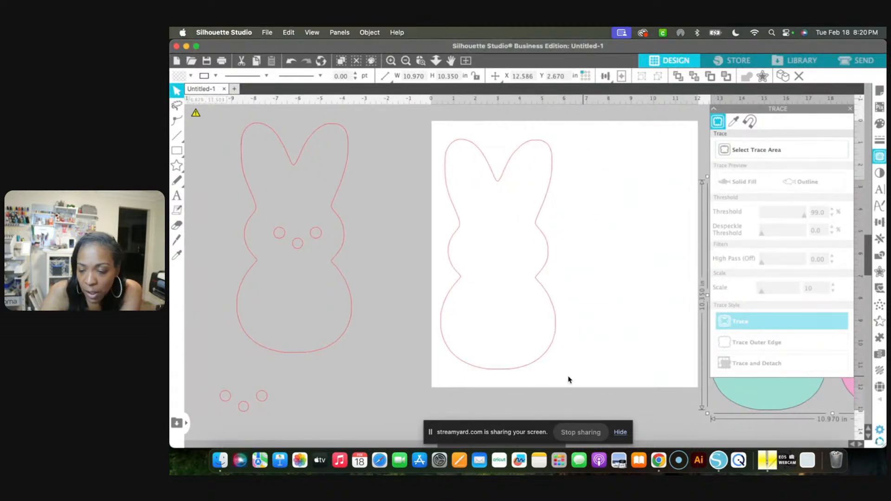
scroll(568, 379, left, 3)
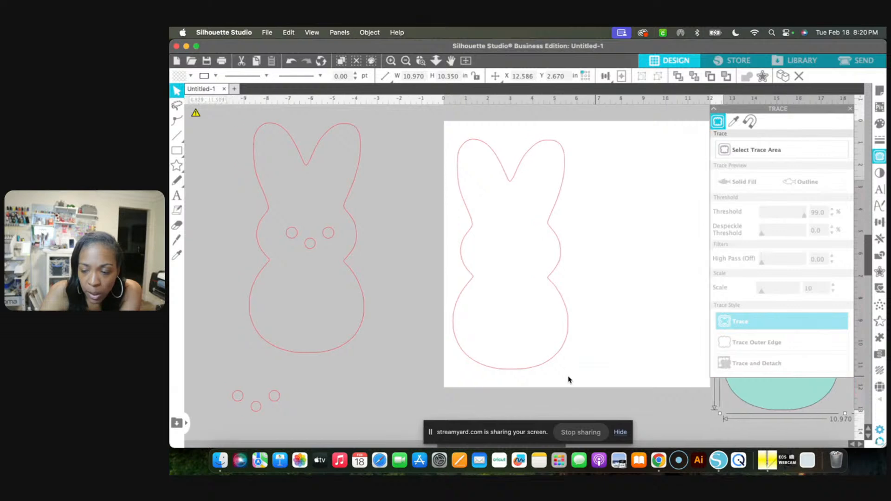
scroll(386, 268, left, 1)
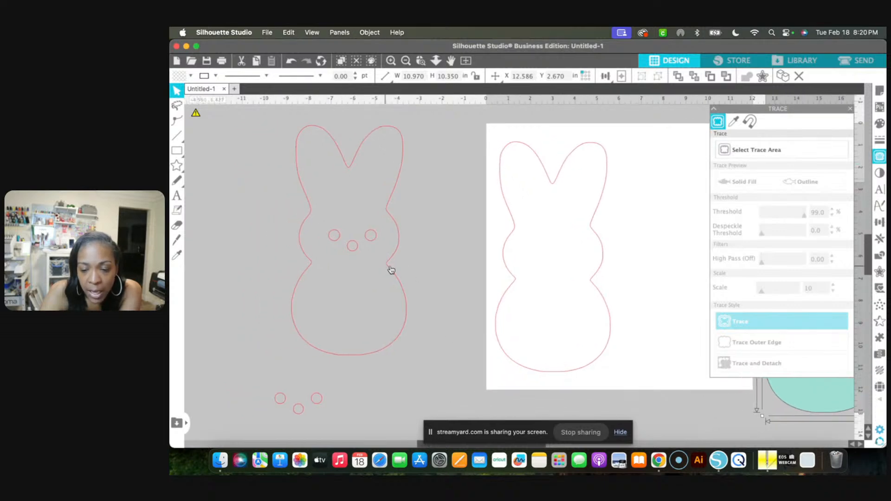
click(388, 273)
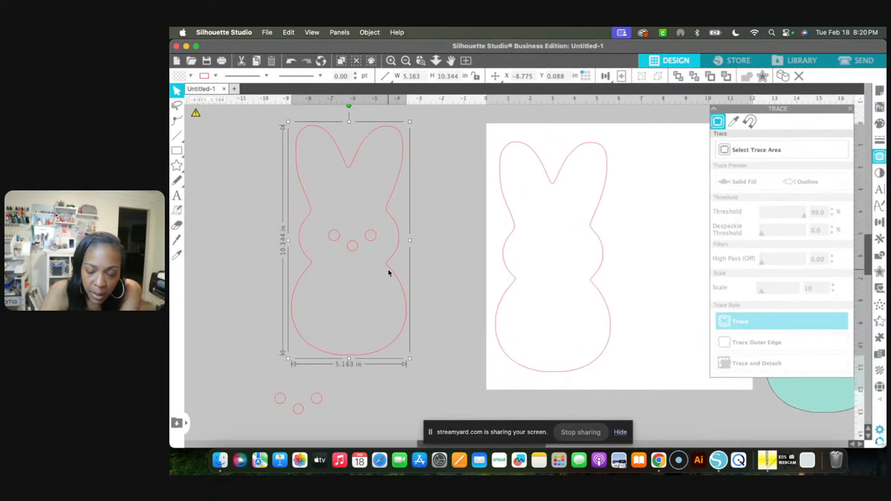
right_click(389, 273)
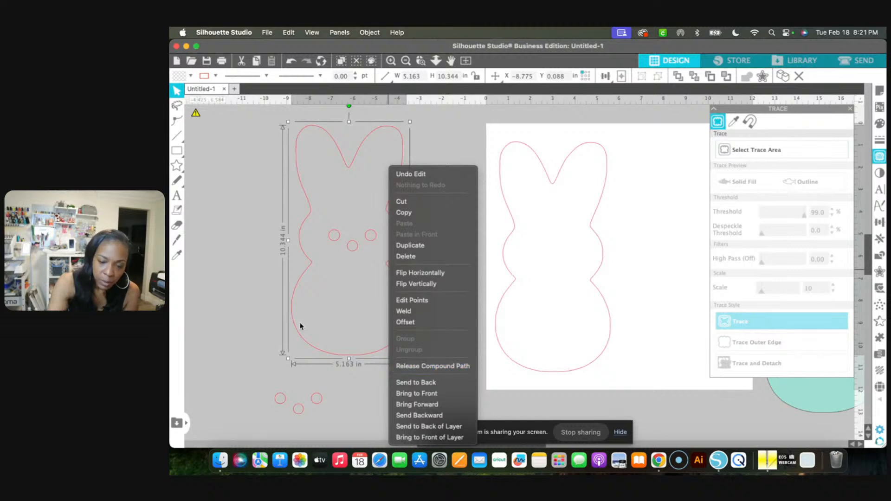
click(266, 299)
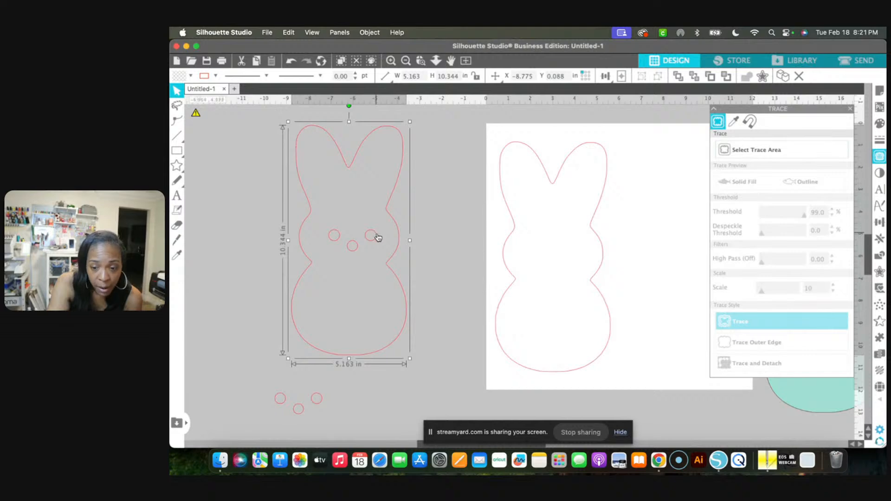
right_click(304, 248)
mouse_move(370, 440)
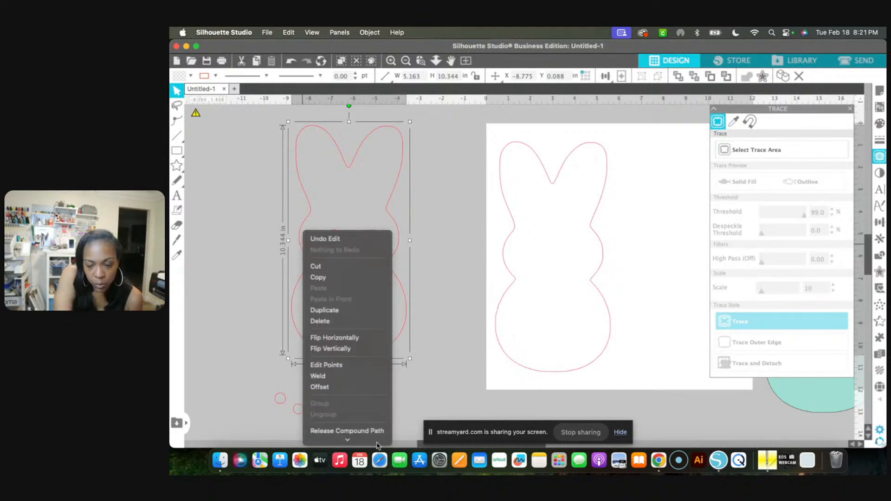
click(361, 366)
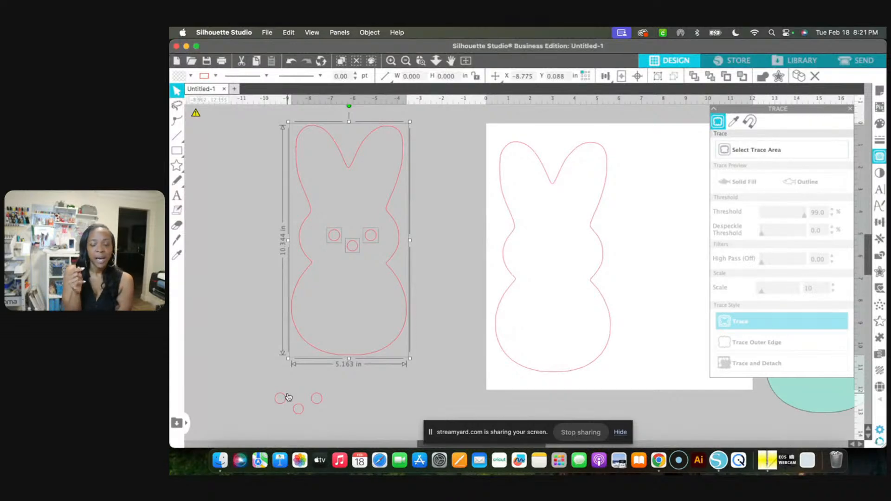
click(224, 312)
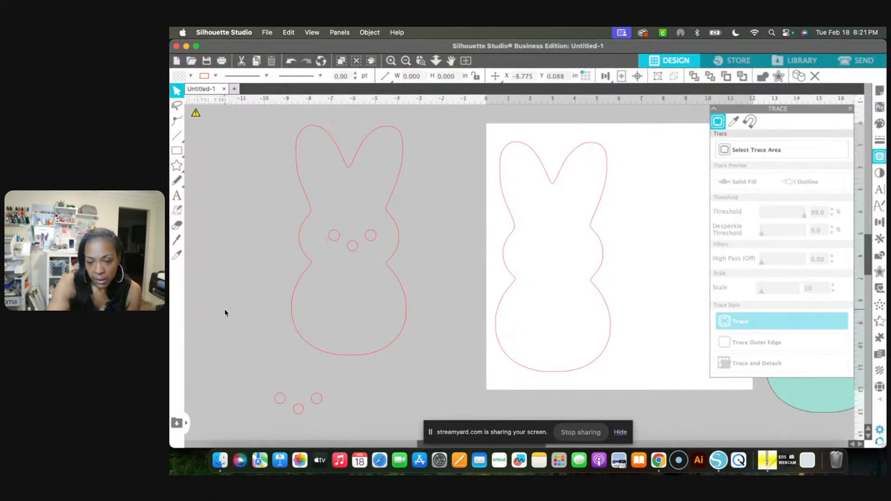
Try moving the released eye and nose circles out of the bunny outline to about X -2.410 in, Y 4.676 in, and undo the move
click(334, 241)
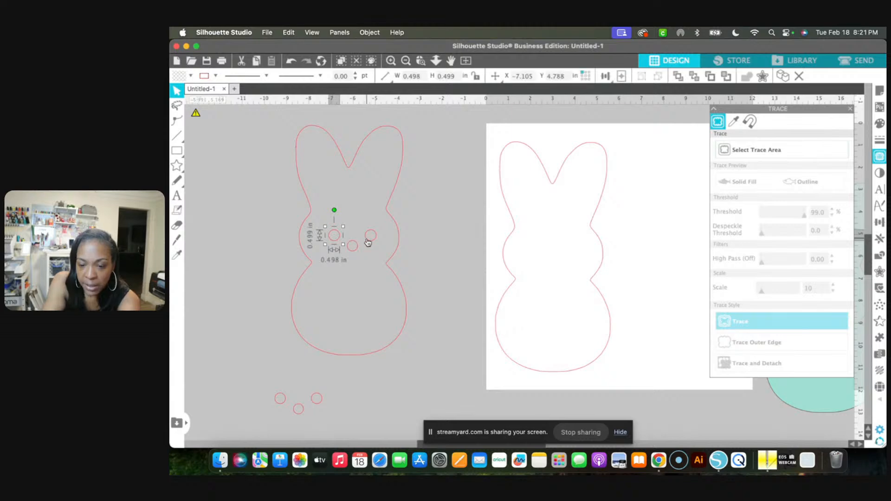
shift+click(369, 238)
shift+click(354, 248)
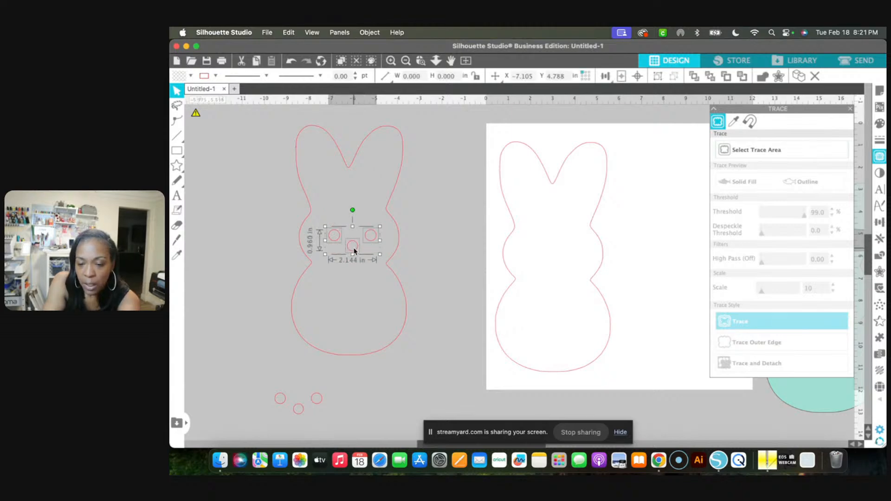
drag(354, 252, 458, 249)
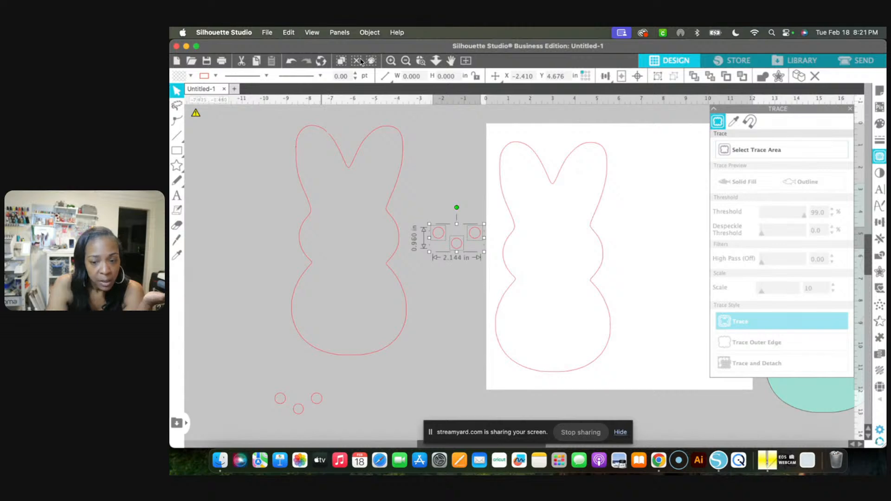
click(290, 62)
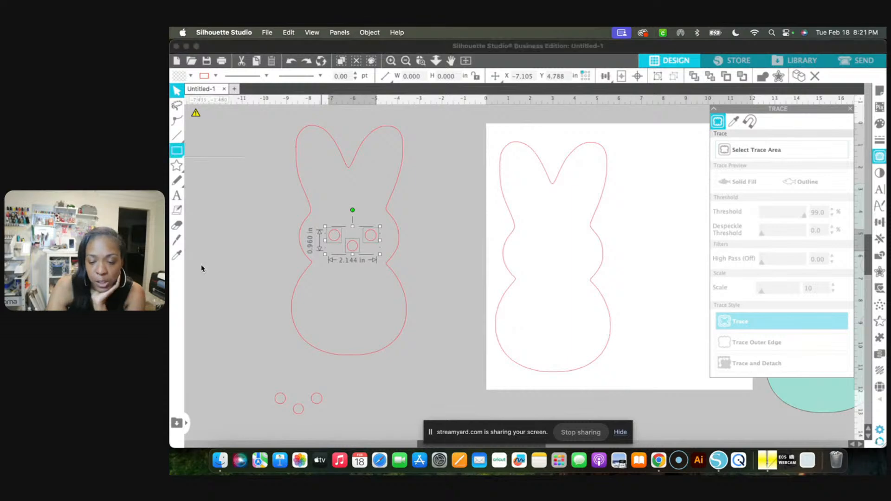
click(240, 372)
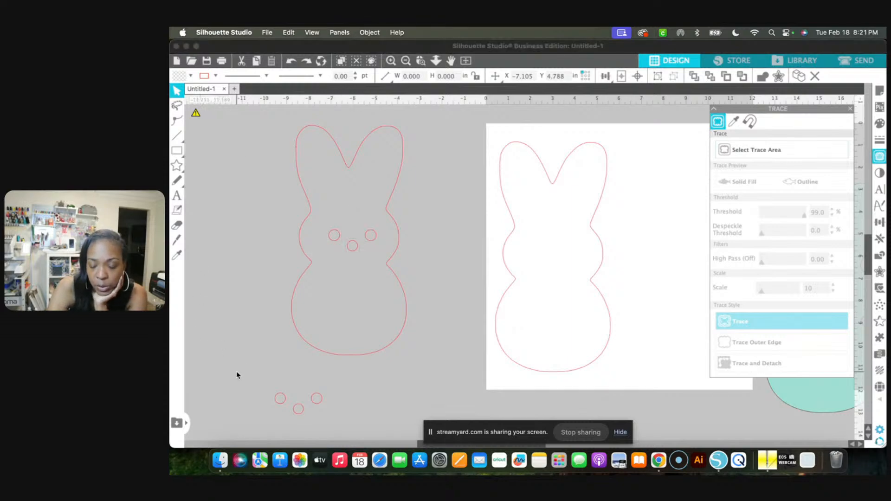
Delete the empty bunny outline on the page and the imported image of the teal and pink bunnies
click(599, 298)
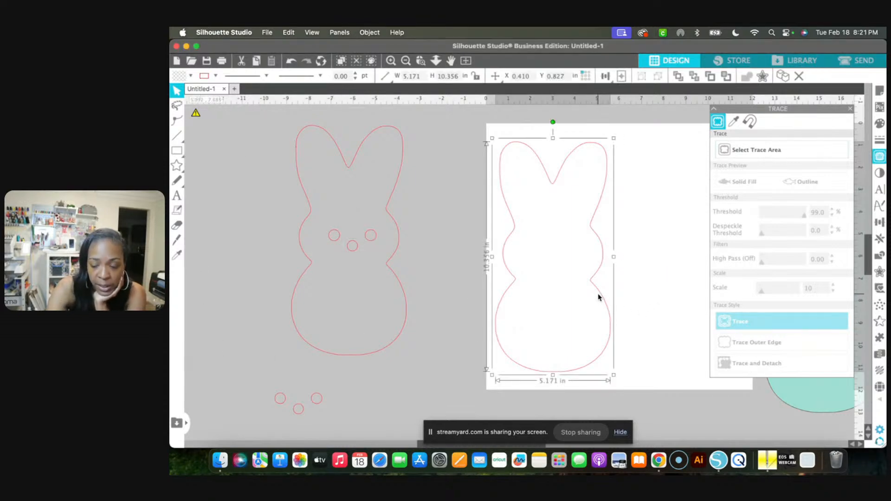
key(Delete)
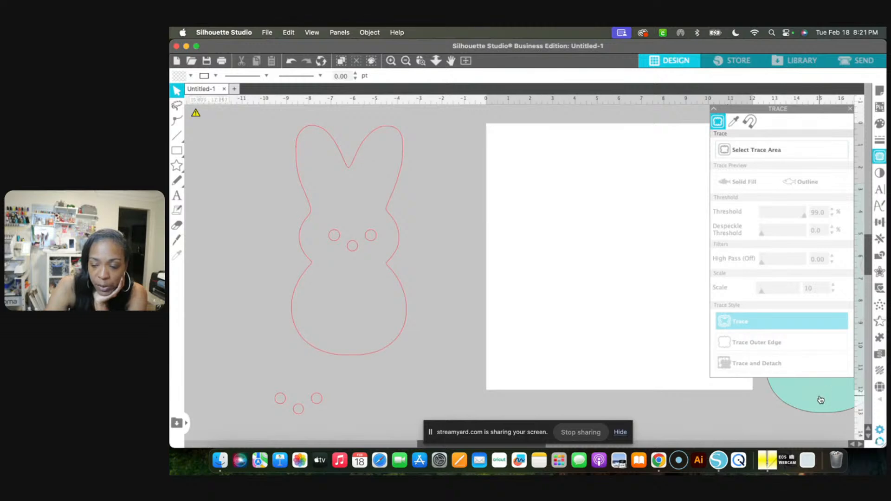
drag(821, 400, 468, 361)
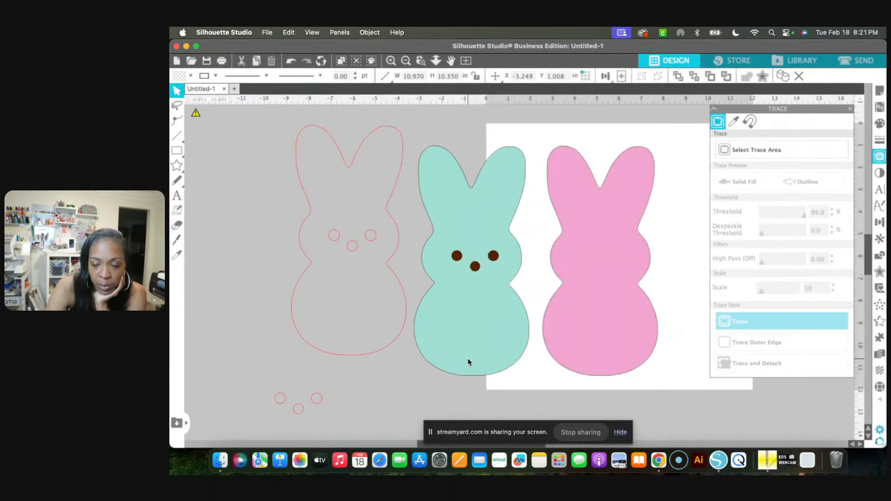
click(532, 325)
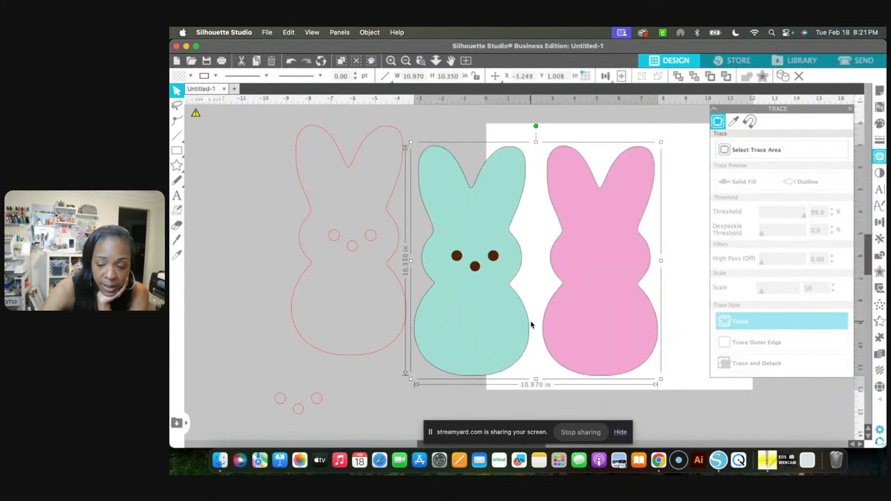
key(Delete)
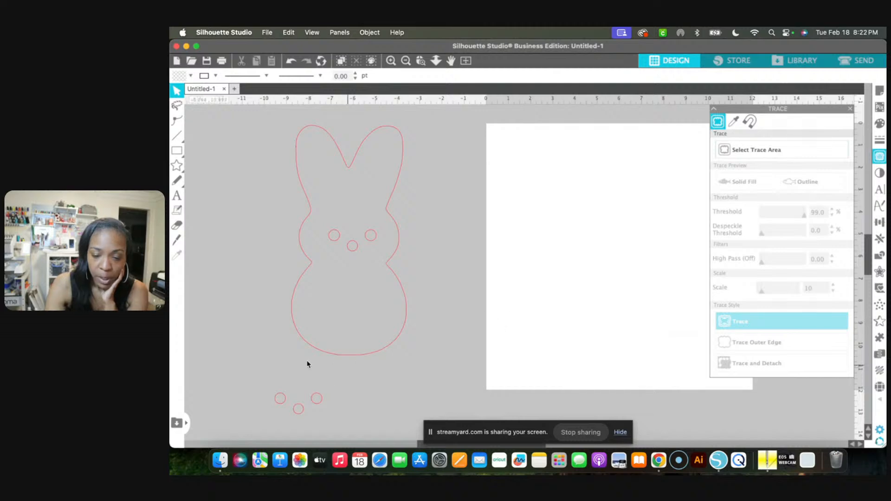
Delete the loose eye and nose circles, and move the remaining bunny outline with its face onto the page at about X 3.264 in, Y 0.380 in
drag(253, 389, 358, 441)
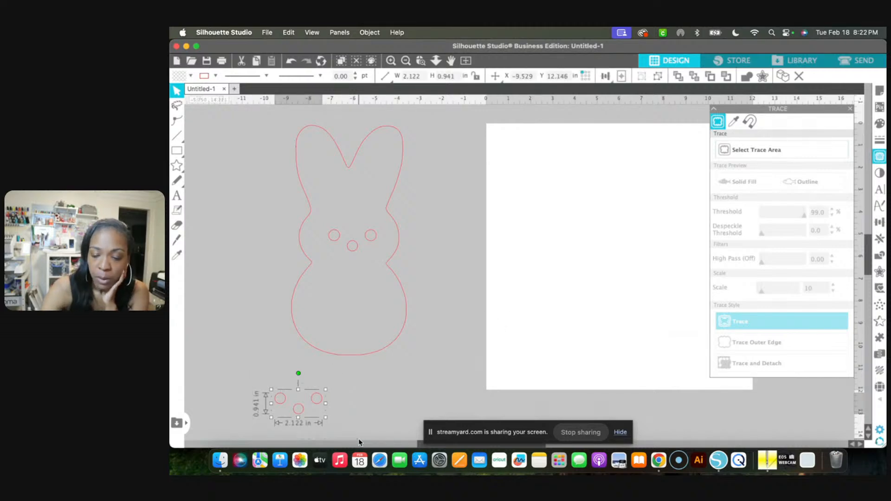
key(Delete)
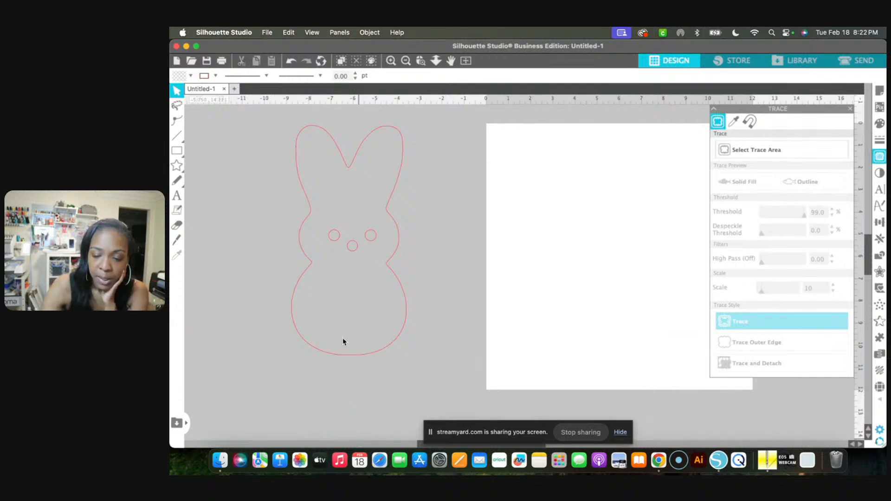
click(297, 145)
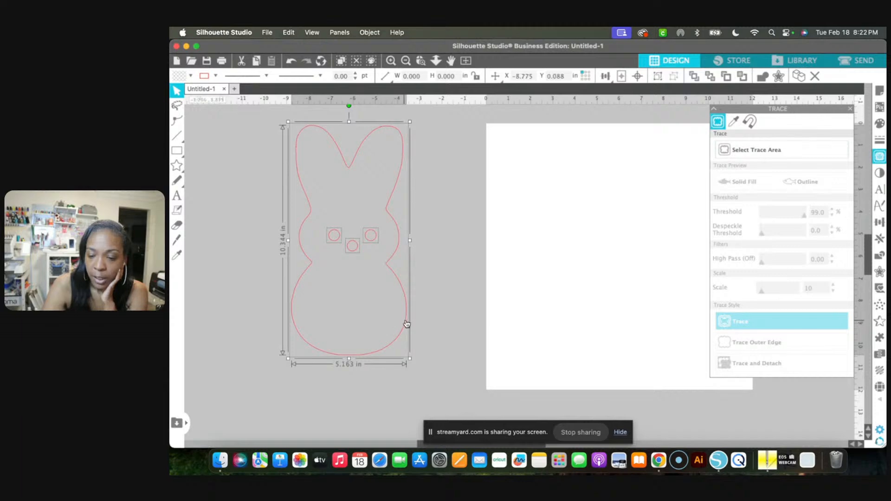
drag(406, 324, 675, 328)
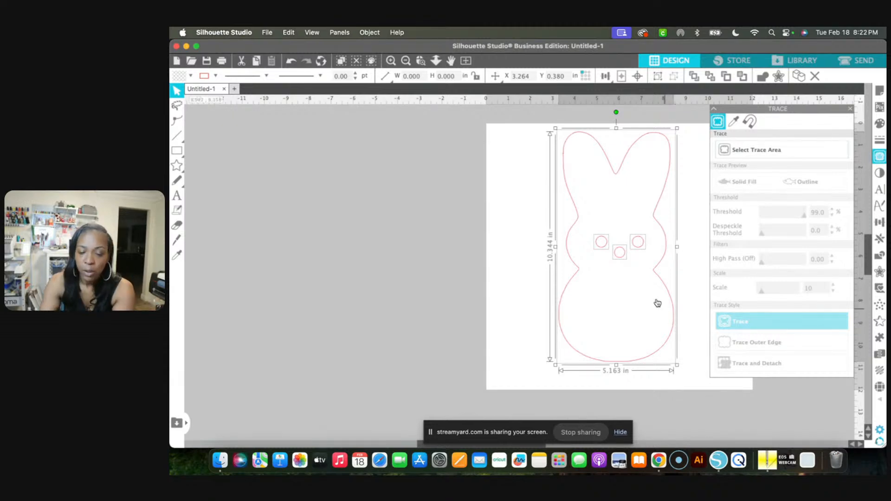
Add a text object with the child's first name in the empty gray area beside the page
click(177, 197)
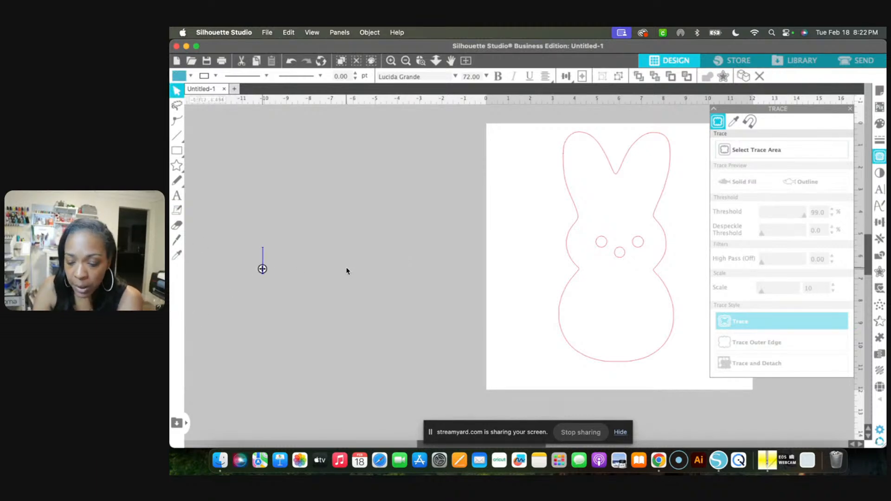
text(Brooklyn)
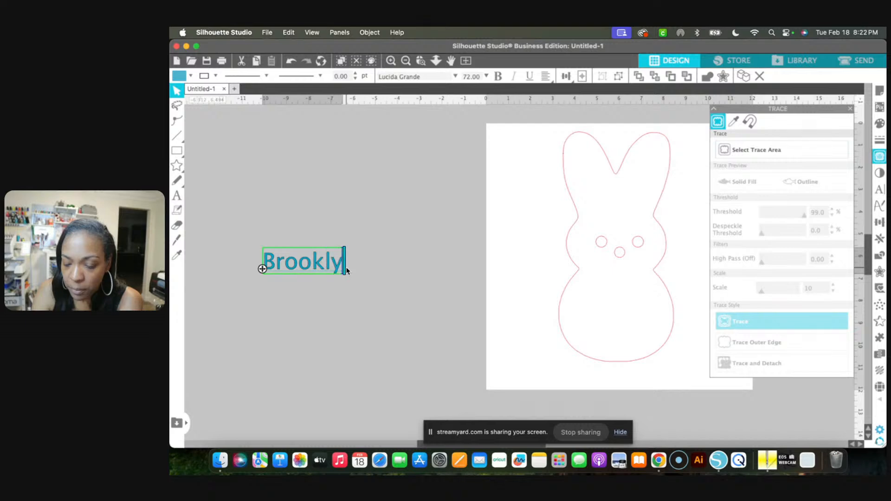
click(368, 197)
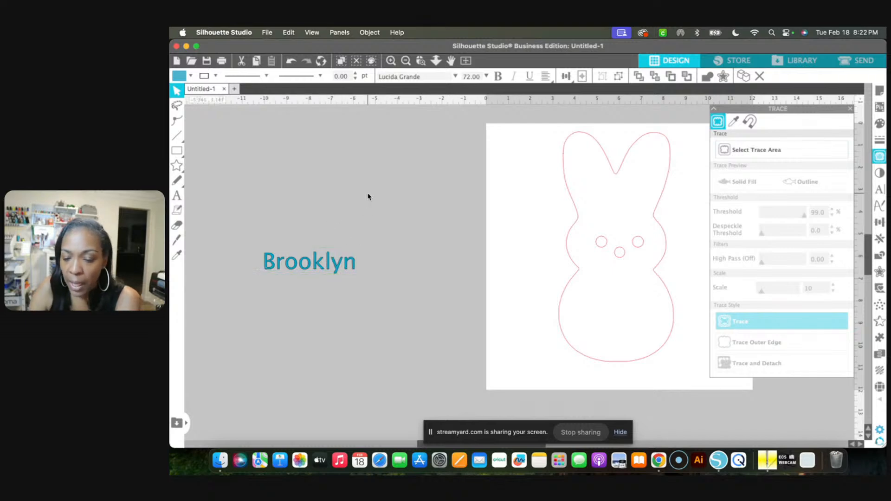
Try the Costa Rica font on the name text
click(337, 266)
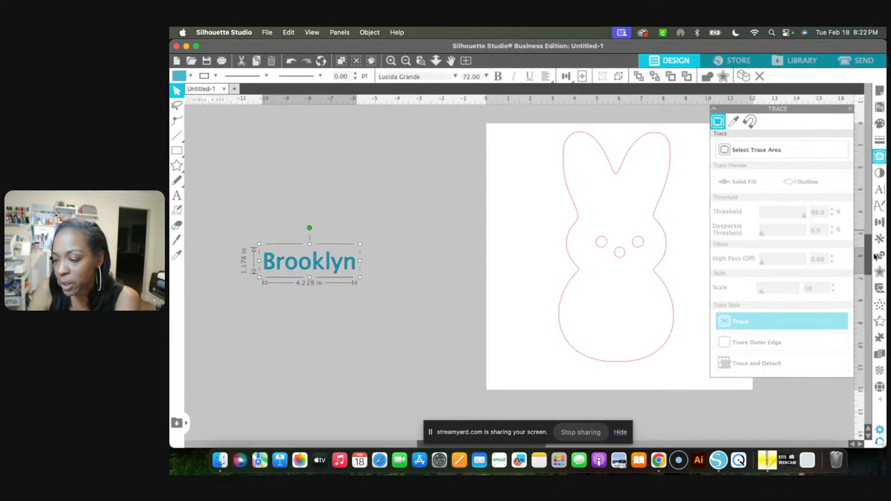
click(881, 190)
scroll(761, 248, down, 1)
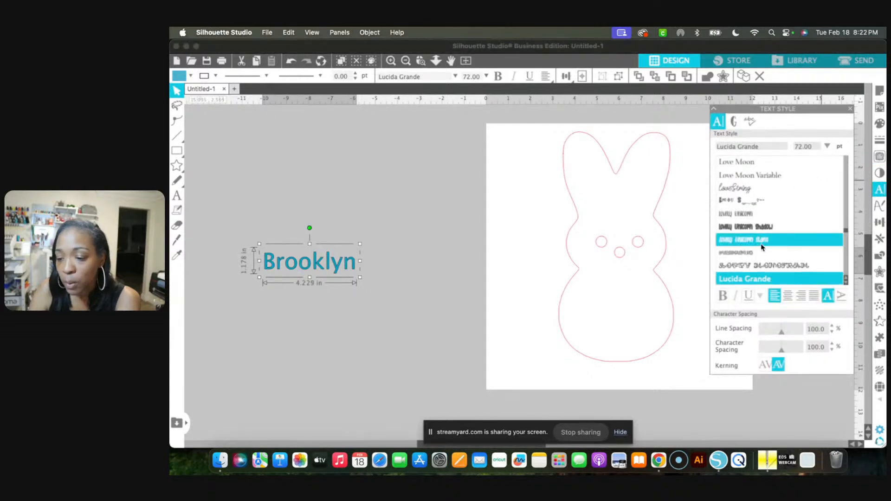
scroll(762, 247, up, 5)
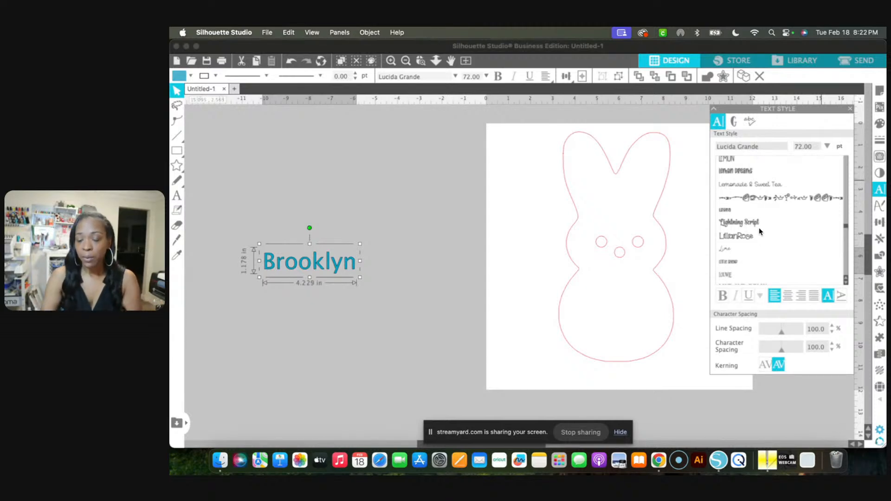
scroll(762, 232, up, 8)
scroll(765, 210, up, 10)
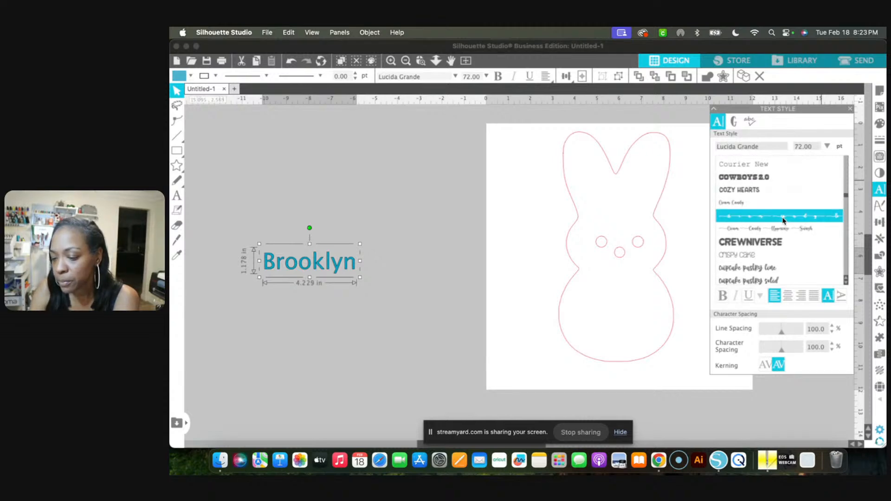
scroll(783, 221, up, 4)
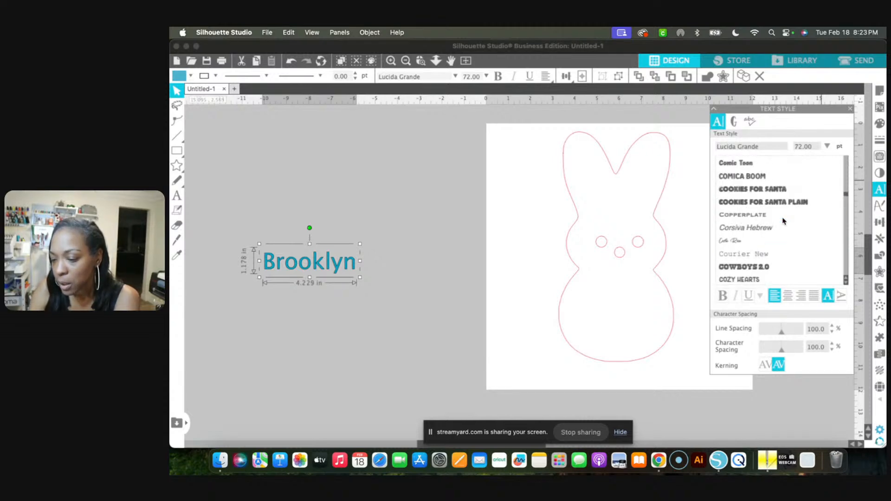
click(774, 245)
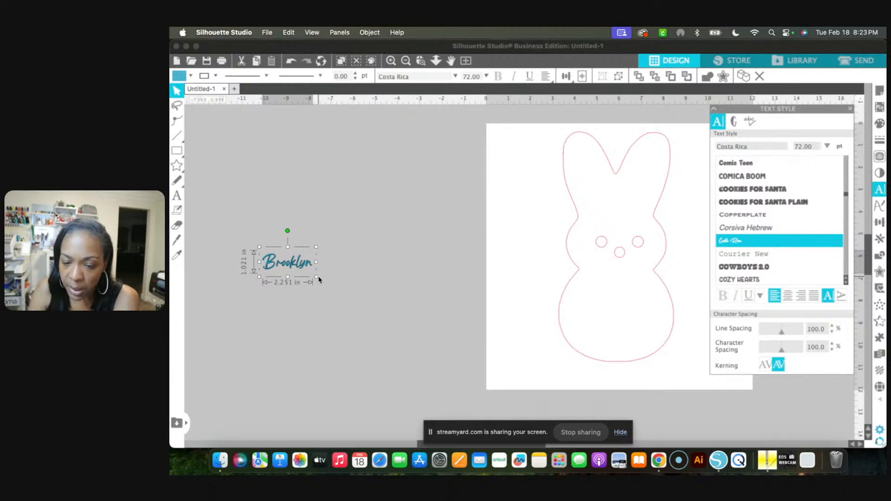
Enlarge the name text proportionally to about 7.9 by 3.6 in, a font size of about 252.59 pt
click(349, 292)
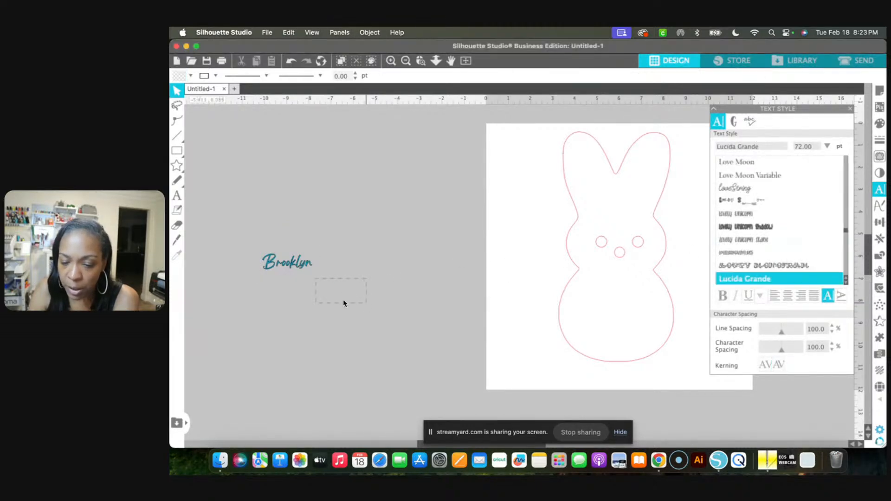
click(300, 269)
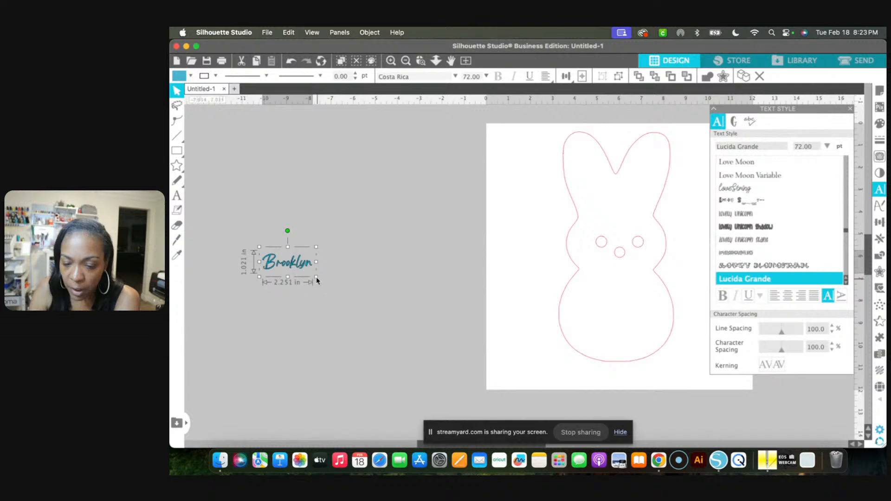
drag(317, 277, 442, 338)
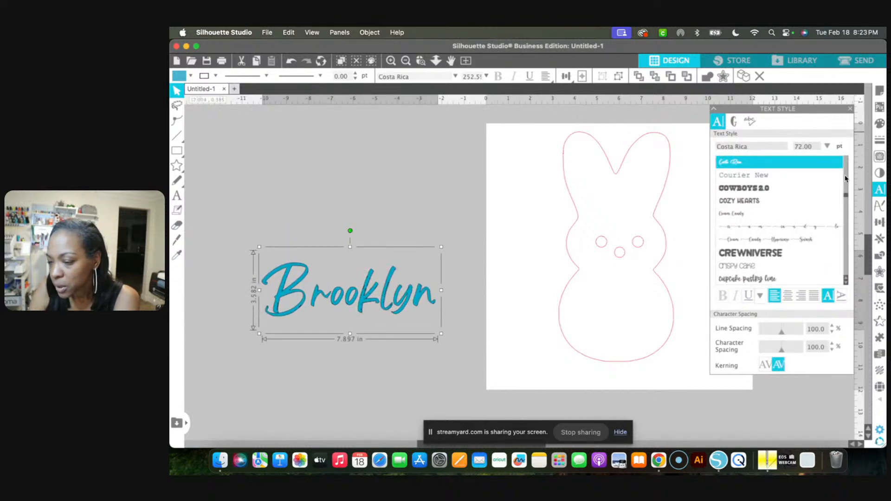
Try the bolder Christmas SantaBell font on the enlarged name text
scroll(846, 179, up, 3)
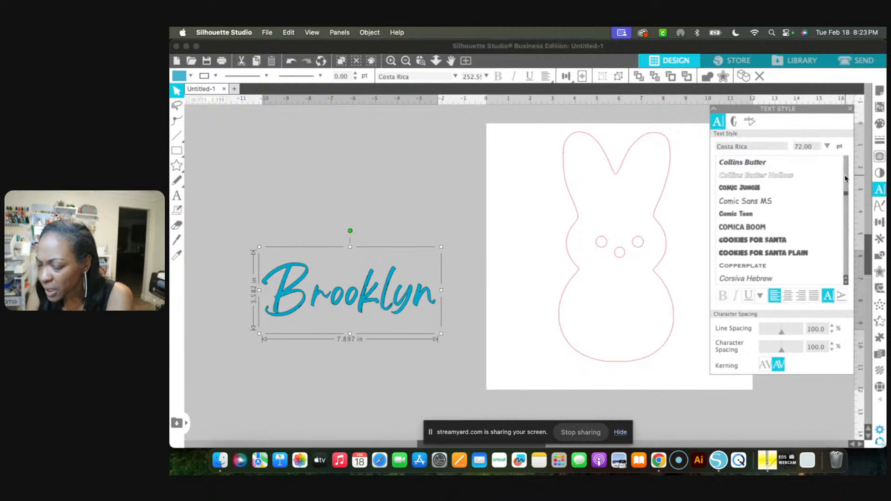
scroll(846, 179, up, 3)
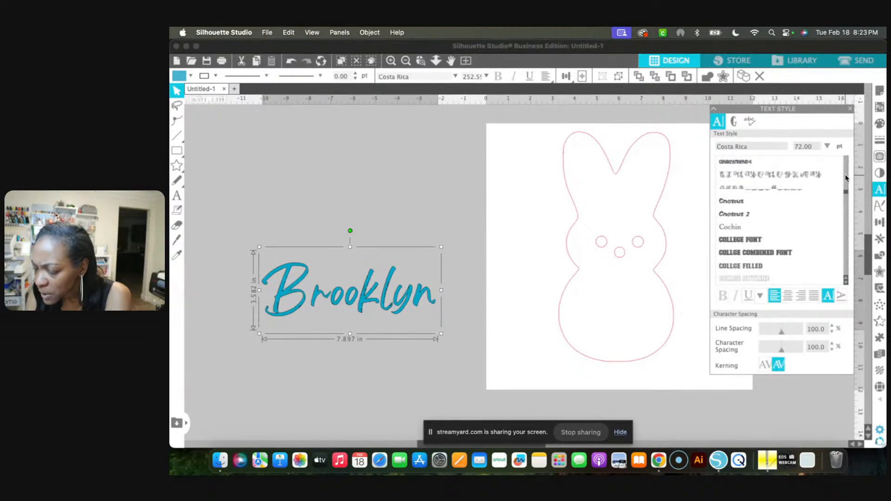
scroll(846, 179, up, 3)
scroll(845, 178, up, 3)
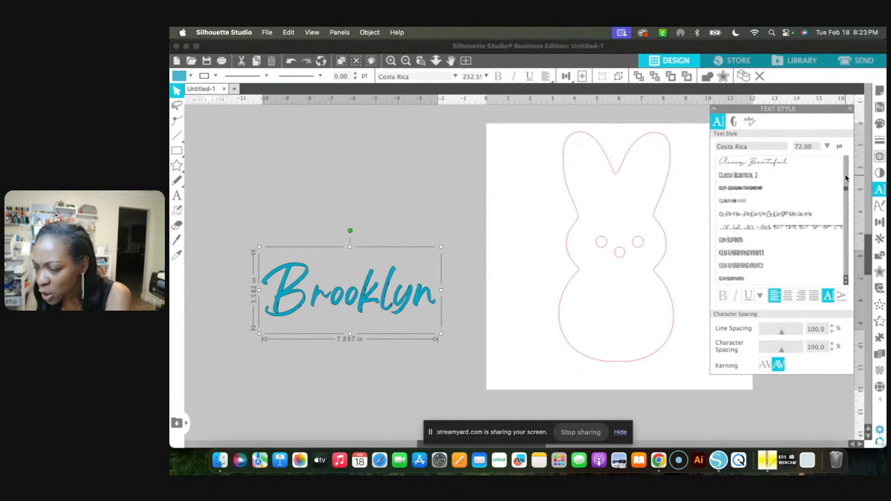
scroll(845, 178, up, 3)
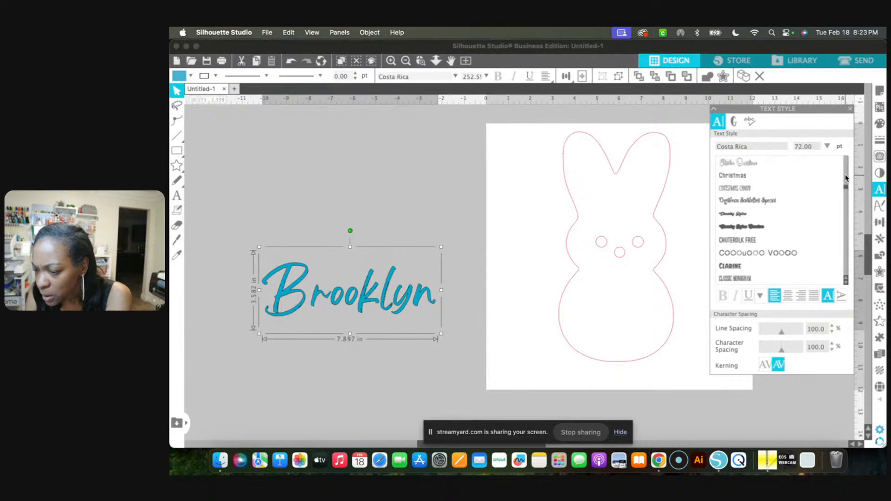
click(773, 201)
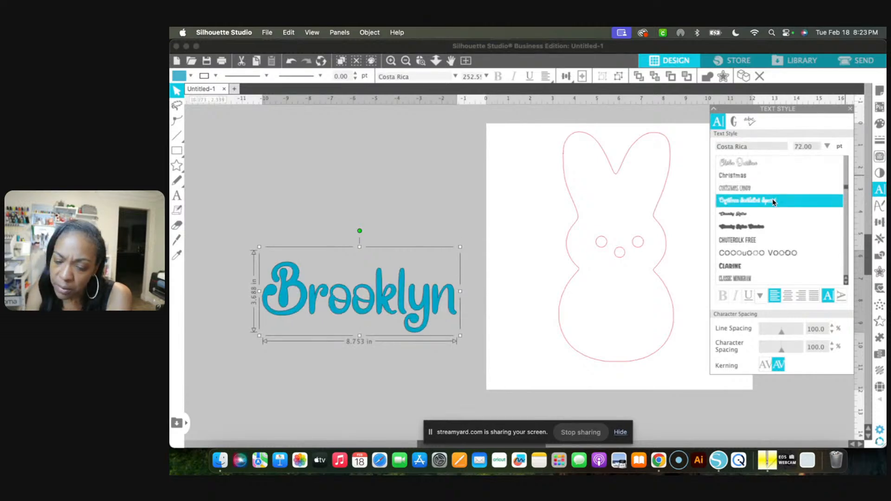
Set the name text's font to Autumn in November
scroll(787, 207, up, 5)
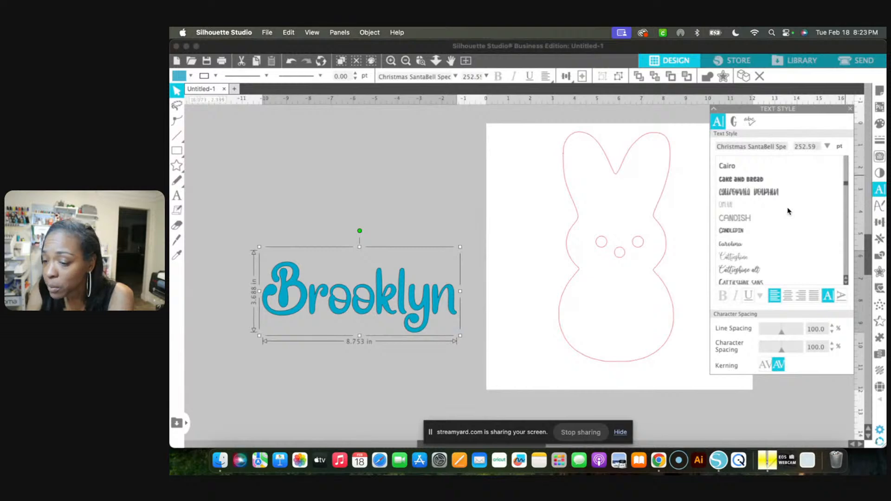
scroll(753, 255, up, 5)
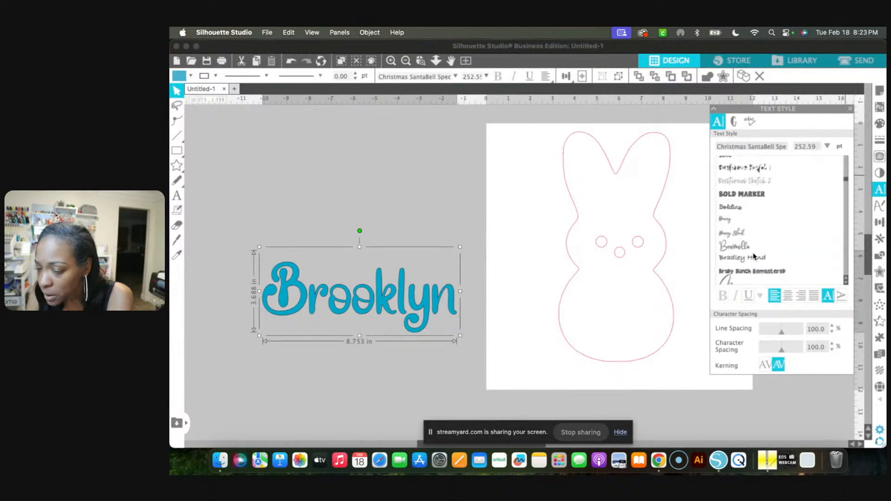
scroll(753, 255, up, 5)
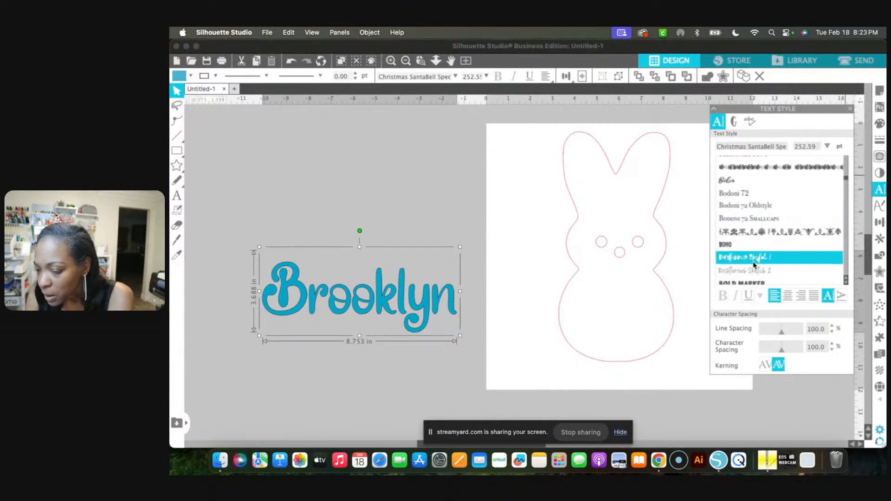
scroll(761, 234, up, 5)
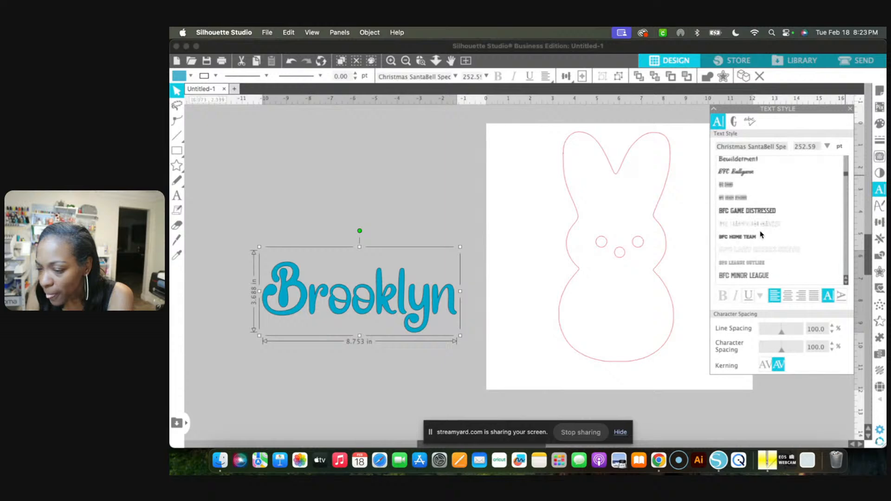
scroll(761, 235, up, 3)
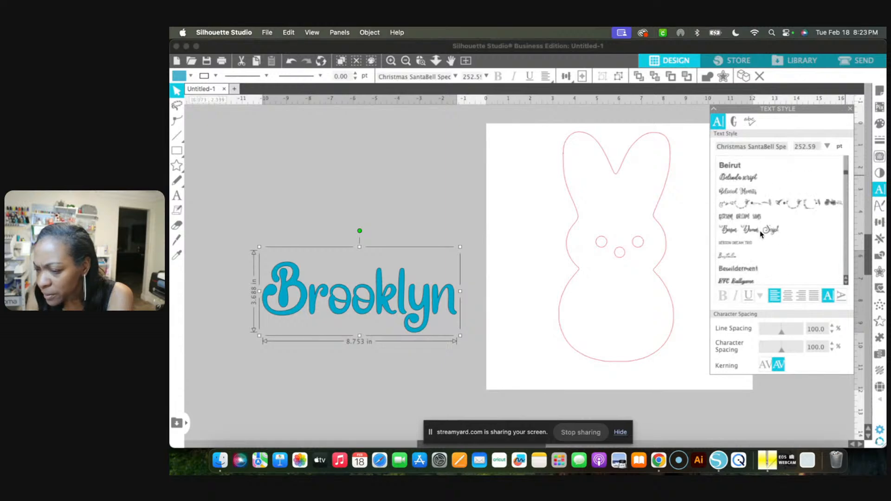
scroll(761, 235, up, 4)
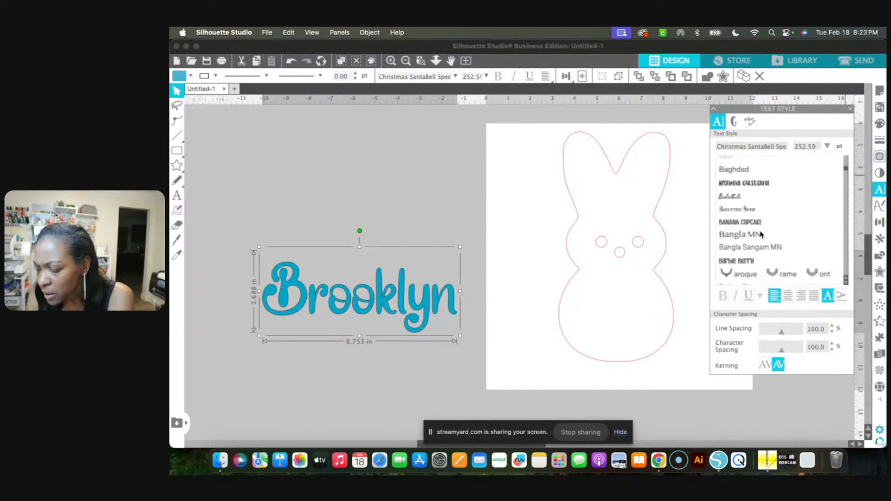
scroll(762, 234, up, 3)
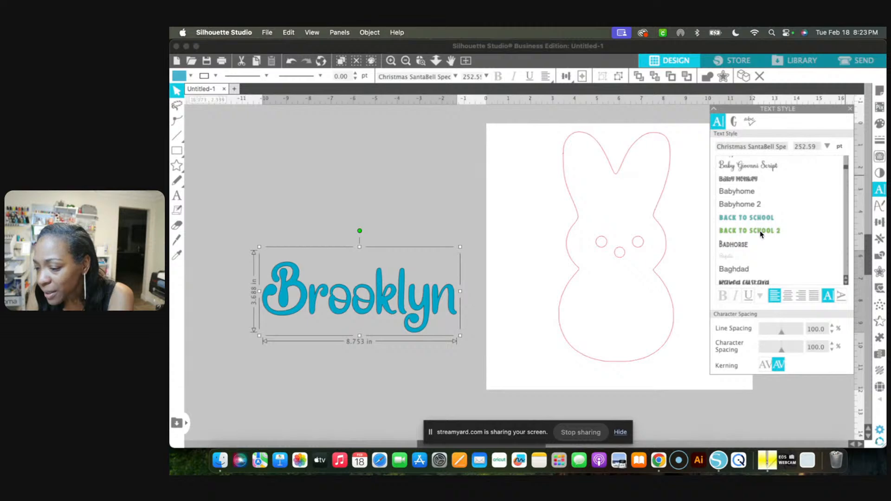
scroll(761, 235, up, 2)
scroll(762, 235, up, 4)
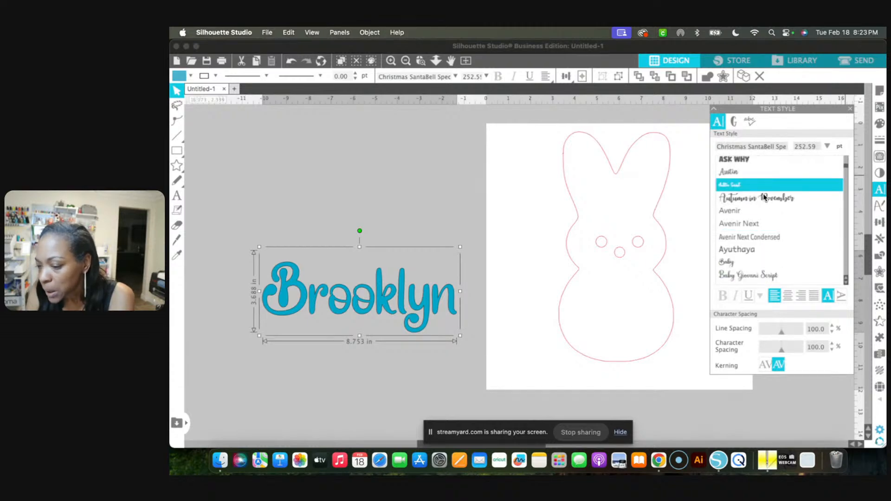
click(749, 203)
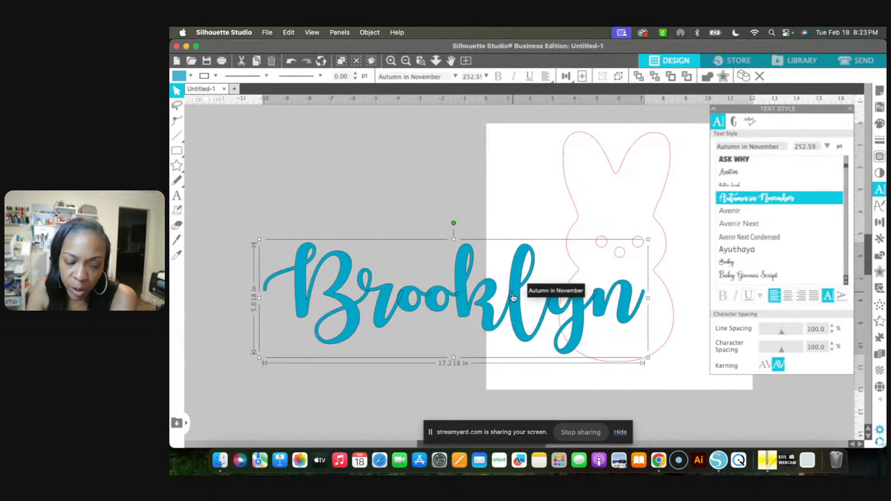
Move the name text up beside the bunny and scale it proportionally to about 15.08 by 4.39 in
drag(512, 298, 474, 273)
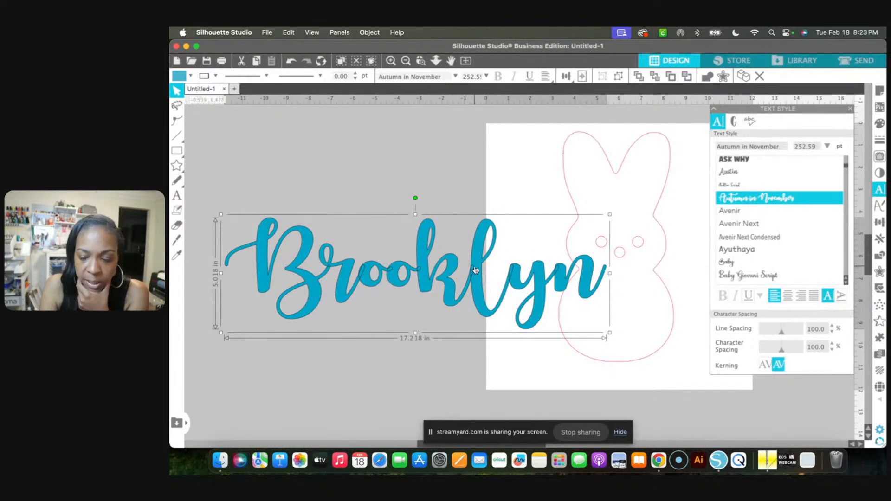
drag(475, 270, 461, 245)
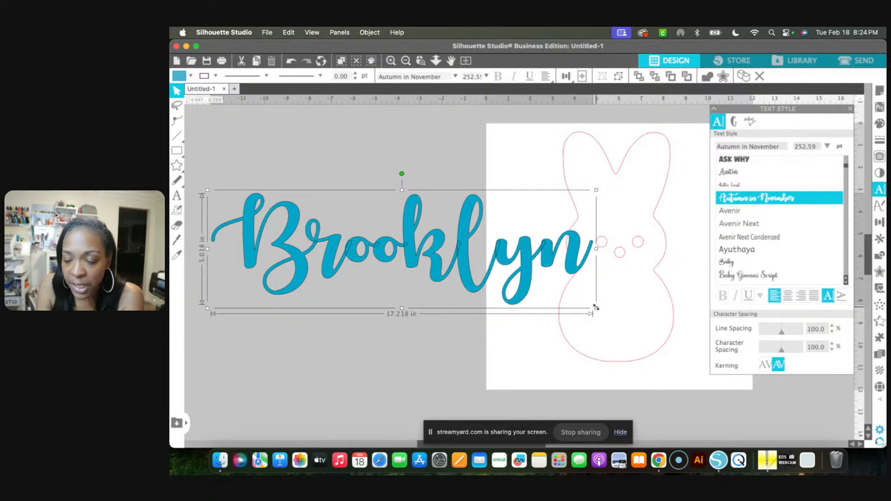
drag(596, 307, 550, 292)
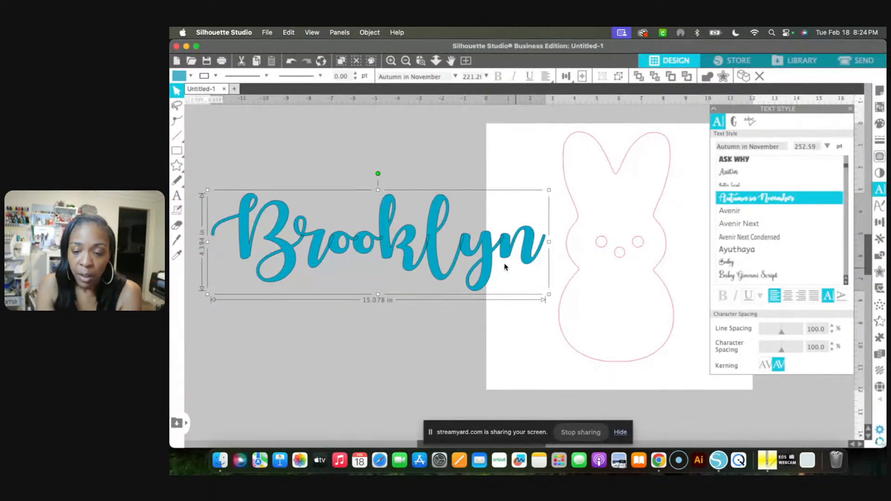
Ungroup the name text into separate letters and weld them into one continuous shape
right_click(483, 250)
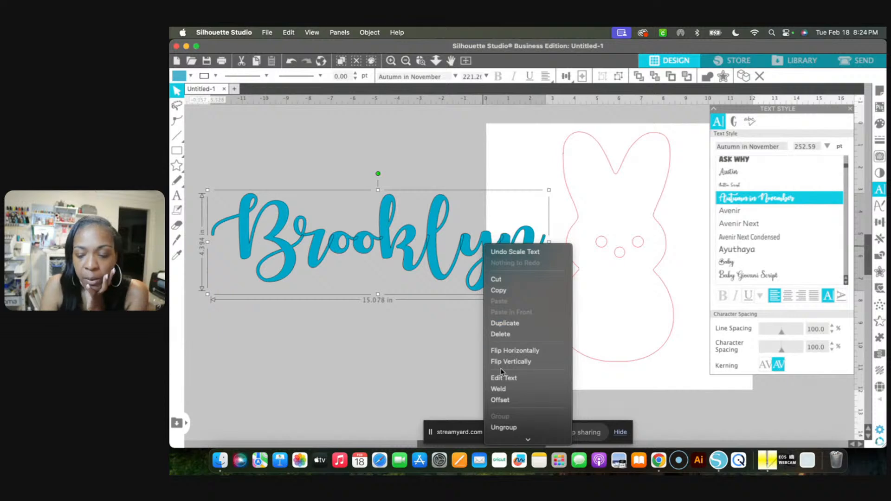
click(508, 429)
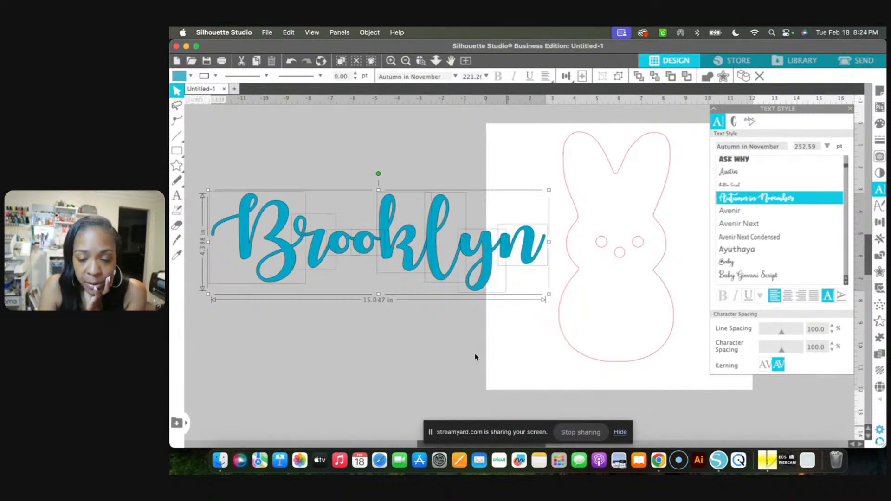
right_click(431, 250)
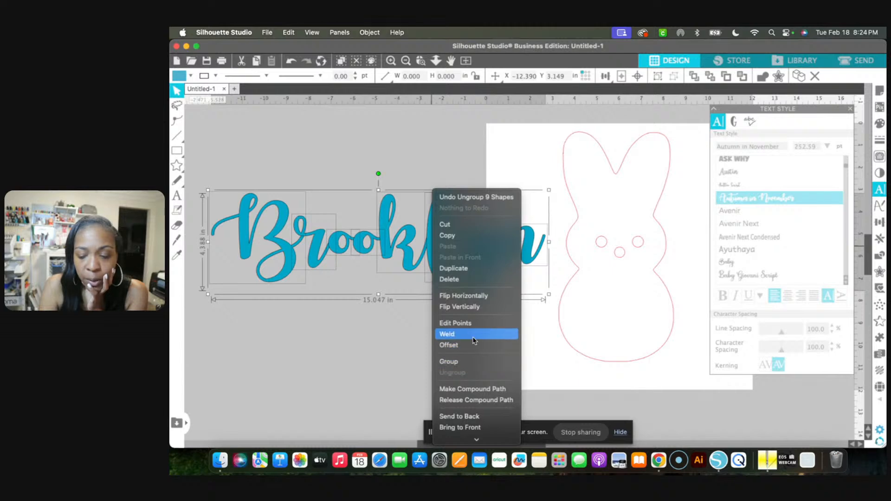
click(473, 338)
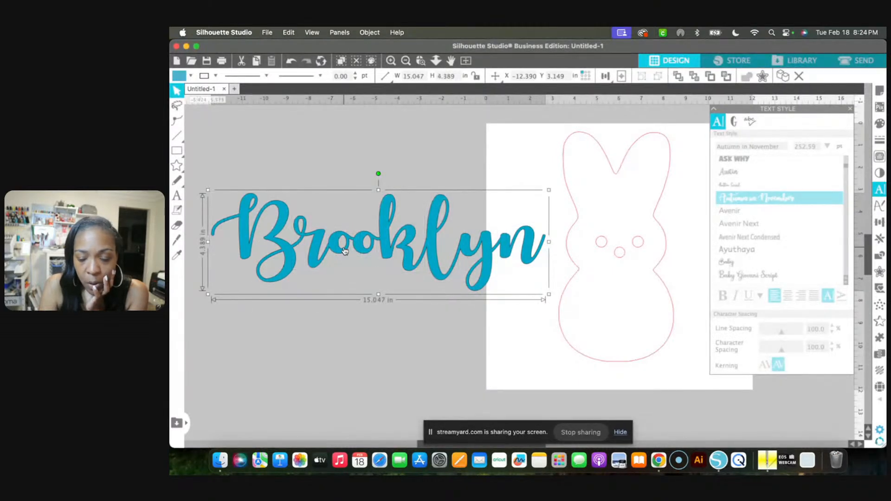
Move the welded name toward the bunny, to about X -10.02 and Y 3.43 in
click(391, 60)
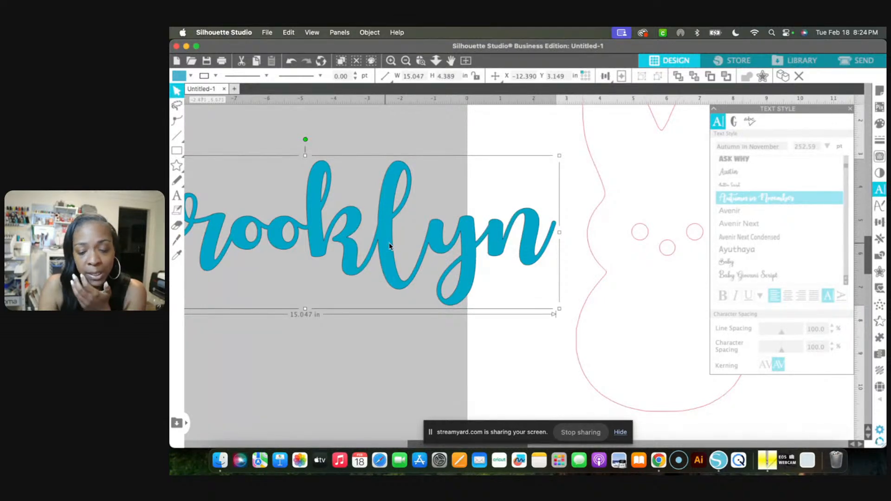
drag(385, 247, 424, 246)
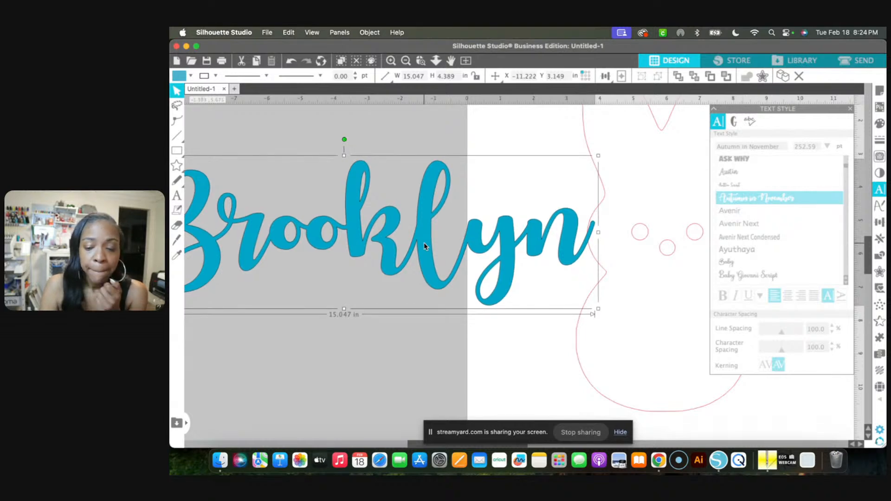
drag(420, 240, 460, 249)
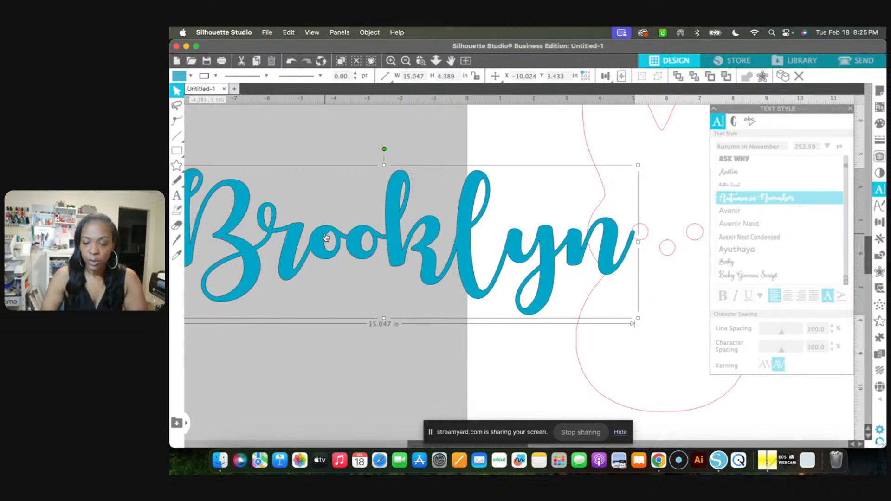
Delete the welded name, keeping only the bunny outline and its face circles on the page
key(Delete)
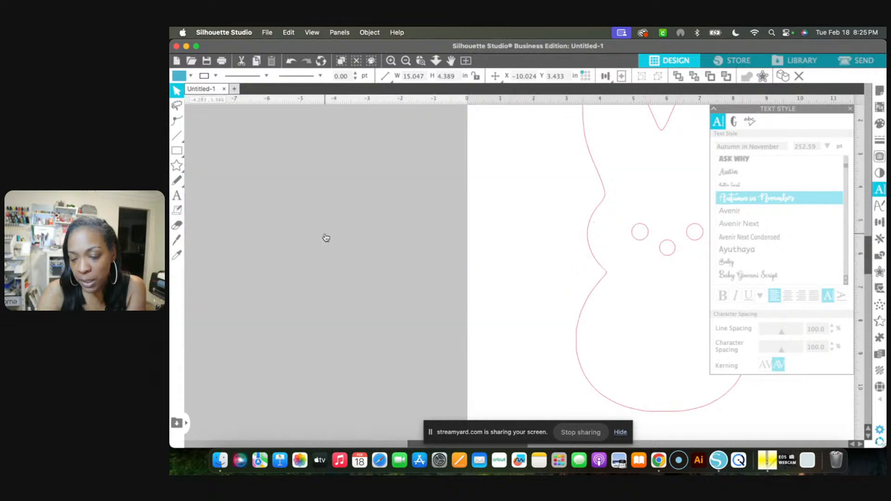
scroll(324, 238, right, 3)
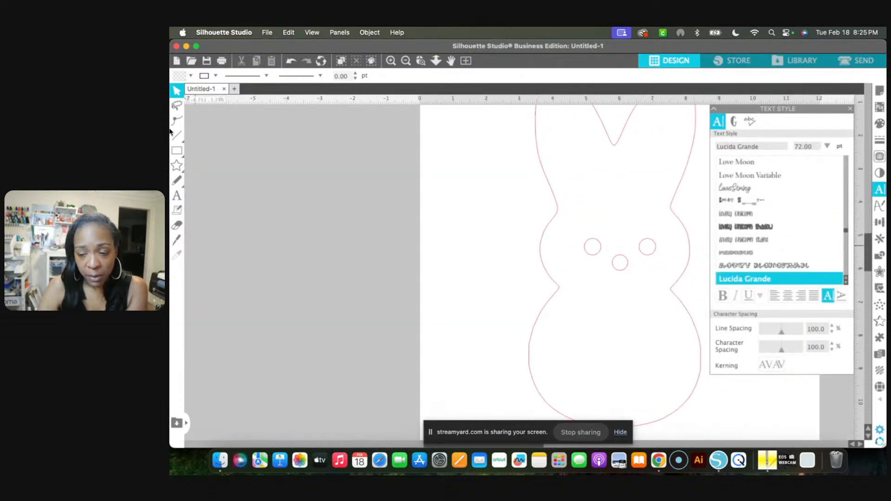
click(404, 61)
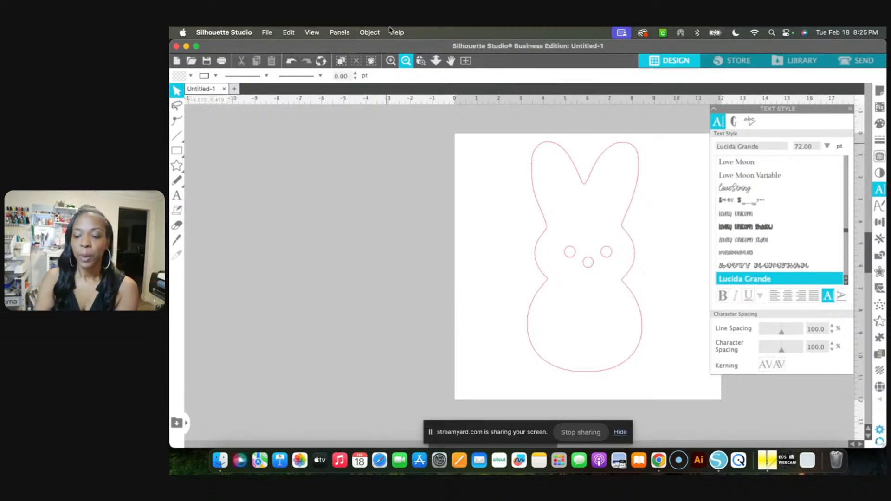
scroll(462, 140, right, 2)
scroll(461, 138, right, 2)
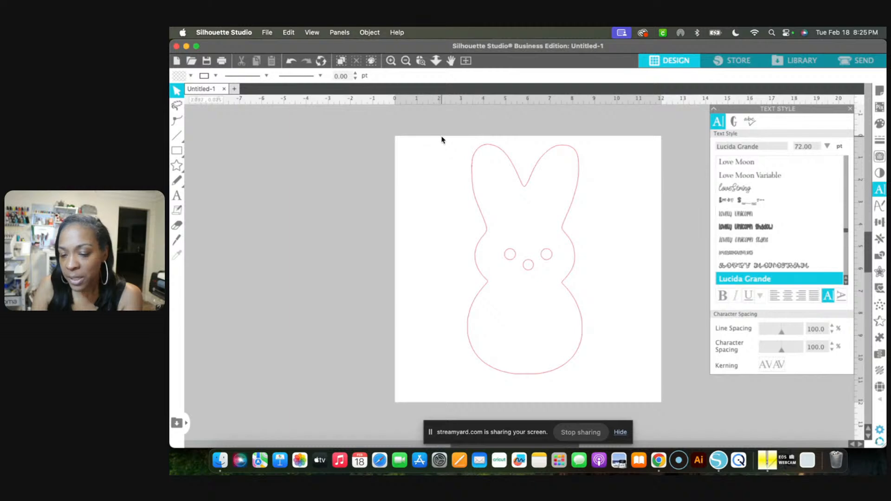
Select the whole bunny design and prepare to save it to the hard drive in Documents as "Peeps Craft-Tea Live"
drag(442, 136, 605, 411)
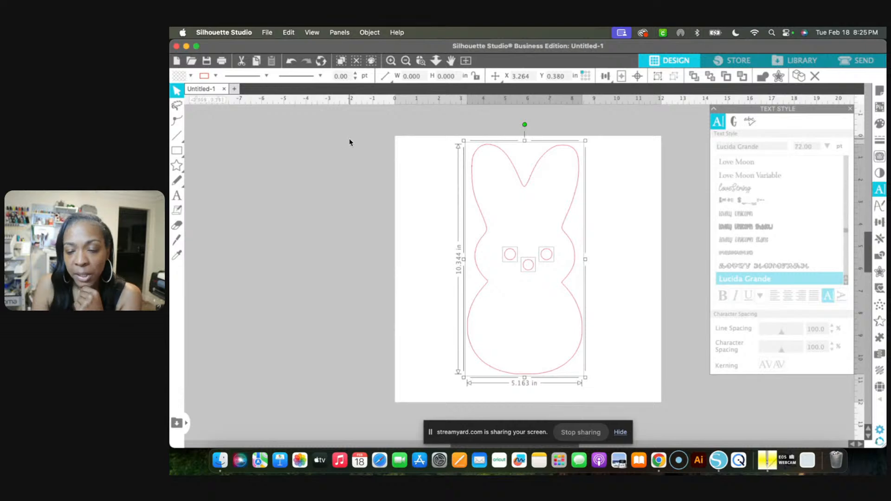
click(266, 31)
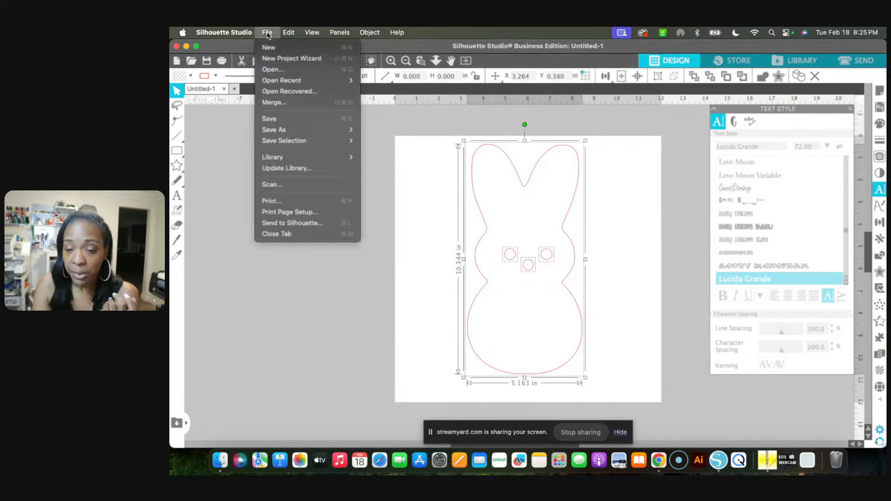
mouse_move(324, 142)
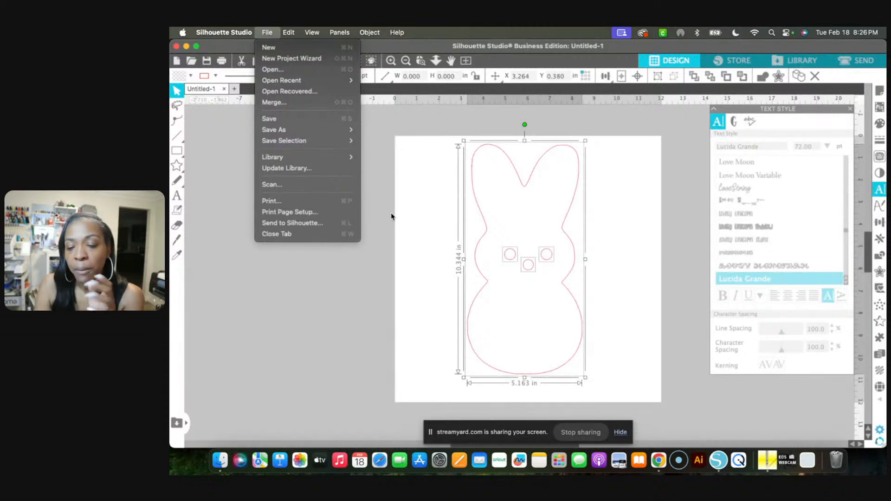
mouse_move(354, 131)
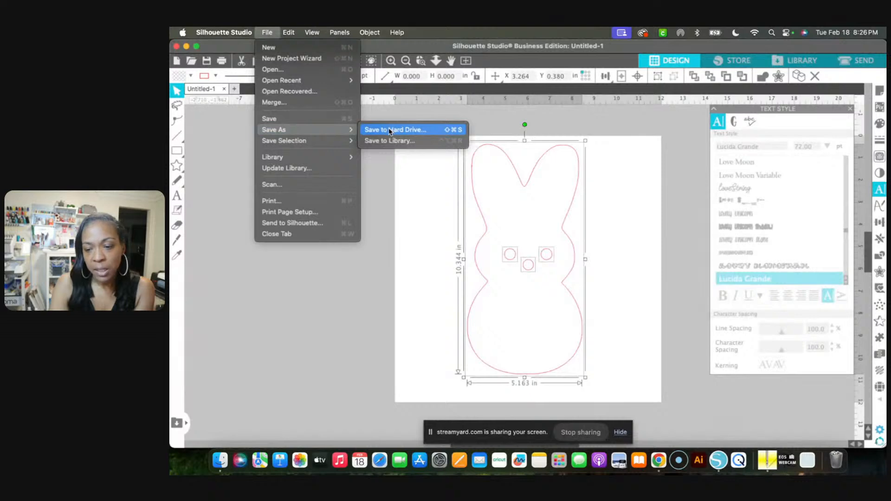
click(389, 130)
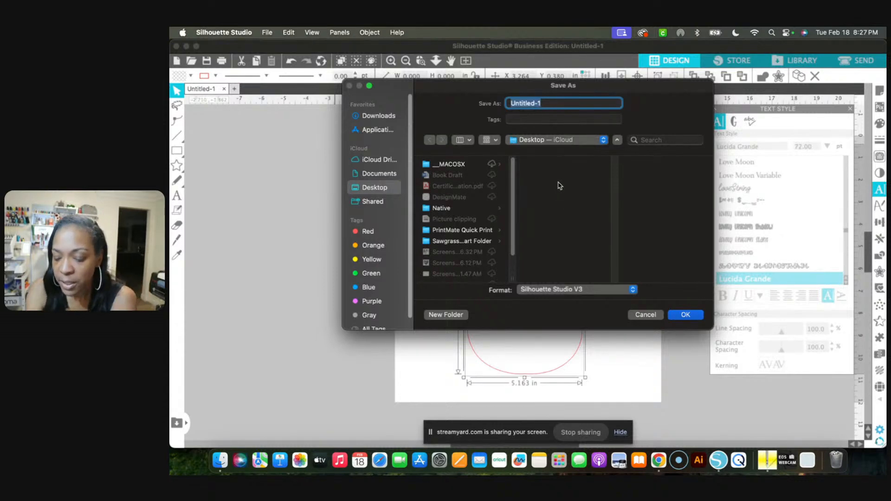
text(Peep)
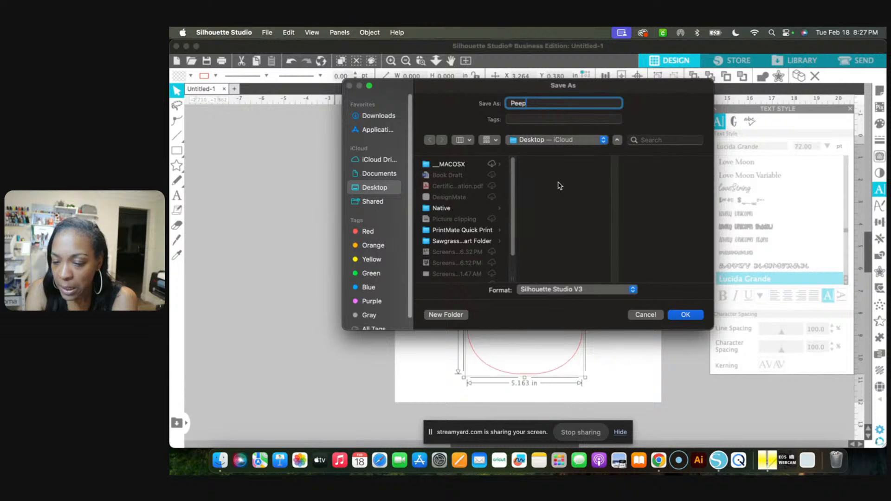
text(s Craft)
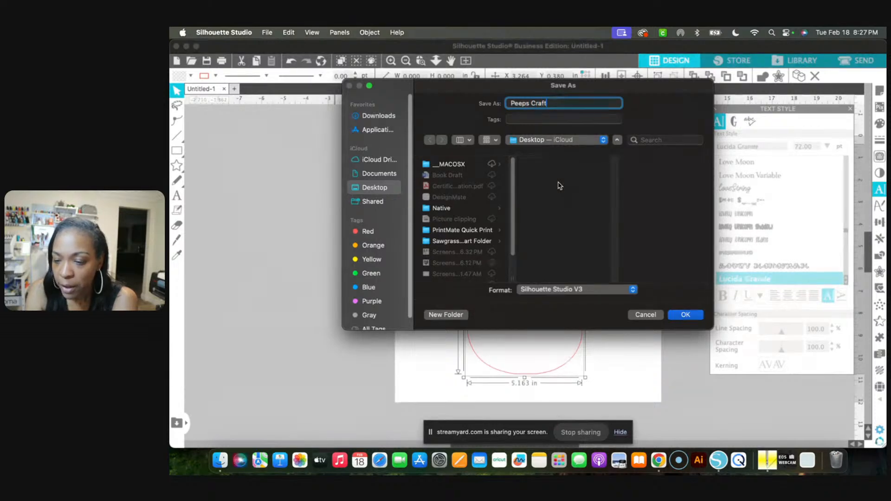
text(-Tea)
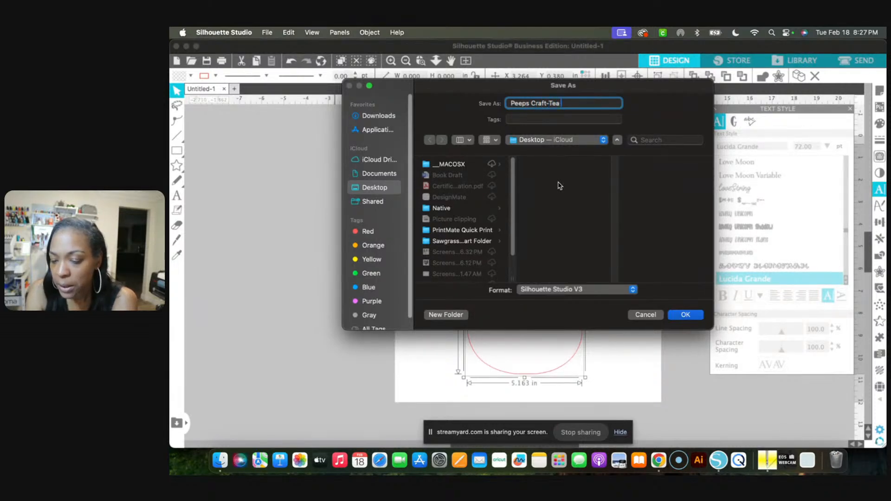
text( Live)
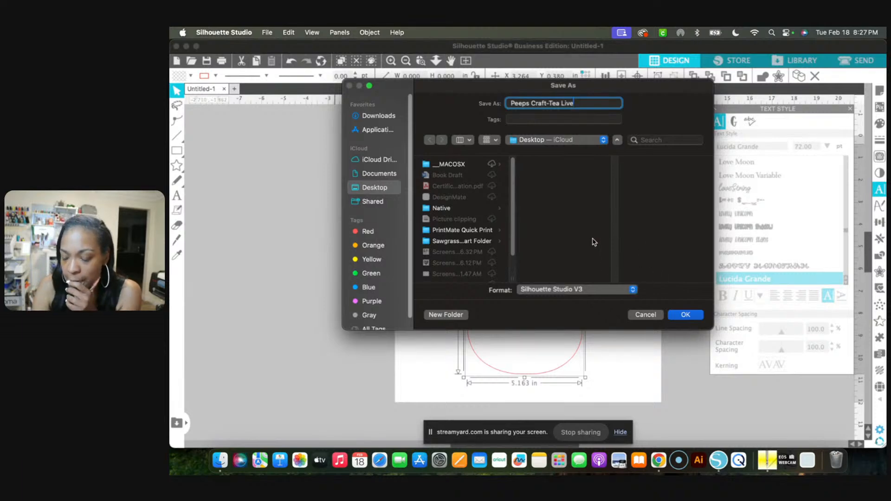
click(387, 175)
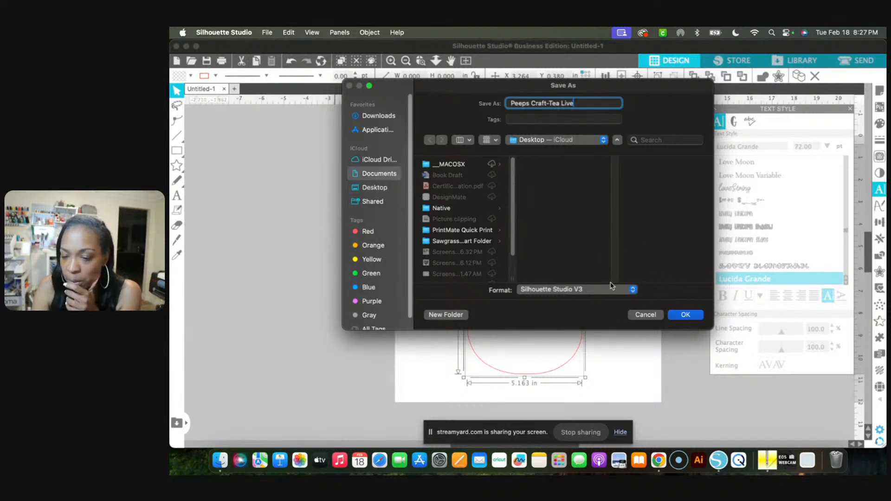
Set the file format to SVG and save the bunny design
click(635, 289)
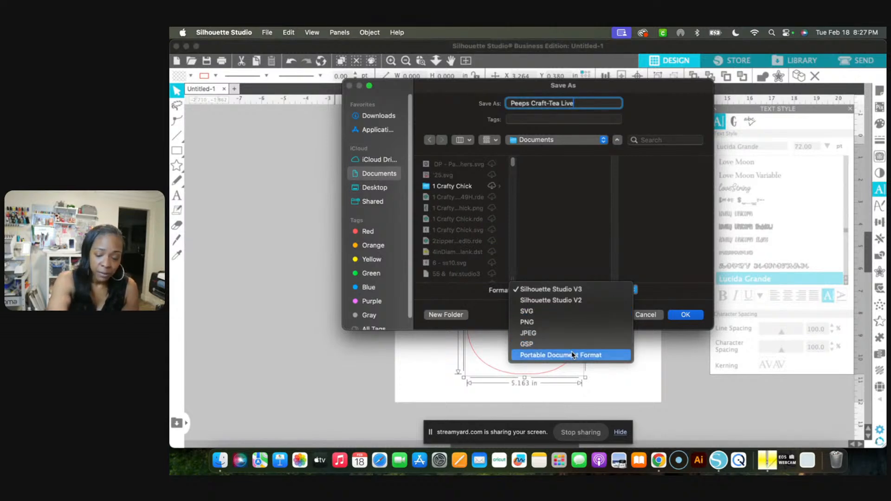
click(579, 312)
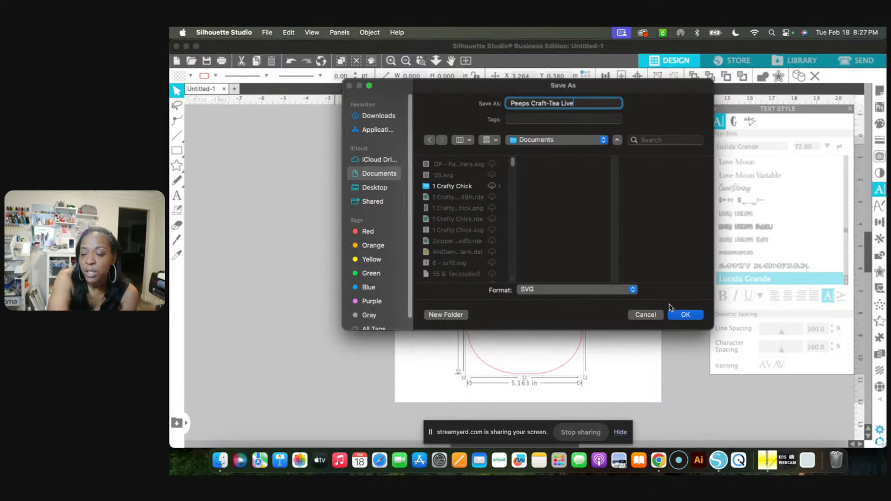
click(686, 316)
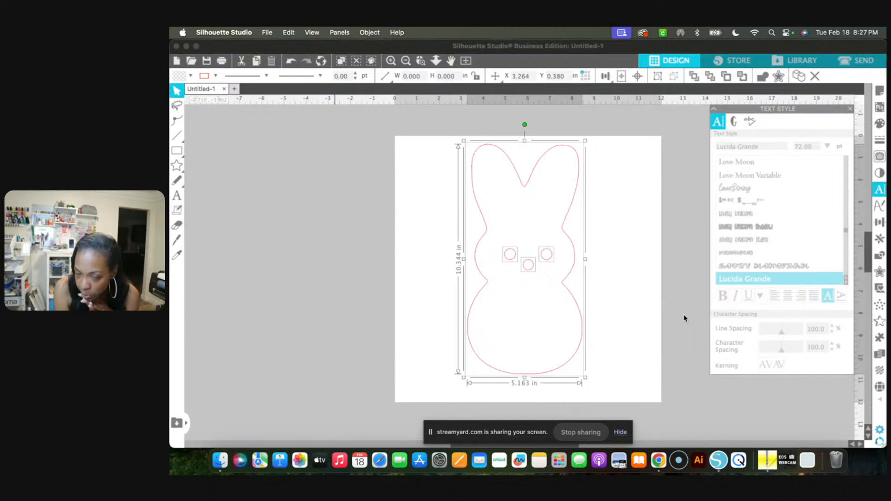
right_click(720, 463)
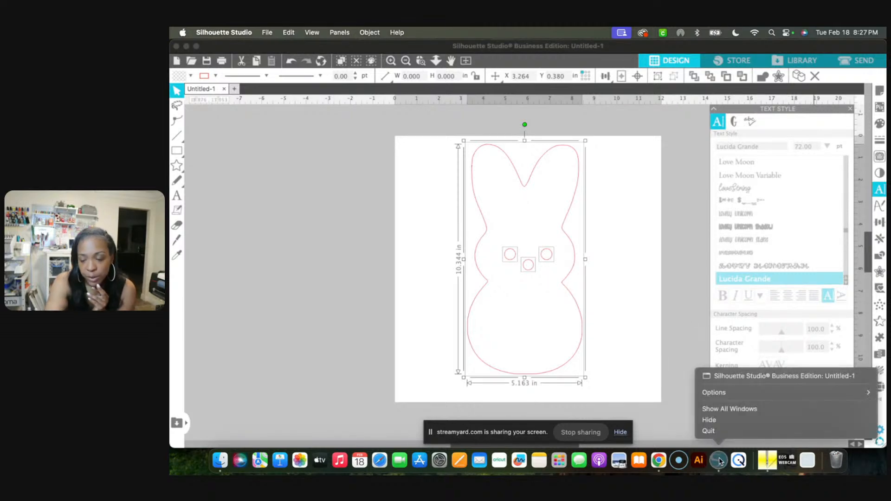
click(723, 432)
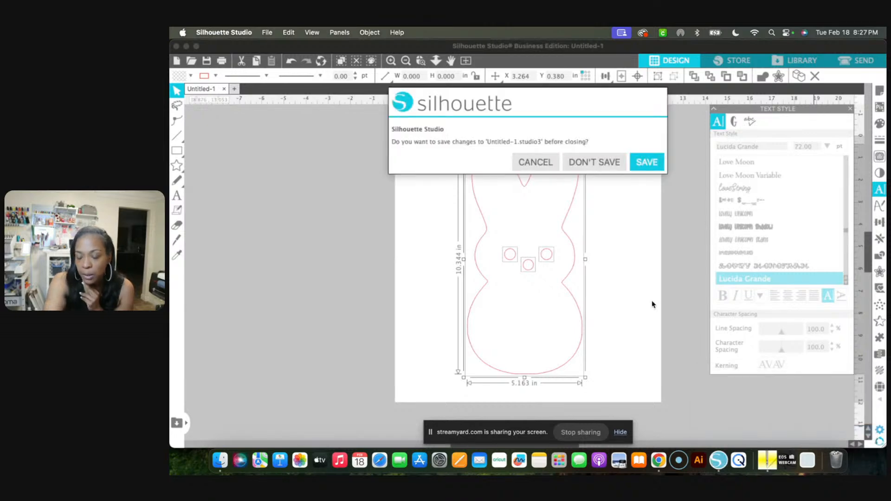
click(548, 164)
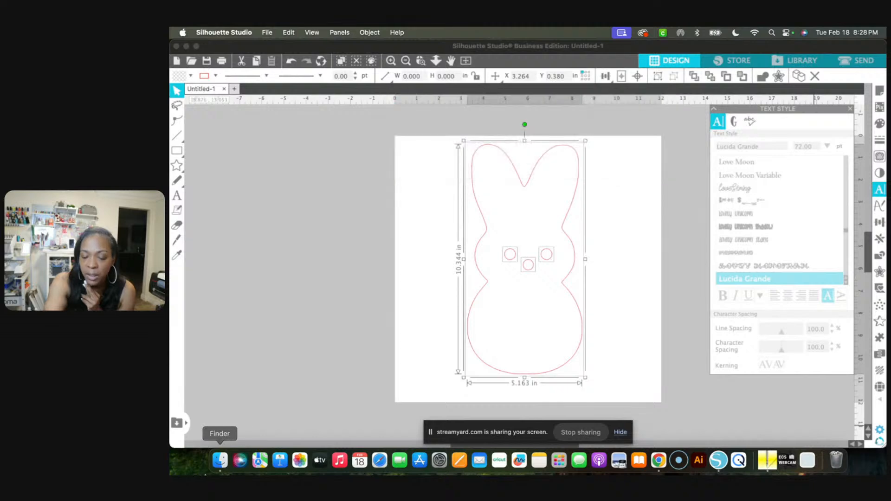
Switch to Finder and permanently empty the Trash
click(220, 460)
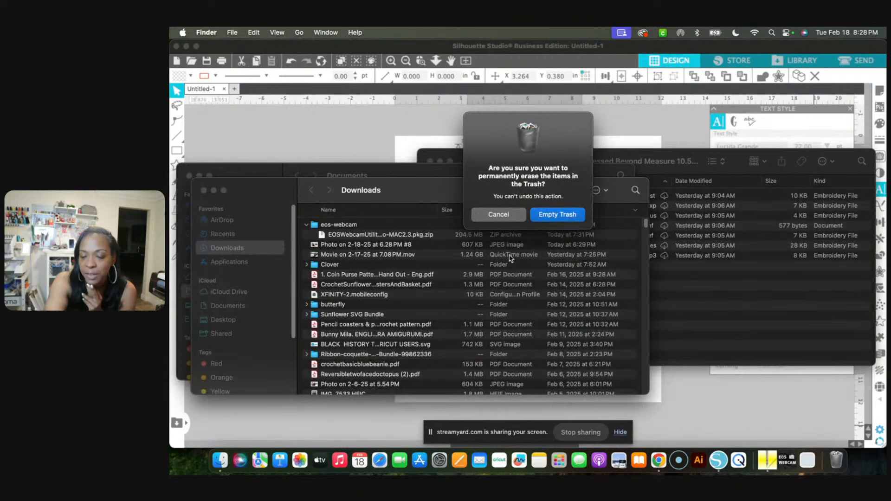
click(556, 216)
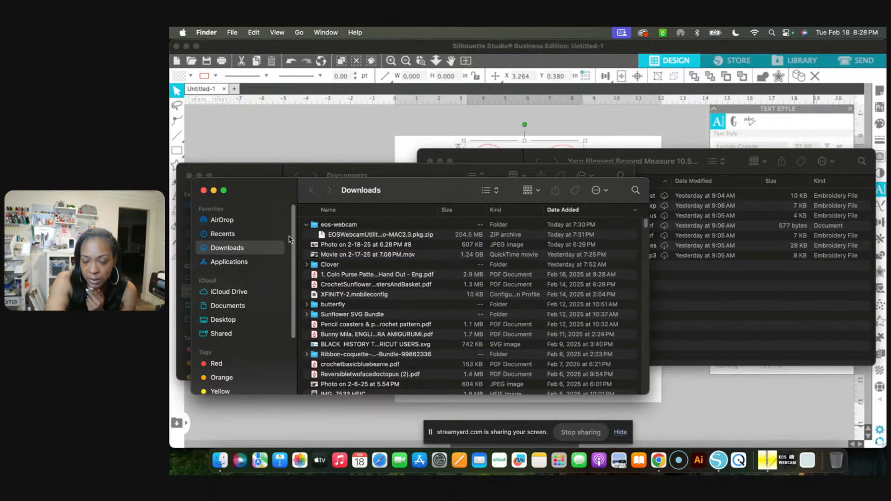
Look in the Documents folder for Peeps Craft-Tea Live.svg and return to Silhouette Studio
click(233, 307)
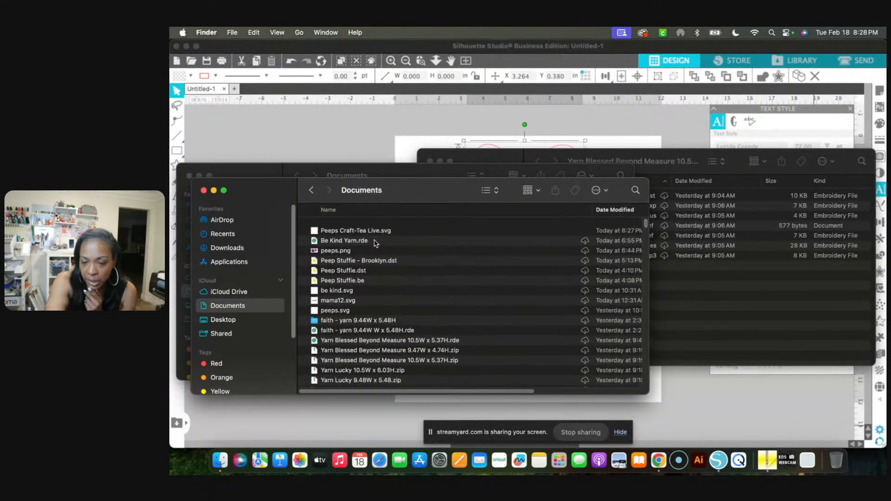
scroll(375, 243, down, 1)
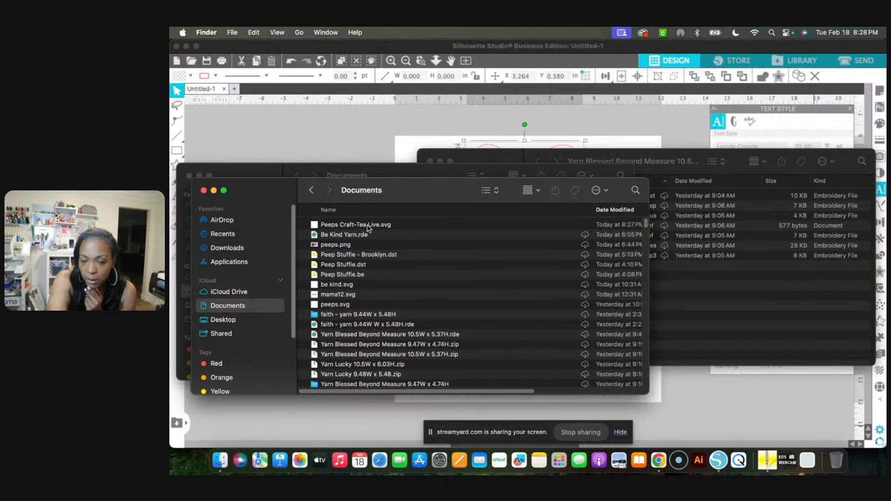
click(758, 420)
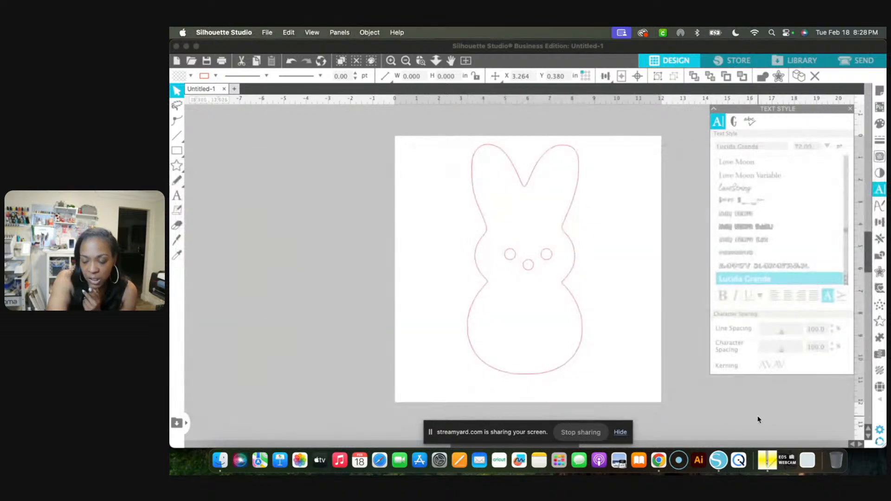
Quit Silhouette Studio without saving the changes to the untitled document
right_click(718, 460)
click(721, 428)
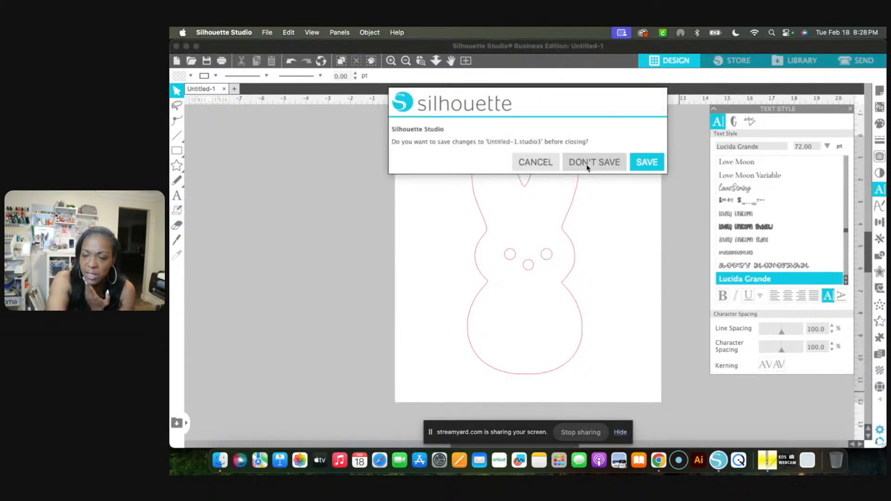
click(588, 163)
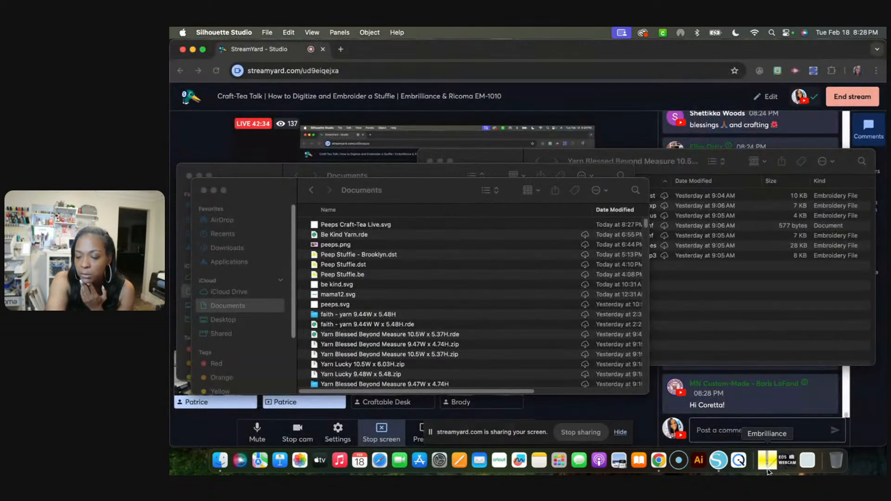
Switch to Embrilliance and enter Create mode for making designs
click(767, 470)
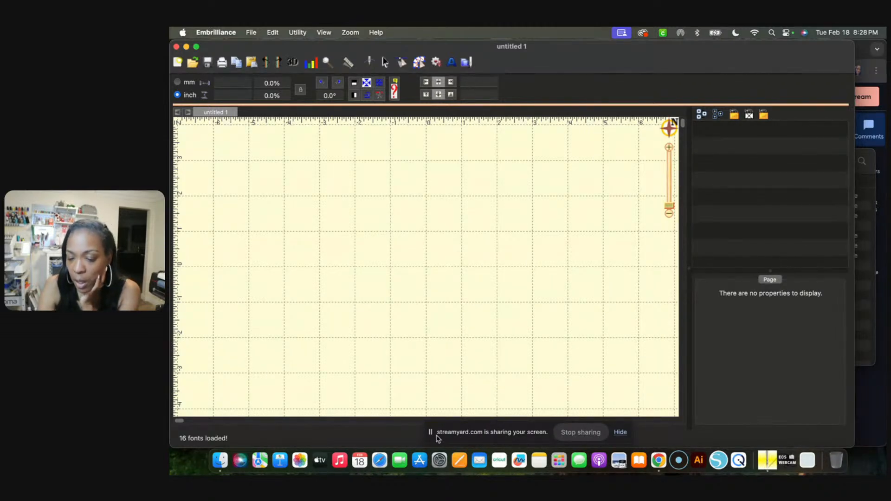
drag(431, 433, 668, 436)
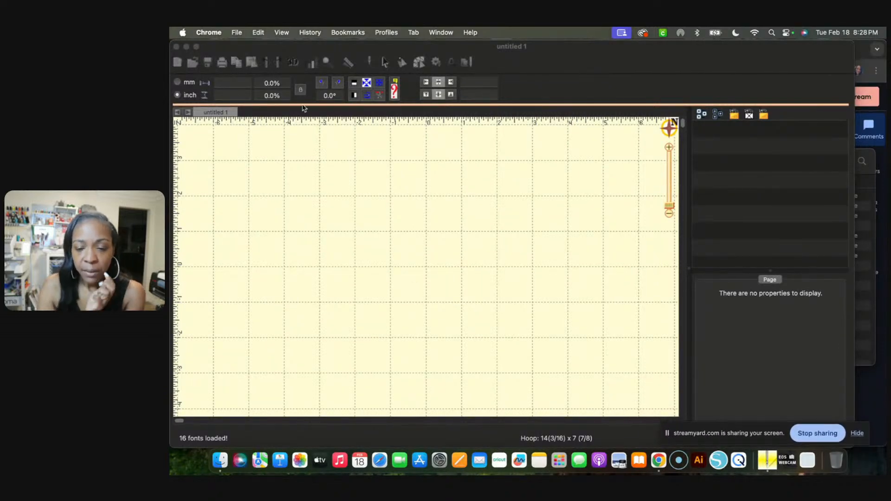
click(565, 55)
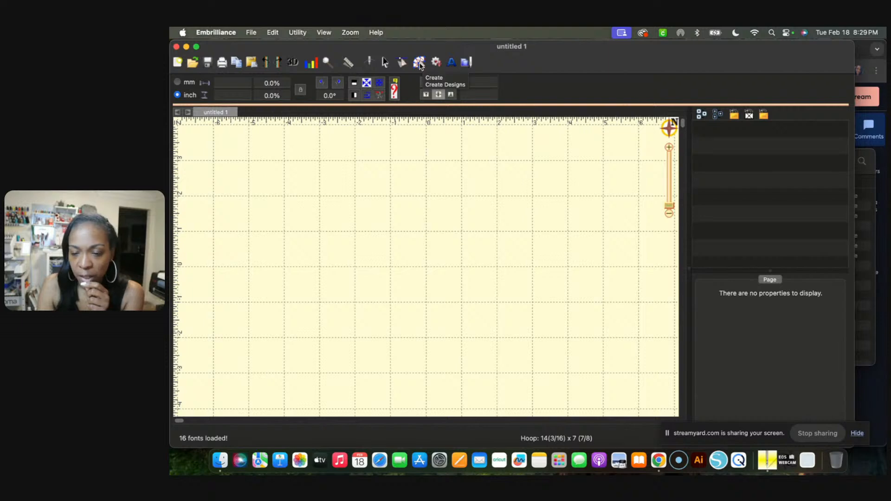
click(420, 62)
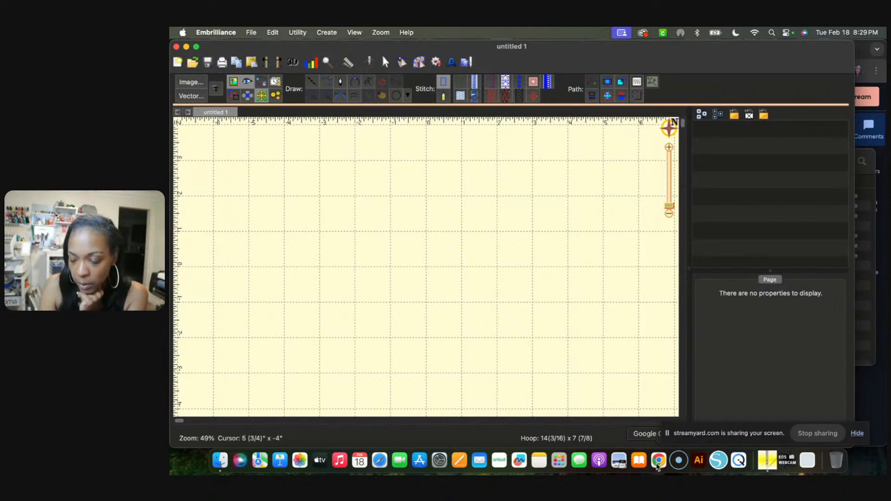
Switch to StreamYard in Chrome, set the shared screen to the fullscreen layout, and return to Embrilliance
click(658, 462)
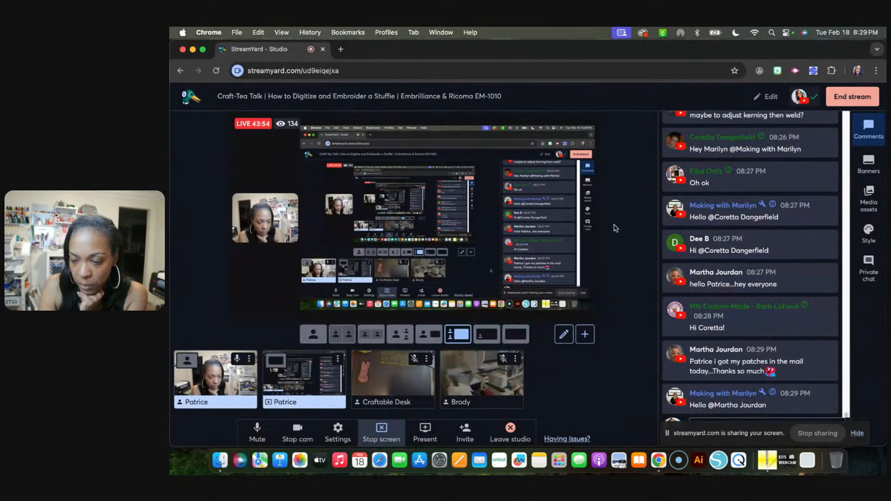
click(587, 136)
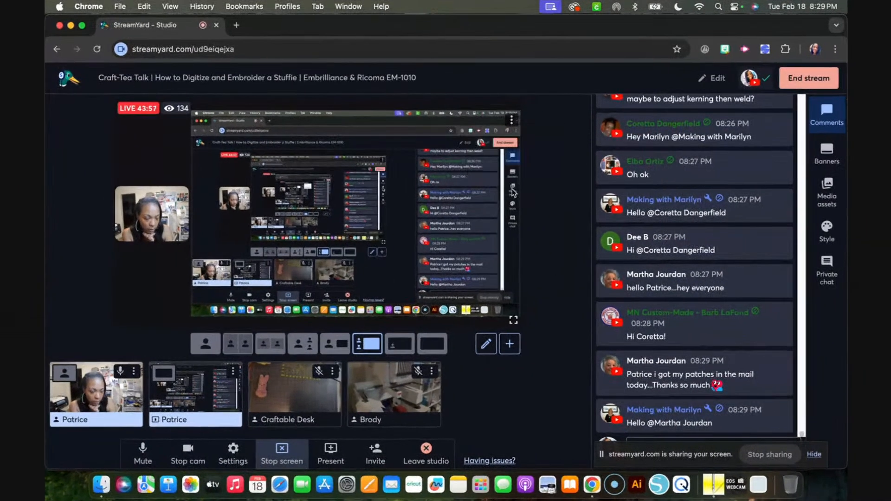
click(589, 195)
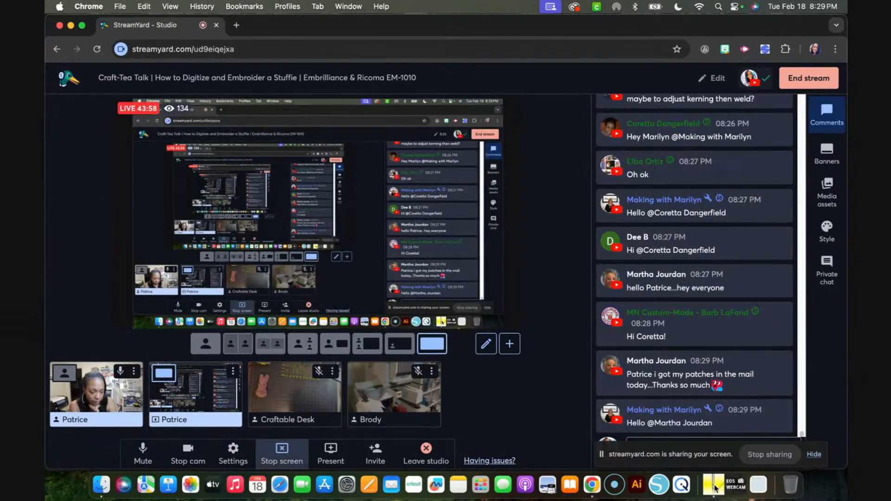
click(713, 485)
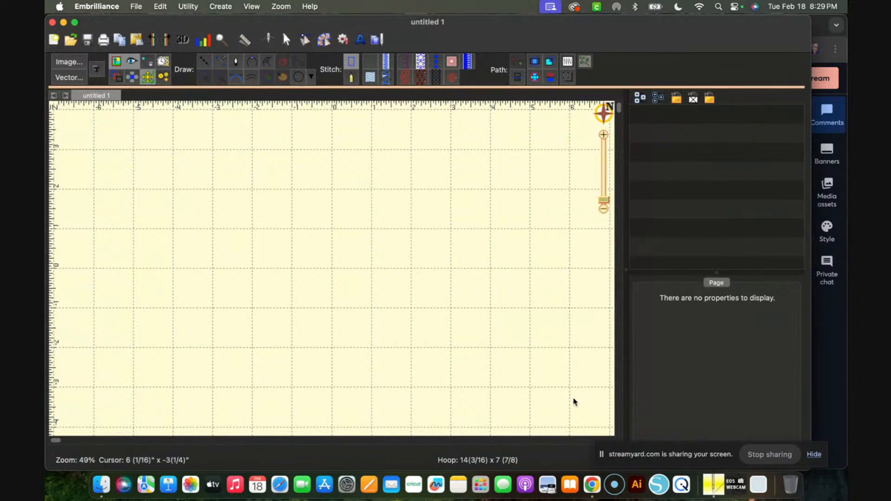
Import the Desktop image "Screenshot 2025-02-17 at 10.19.27 PM" into the untitled page
click(65, 64)
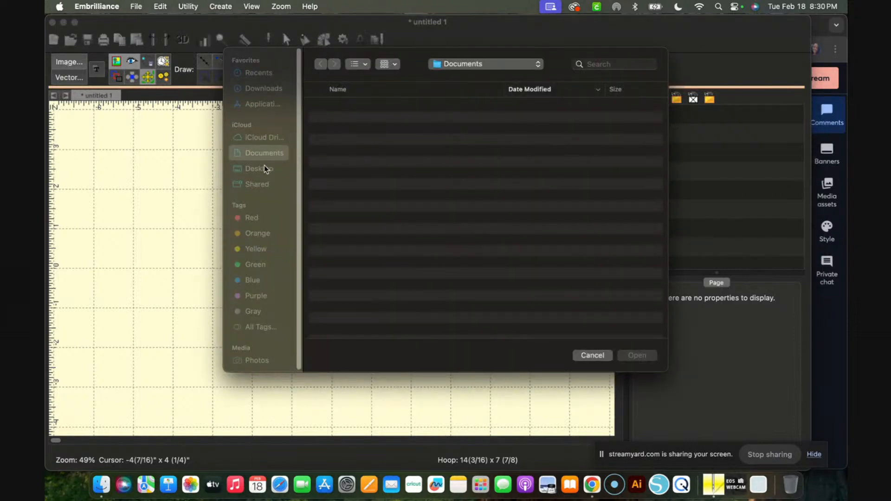
click(263, 169)
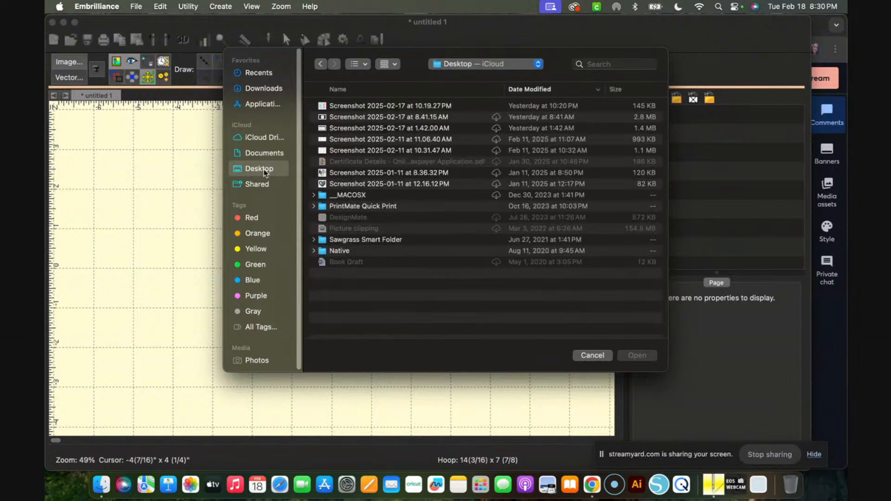
double_click(381, 105)
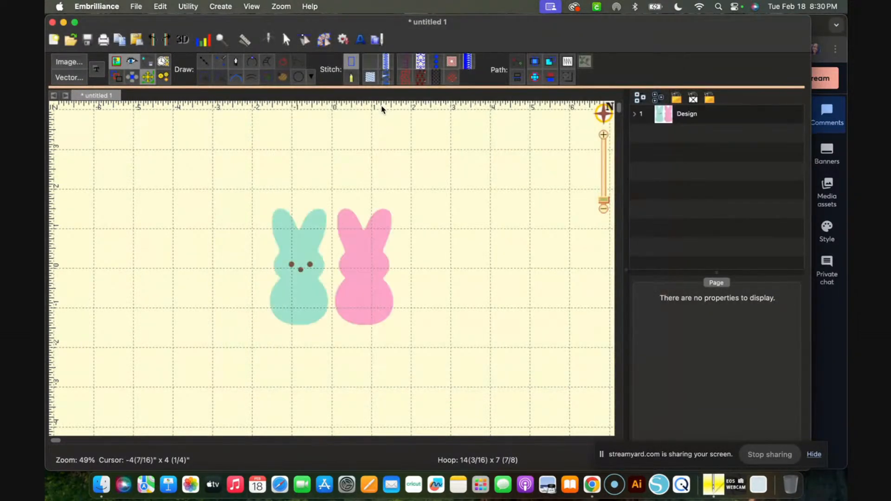
Try moving and enlarging the imported two-bunny image on the page, and delete it
click(293, 230)
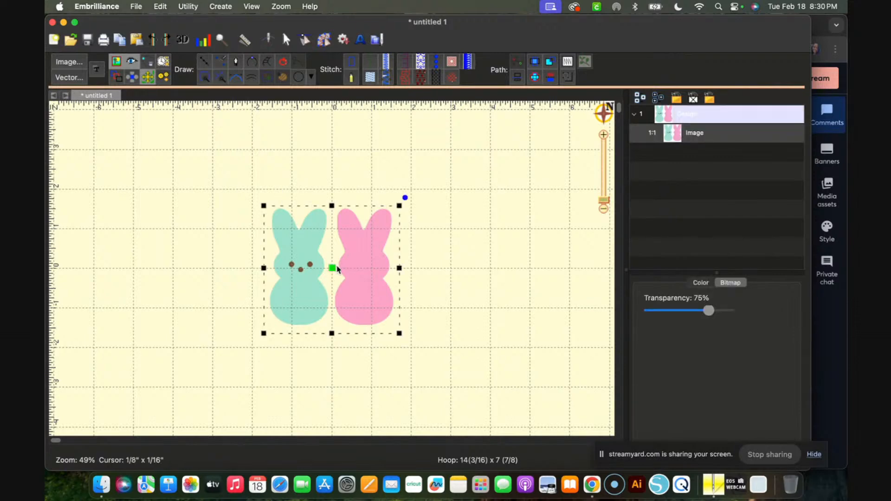
drag(337, 266, 321, 229)
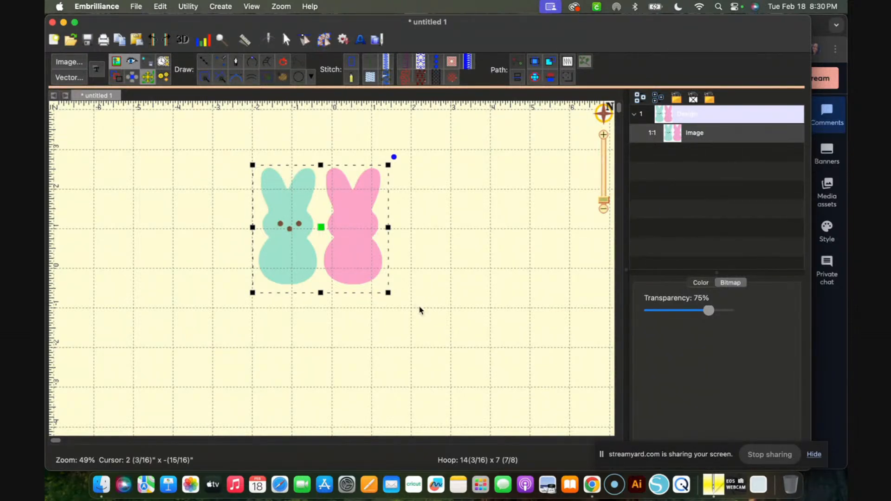
drag(389, 294, 519, 412)
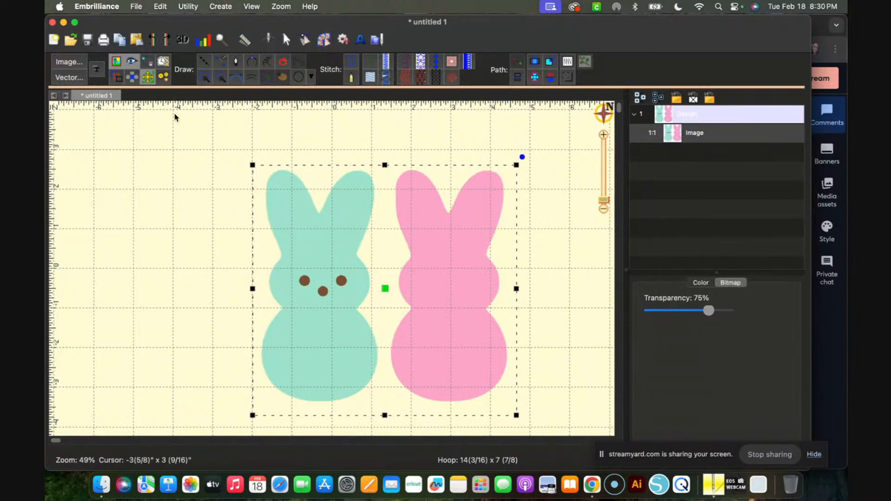
key(Delete)
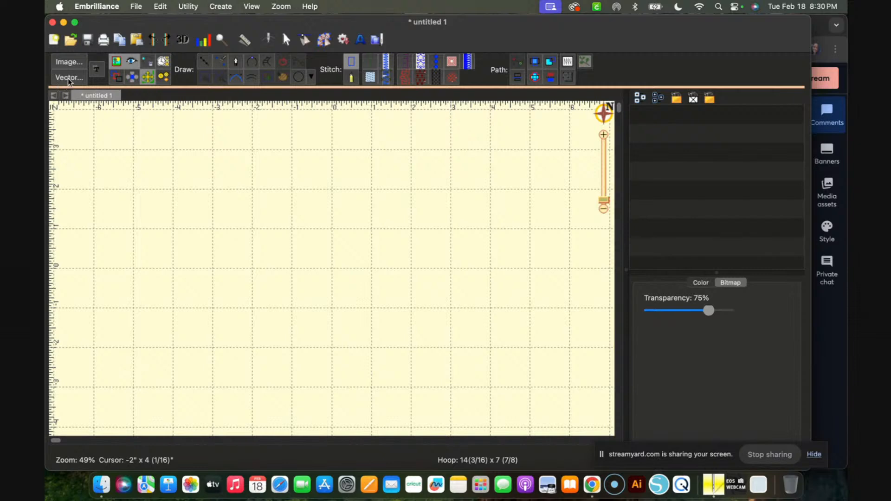
Browse the installed typefaces offered for creating text, and leave without adding any text
click(98, 73)
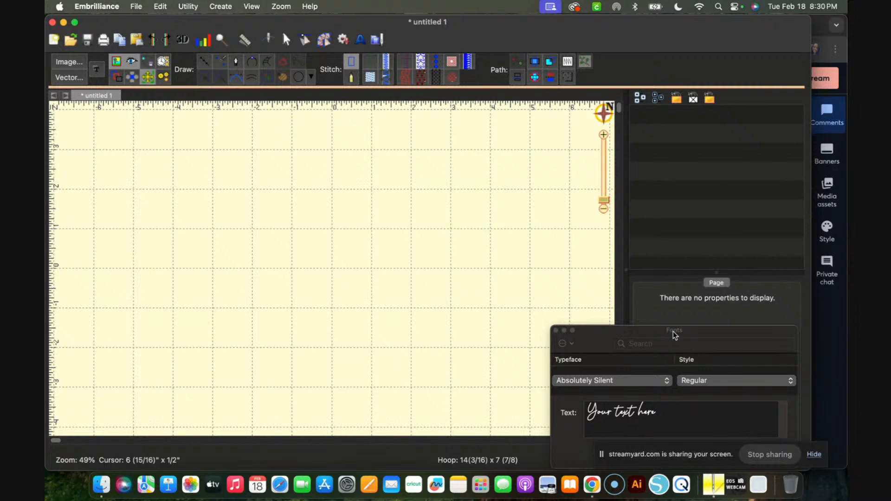
drag(671, 331, 405, 203)
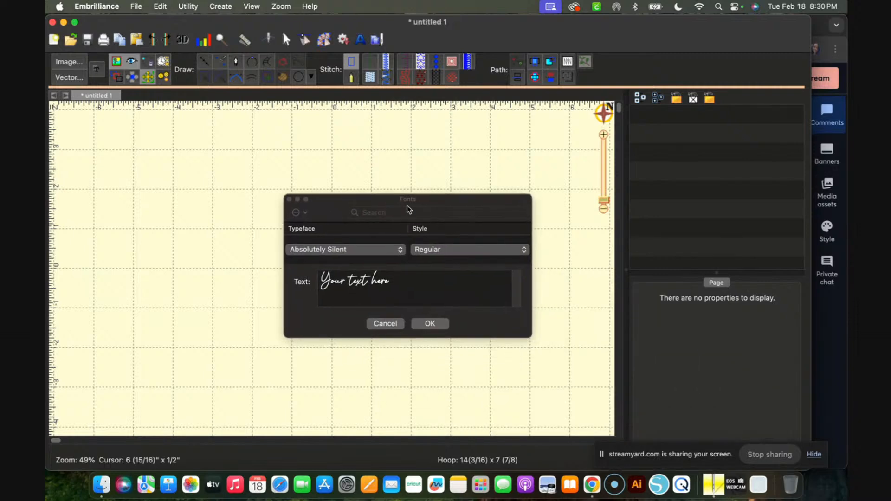
click(402, 253)
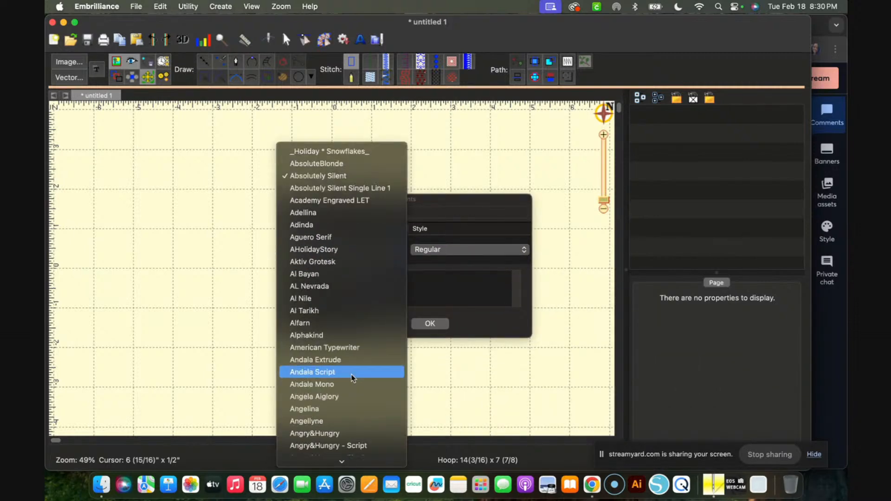
scroll(352, 379, down, 20)
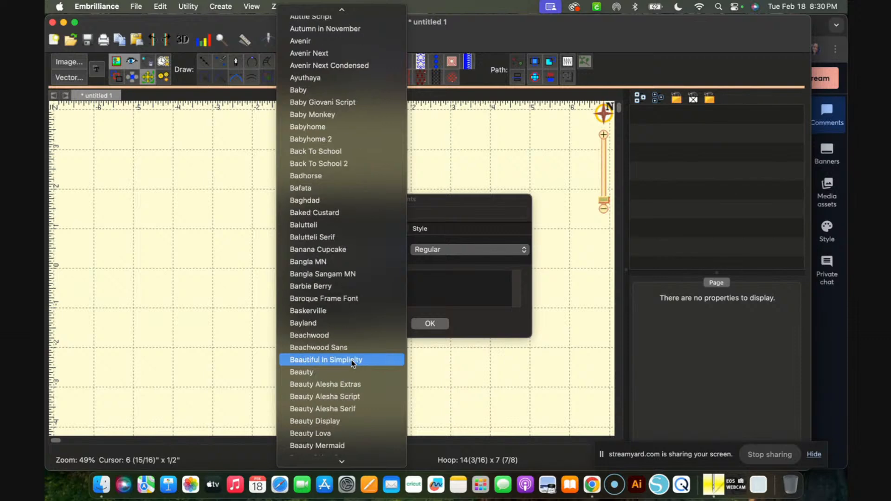
scroll(351, 363, down, 4)
click(468, 298)
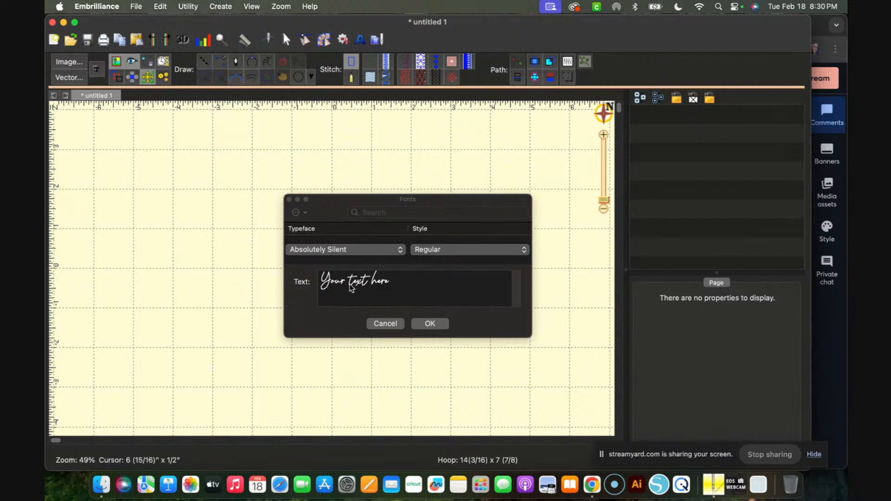
click(397, 324)
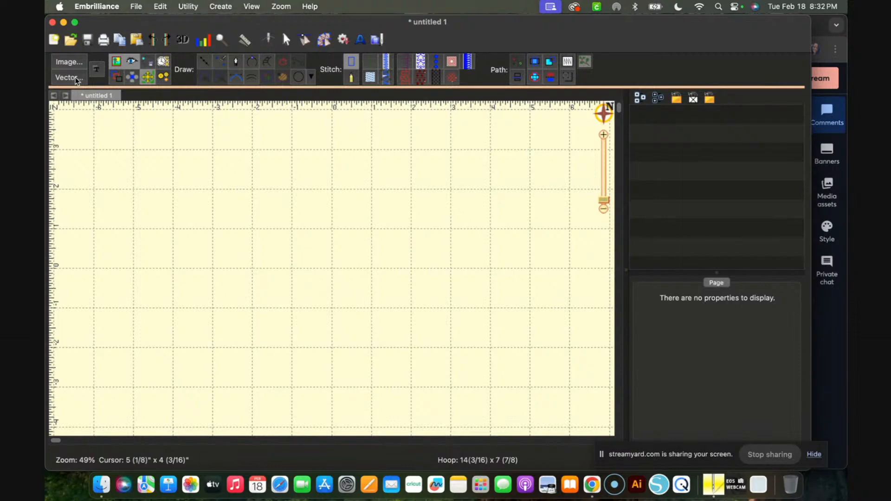
Import the vector file Peeps Craft-Tea Live.svg from the Documents folder into the page
click(73, 77)
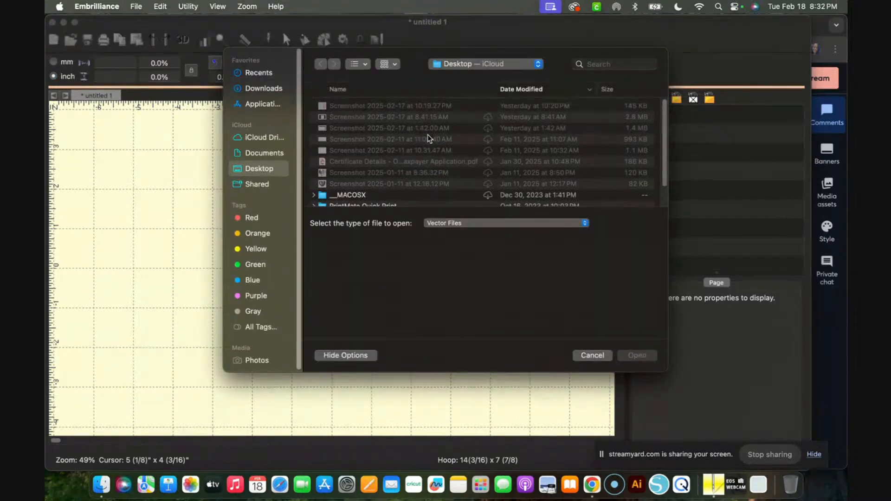
click(273, 153)
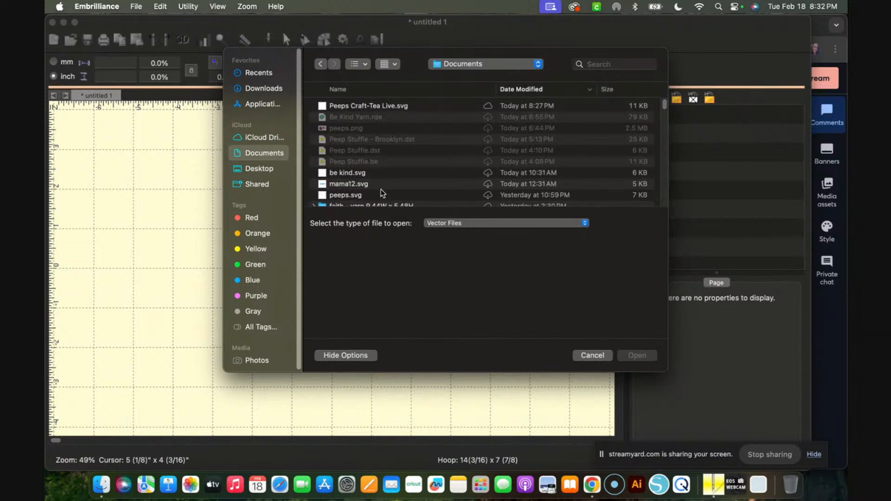
scroll(391, 184, down, 4)
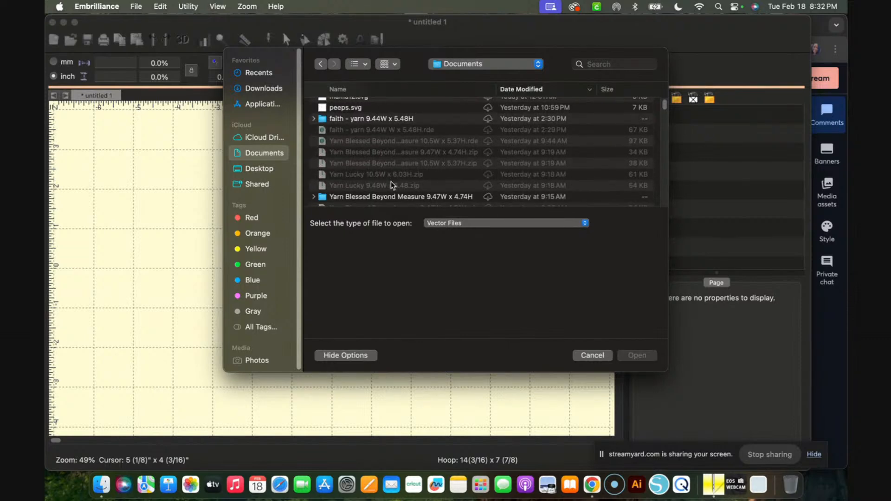
scroll(391, 184, down, 10)
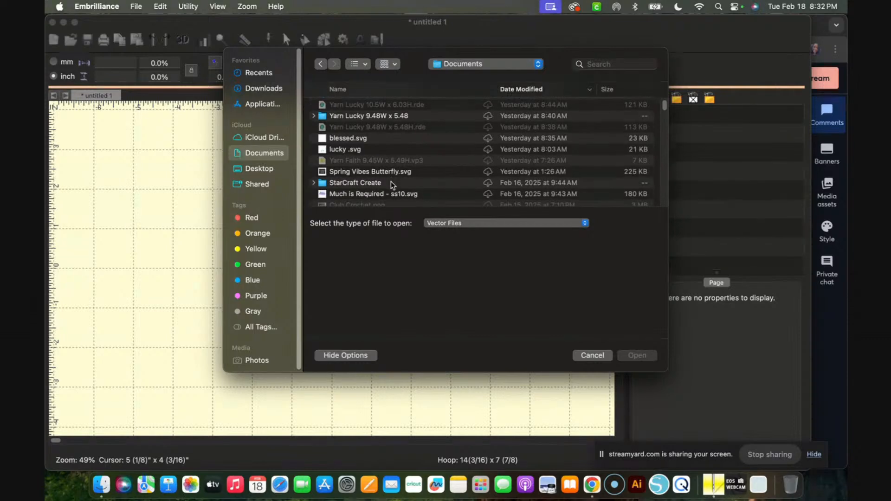
scroll(425, 170, up, 12)
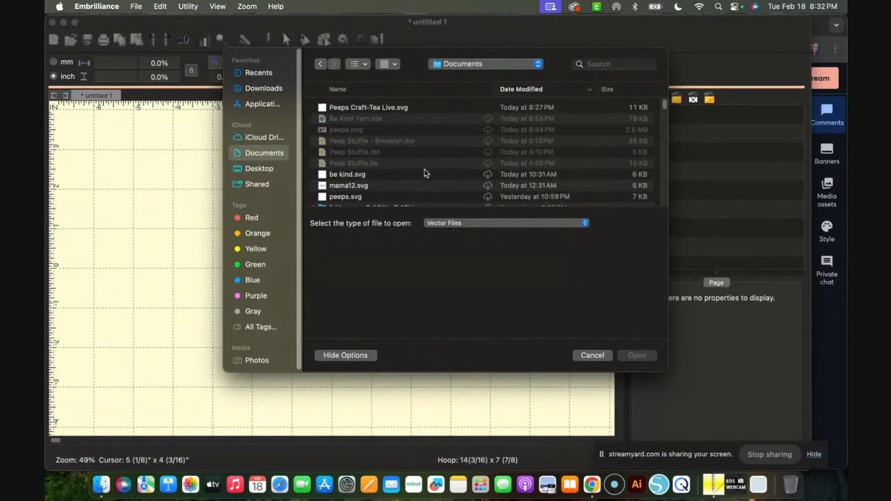
double_click(366, 106)
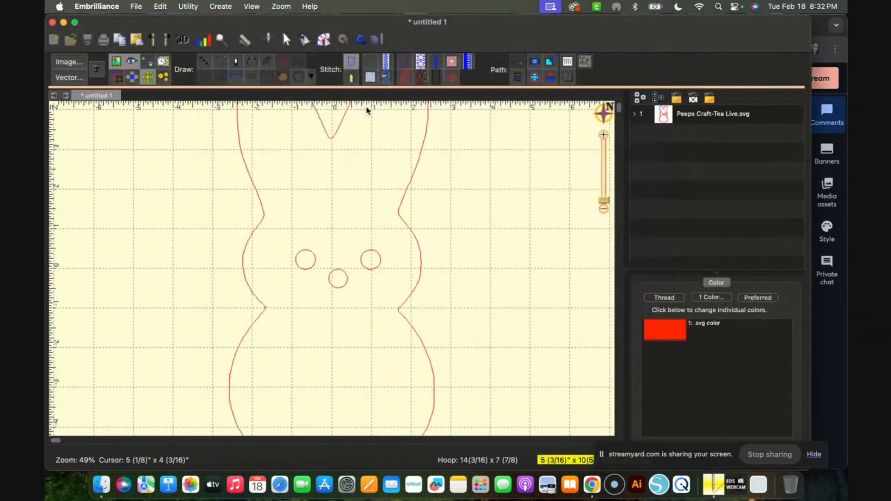
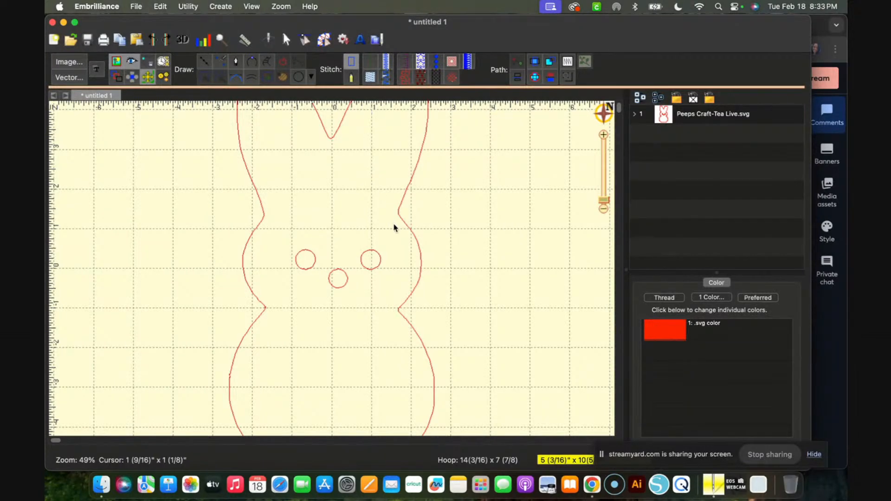
Select the bunny's body outline on the page to show its nodes and matching object entry
key(super+minus)
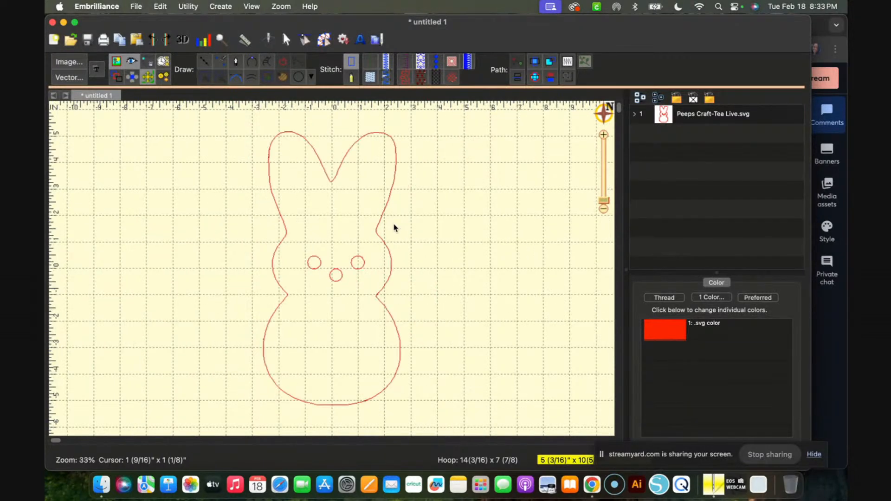
click(331, 181)
click(475, 191)
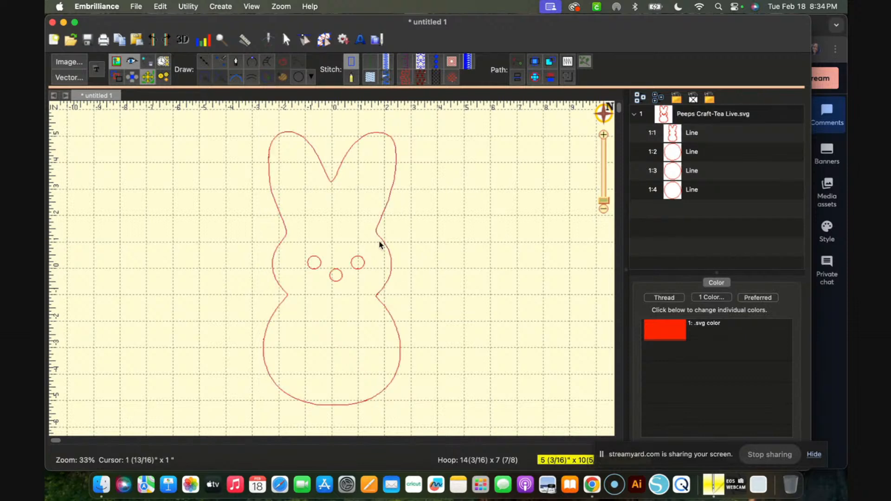
click(335, 182)
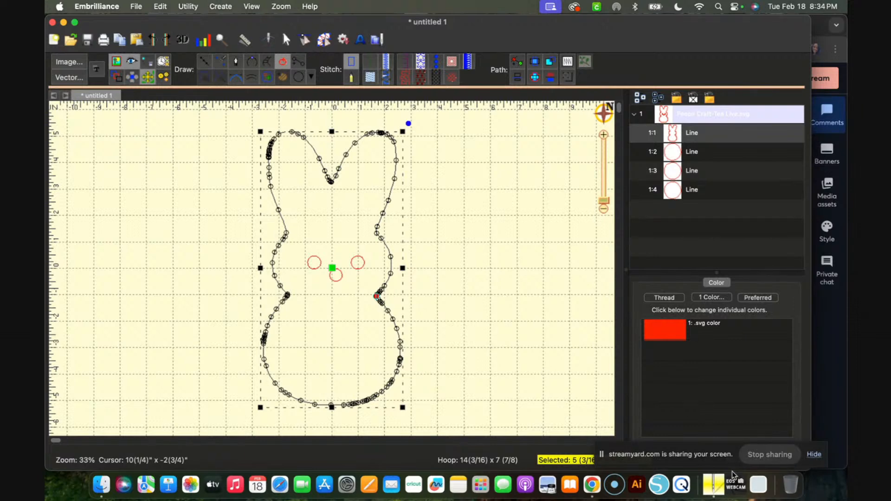
Hide the screen-sharing notice and switch back to Embrilliance
click(819, 459)
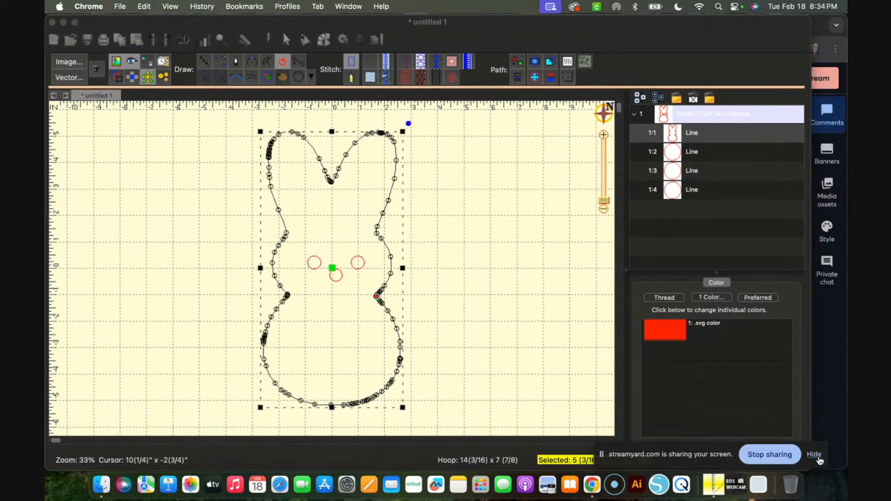
click(819, 459)
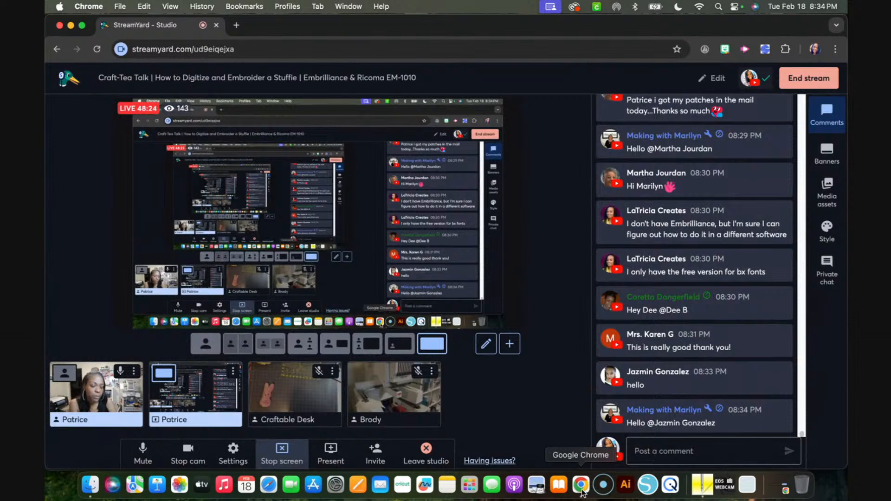
click(702, 491)
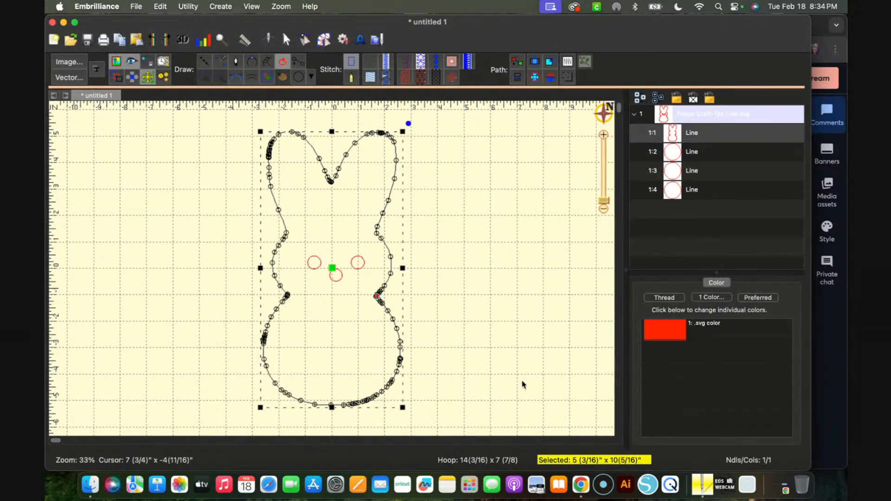
Select the body outline and the eye and nose circles one after another to examine them as separate objects
click(483, 320)
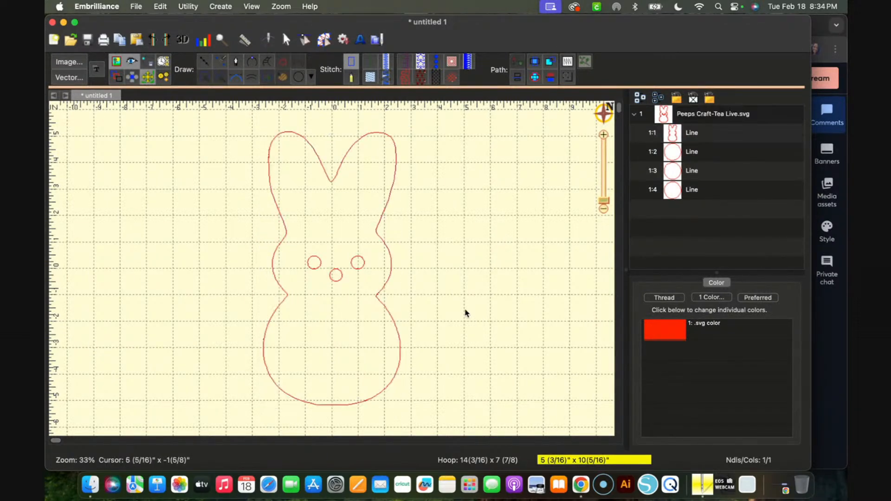
click(389, 279)
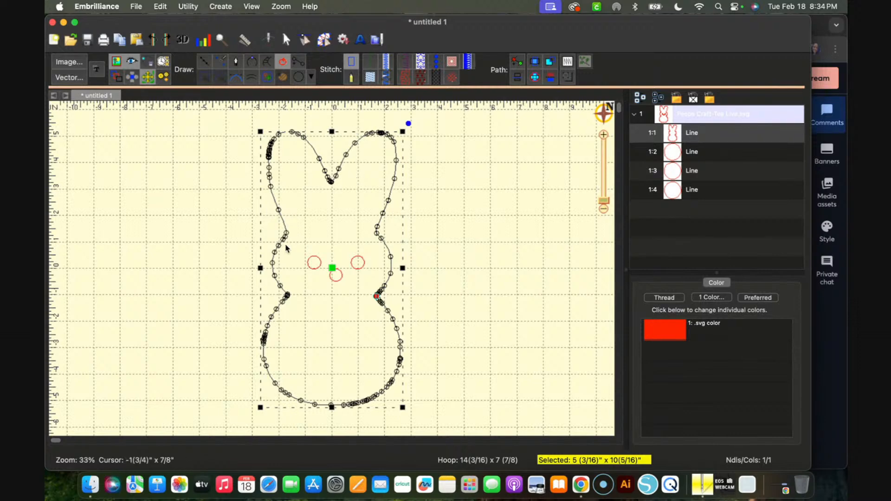
click(315, 263)
click(337, 274)
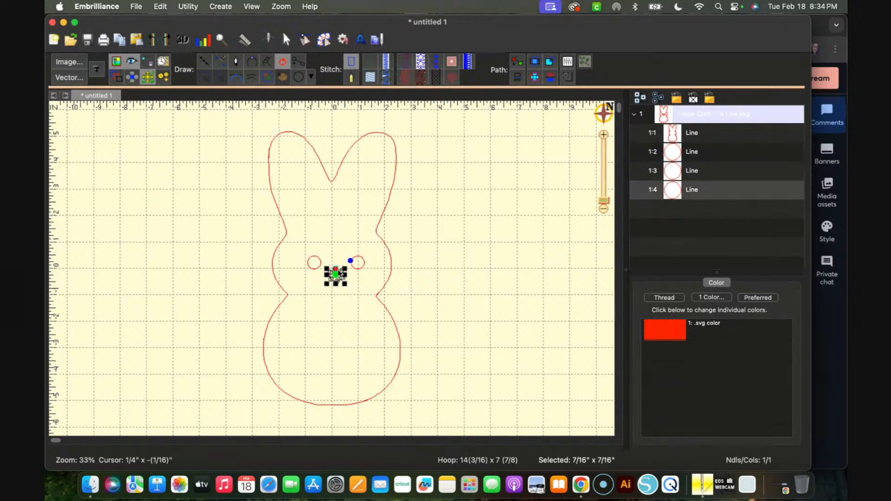
click(358, 257)
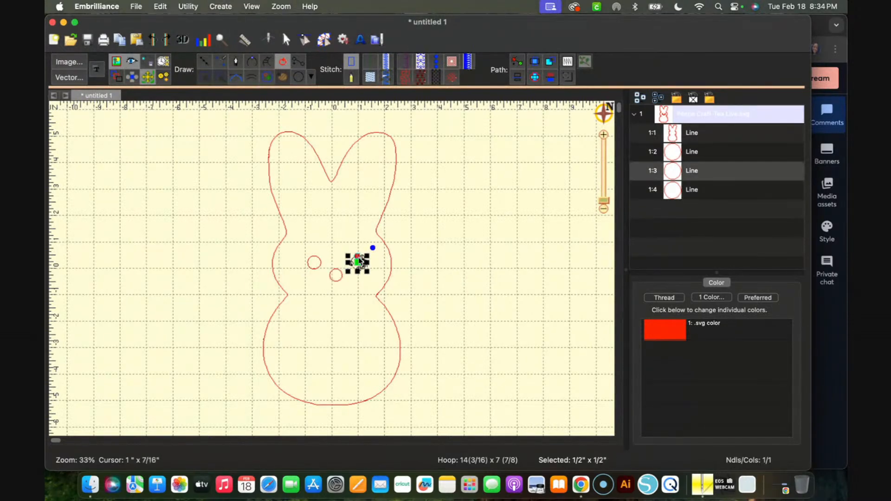
click(321, 268)
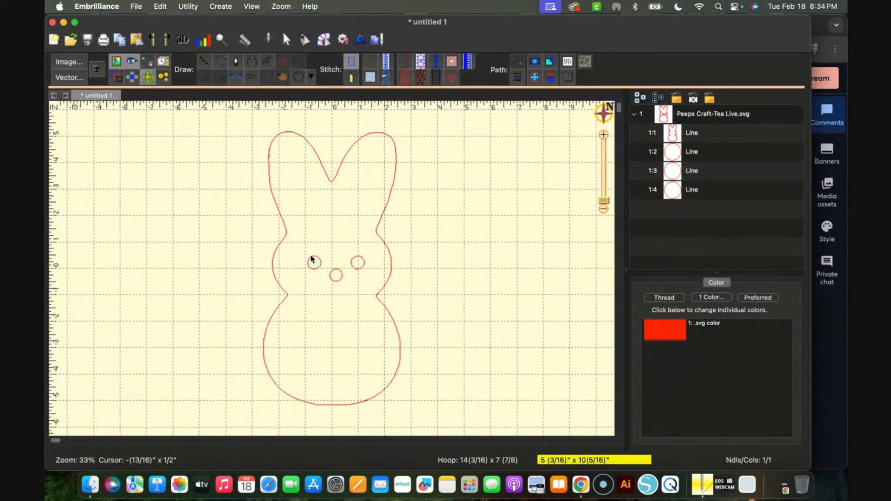
Select the three face circles together, view the Simthread Co Poly thread colors, and leave without choosing a color
click(692, 153)
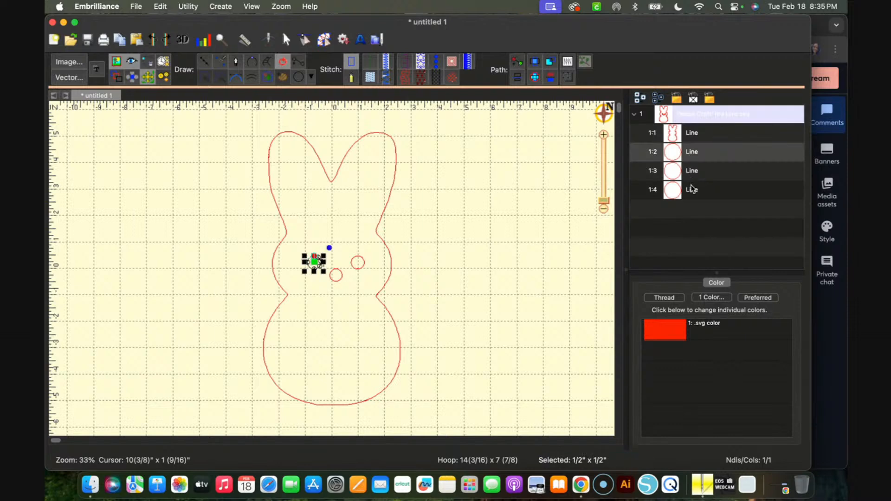
shift+click(691, 190)
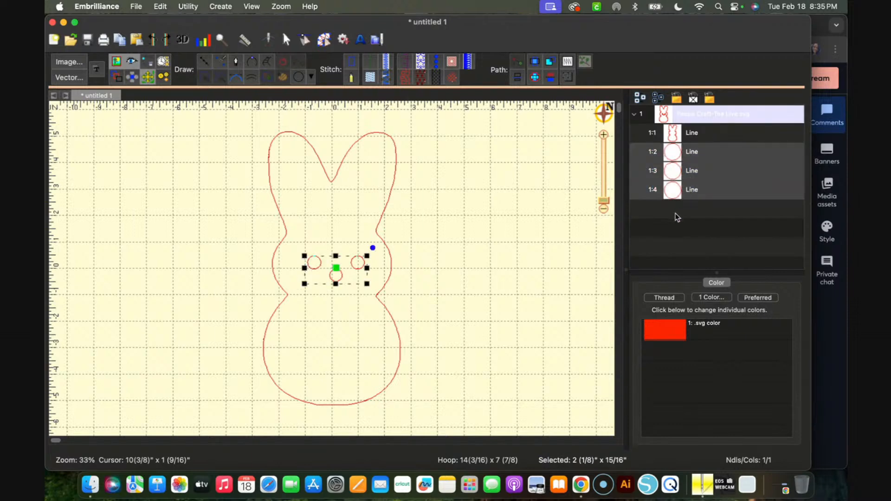
click(712, 298)
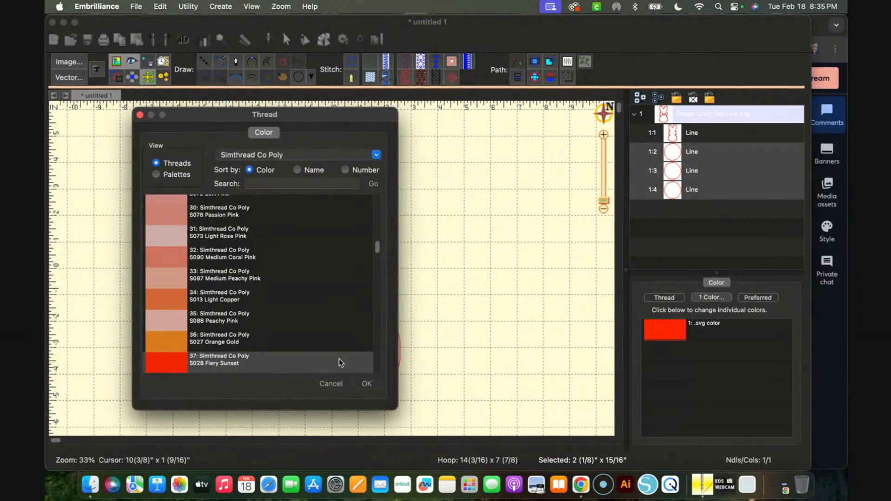
click(330, 384)
click(406, 215)
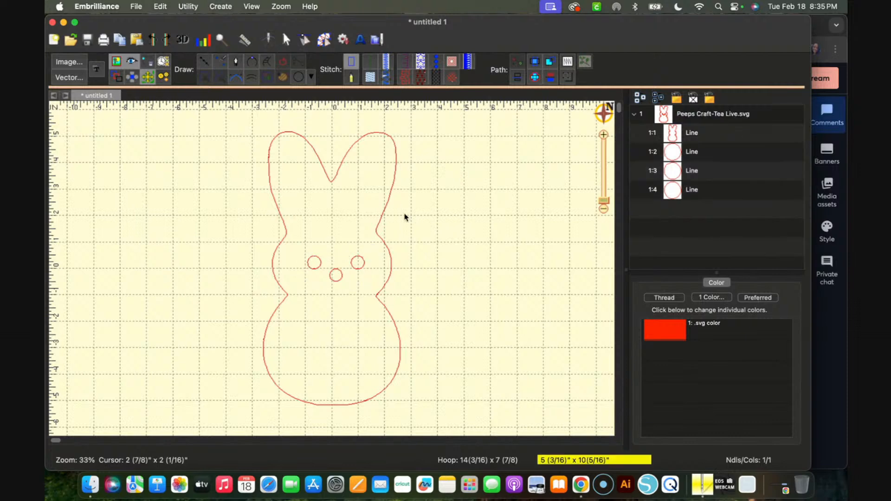
Convert the bunny's body outline into a Run stitch
click(380, 220)
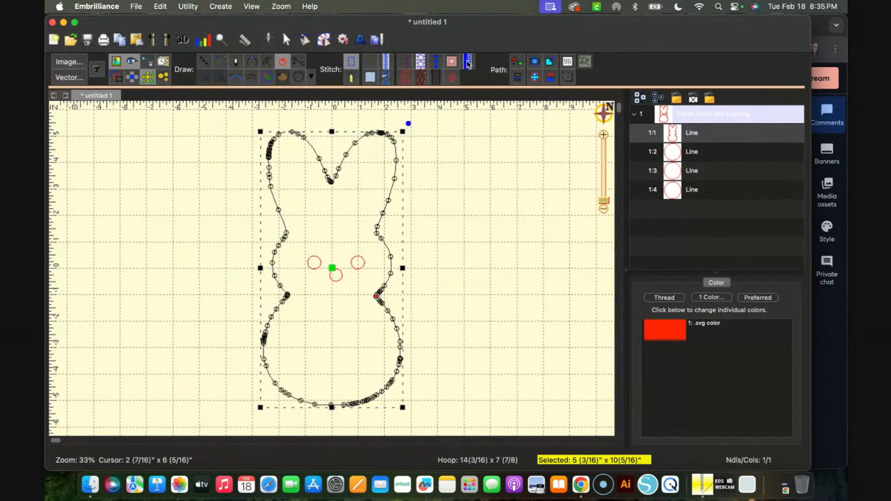
click(370, 61)
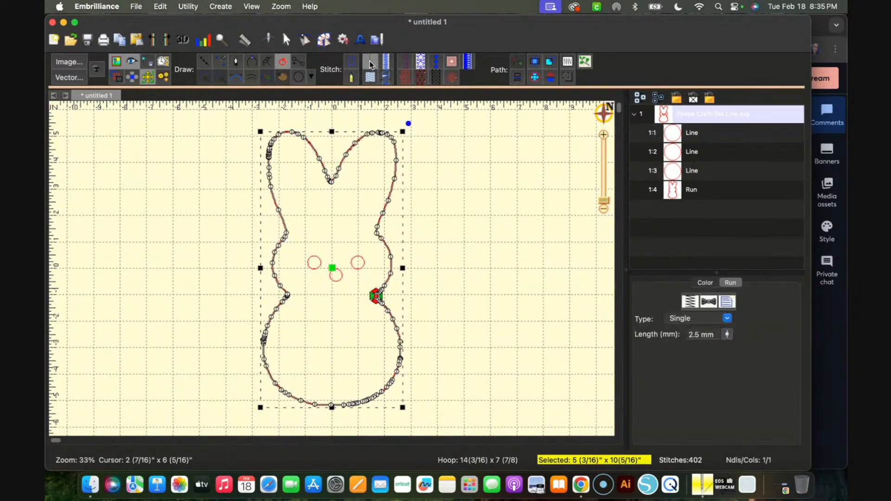
click(470, 224)
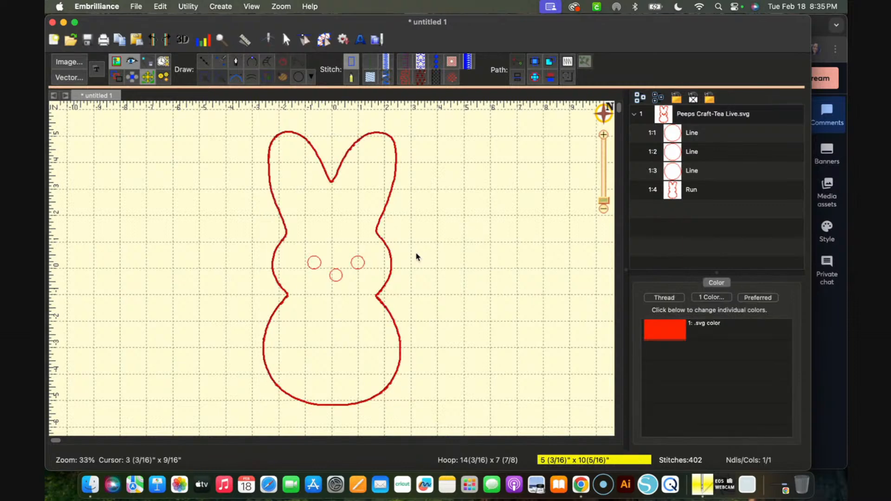
Play through the outline's stitching in the stitch simulator and return to Create mode
click(267, 42)
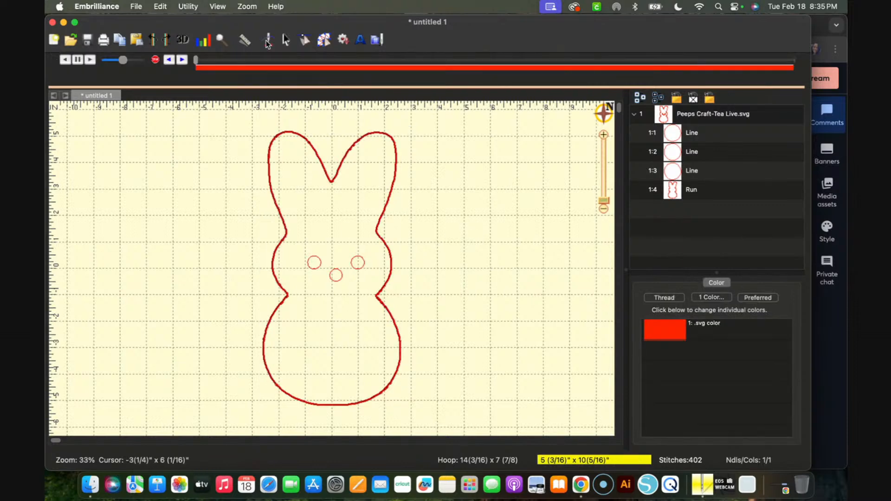
drag(197, 59, 778, 71)
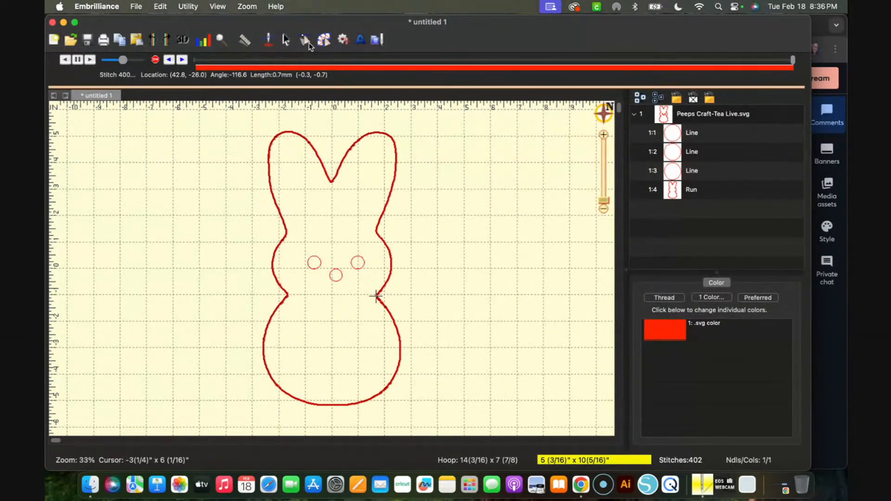
click(270, 40)
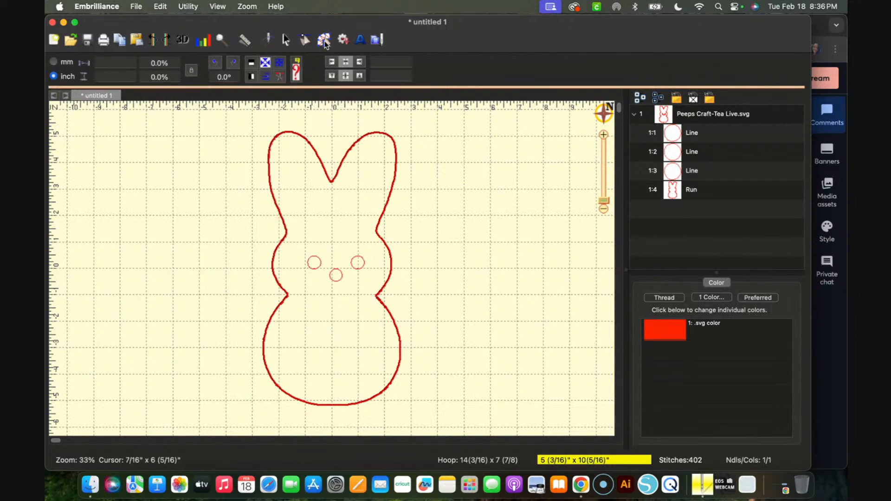
click(325, 41)
Try to move the outline's start and stop point at the neck, and undo the change
click(315, 153)
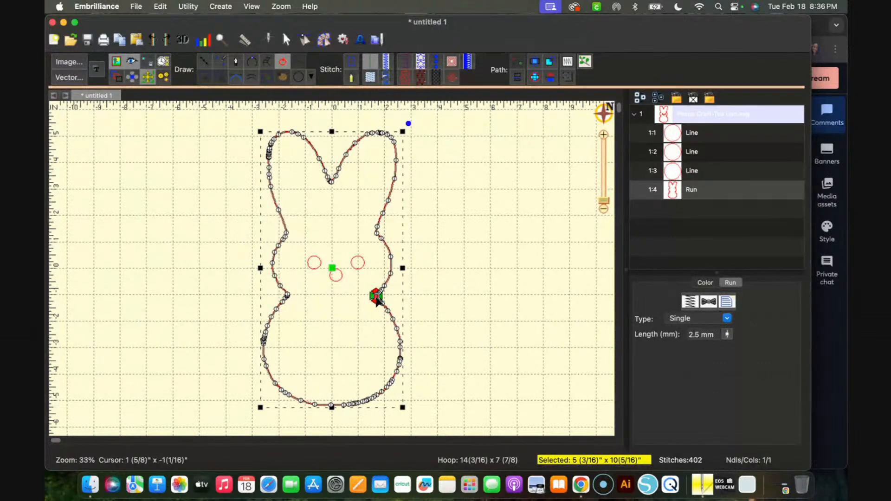
mouse_move(377, 300)
mouse_down()
mouse_move(377, 308)
mouse_move(379, 289)
mouse_up()
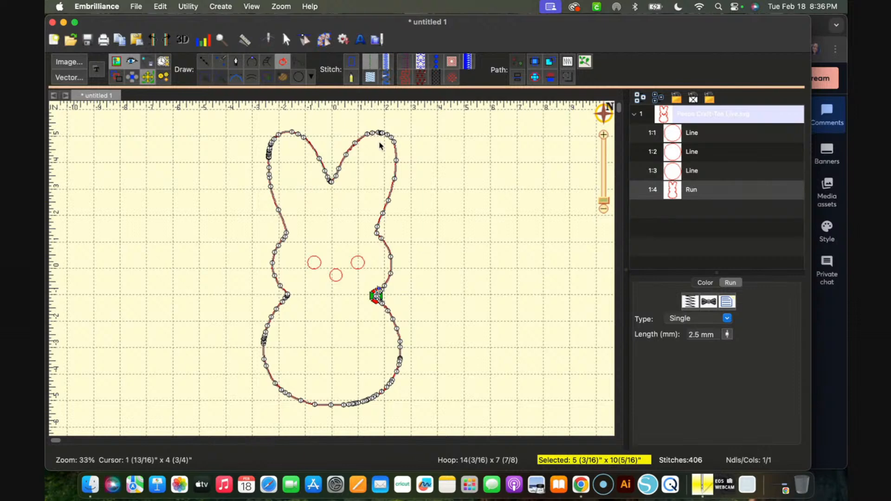
scroll(360, 213, up, 3)
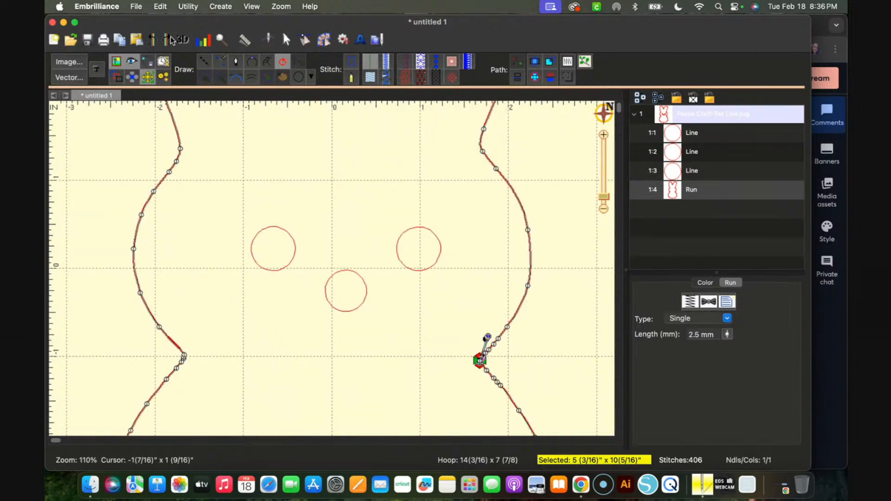
click(151, 36)
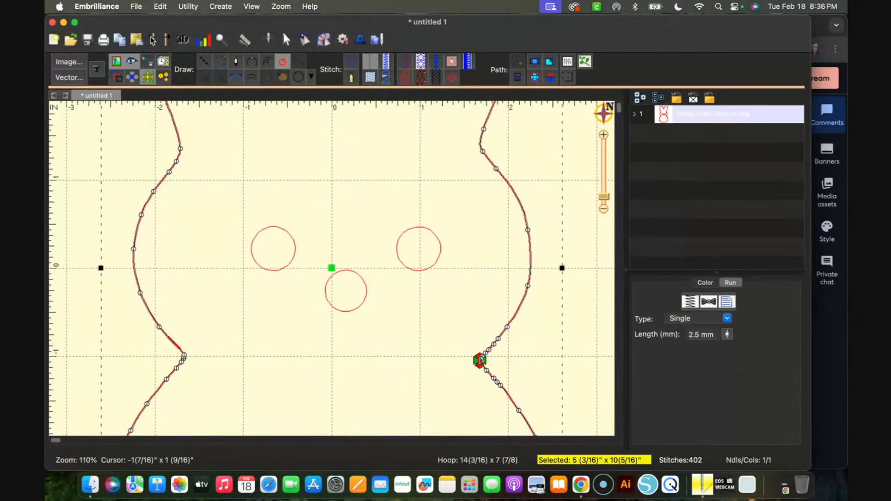
Nudge the bunny's stitched body outline upward in small increments, leaving the face circles in place
scroll(416, 239, up, 5)
scroll(416, 241, down, 3)
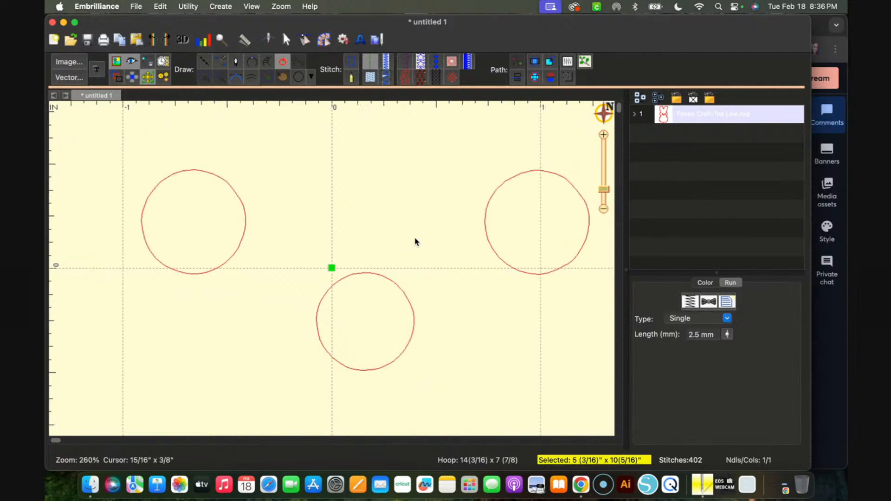
key(Up)
key(Up)
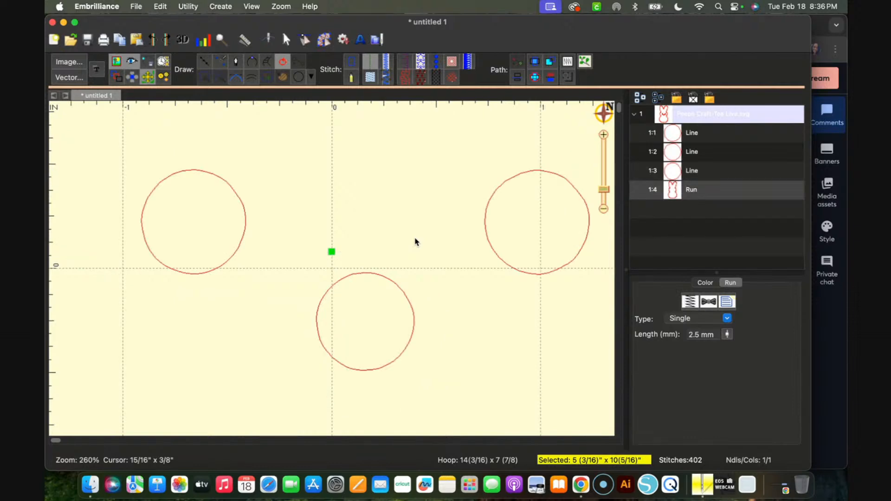
key(Up)
key(Up)
scroll(415, 242, down, 5)
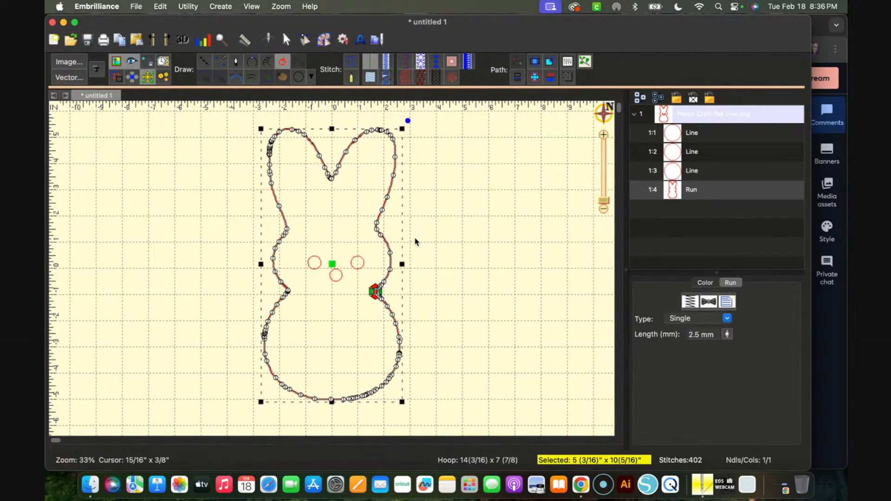
scroll(388, 311, up, 2)
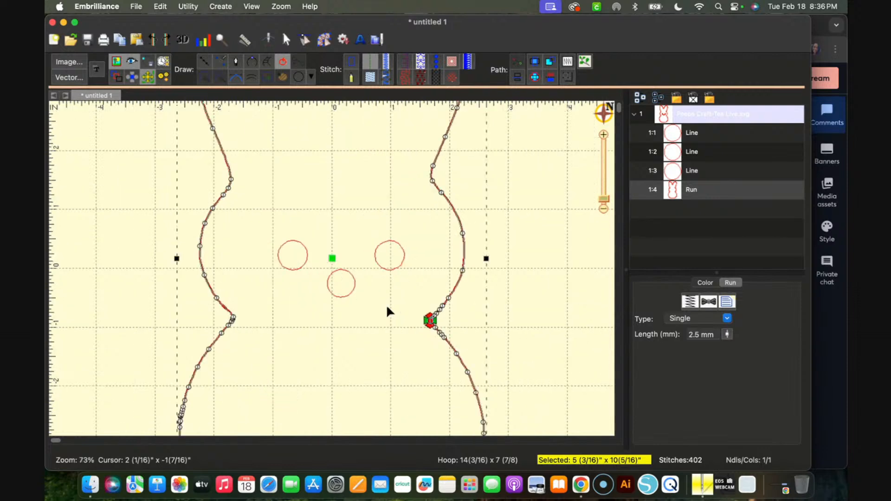
key(Up)
key(Up)
key(Up)
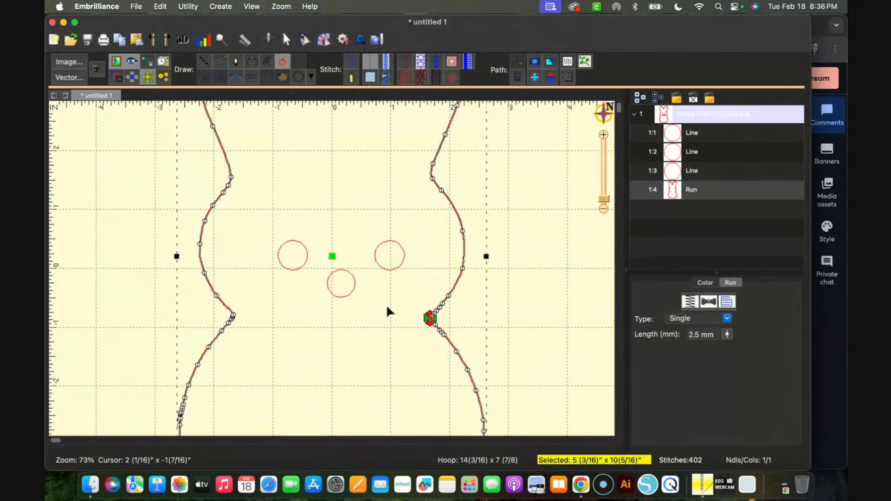
Undo the upward nudges of the outline and its conversion to a Run stitch
click(153, 41)
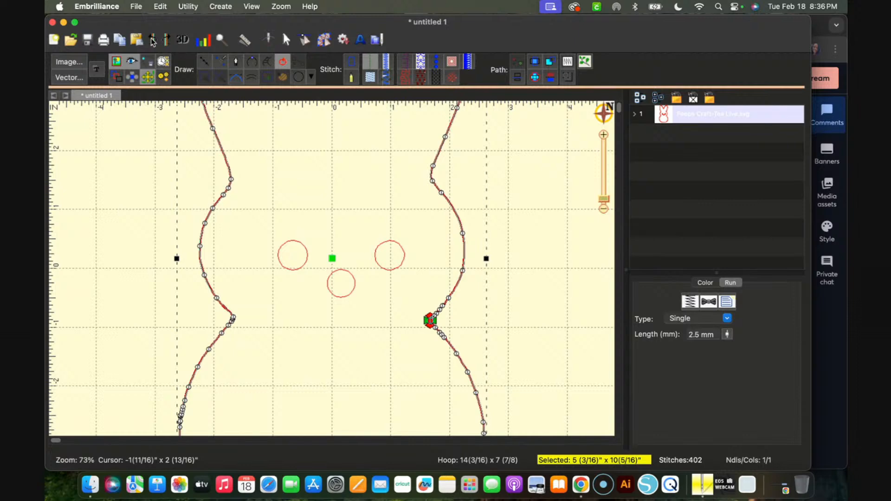
key(Down)
key(Down)
key(Down)
key(Down)
key(Down)
key(Down)
key(Down)
key(Down)
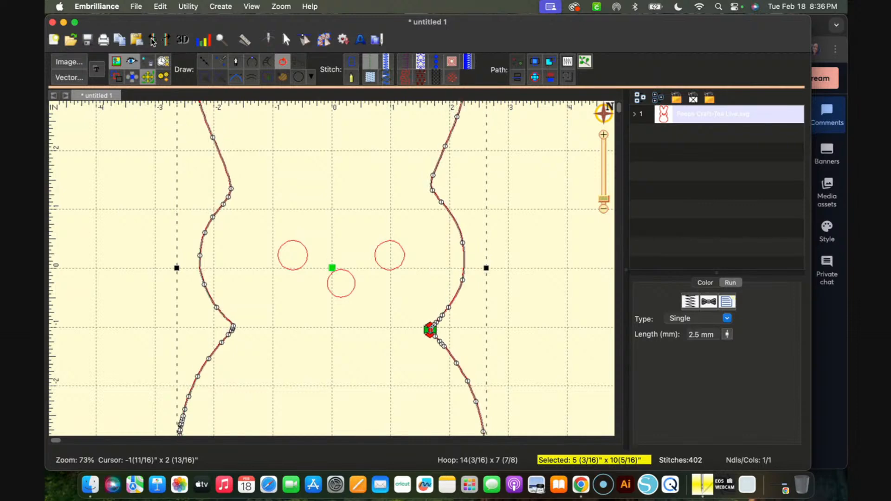
click(152, 41)
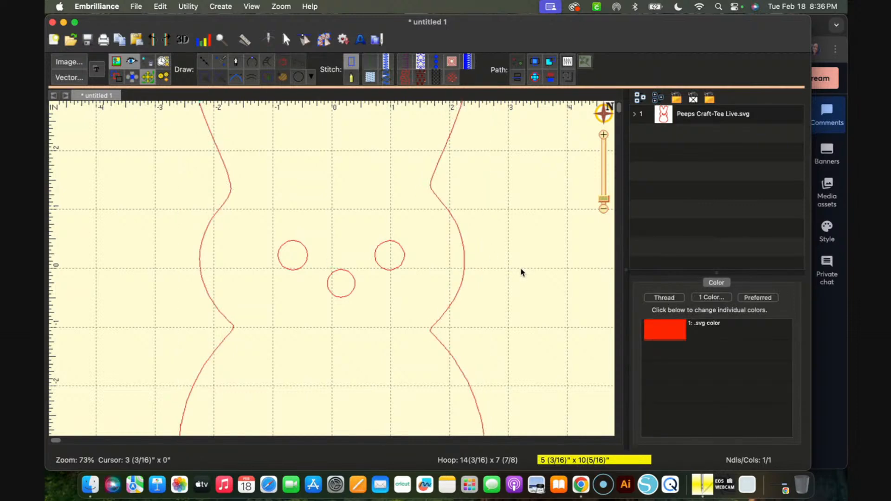
Convert all the lines of the Peeps Craft-Tea Live.svg design to Run stitches and deselect the design
scroll(521, 272, down, 5)
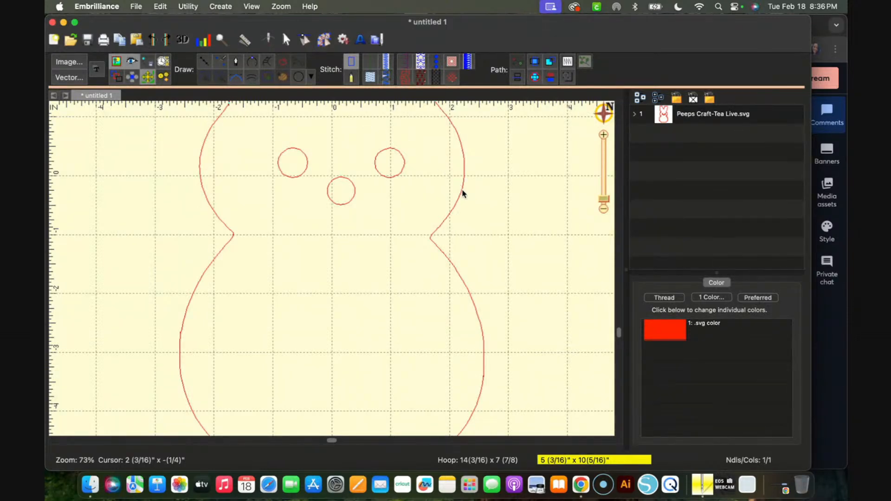
click(722, 119)
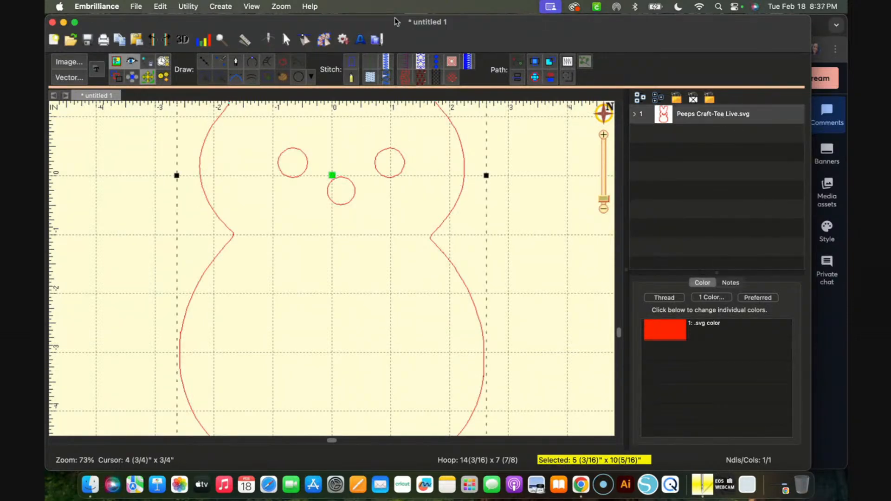
click(370, 61)
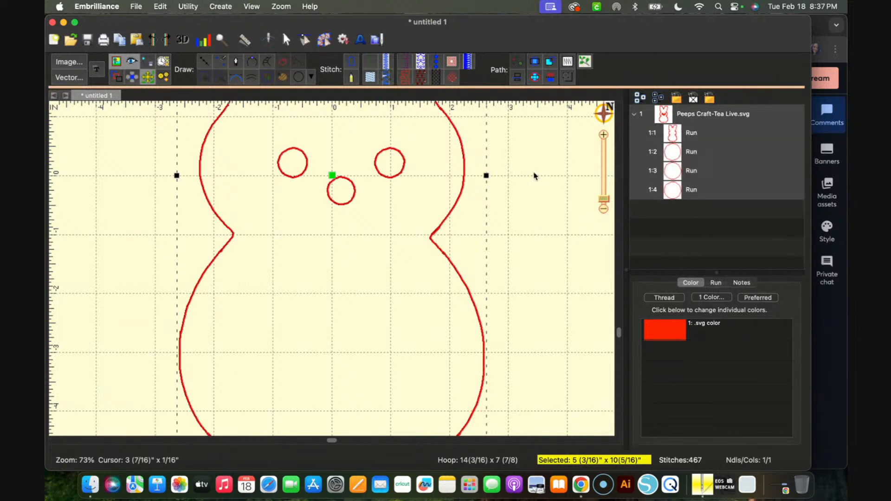
click(682, 206)
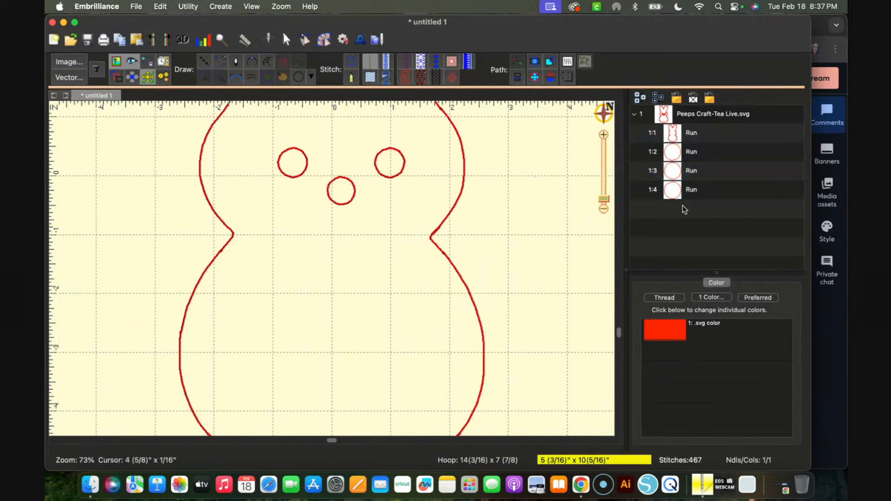
Examine the Run stitch paths of the first eye circle and the body outline, including the outline's start and stop point at the neck
click(681, 155)
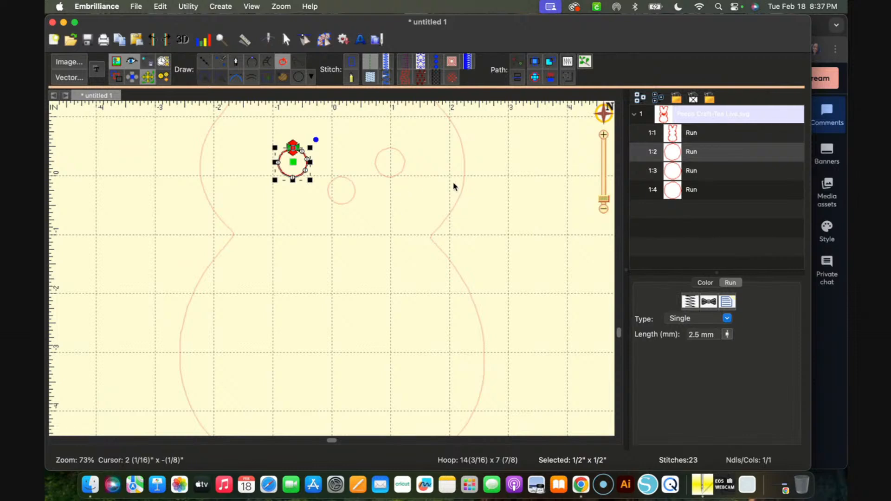
click(457, 206)
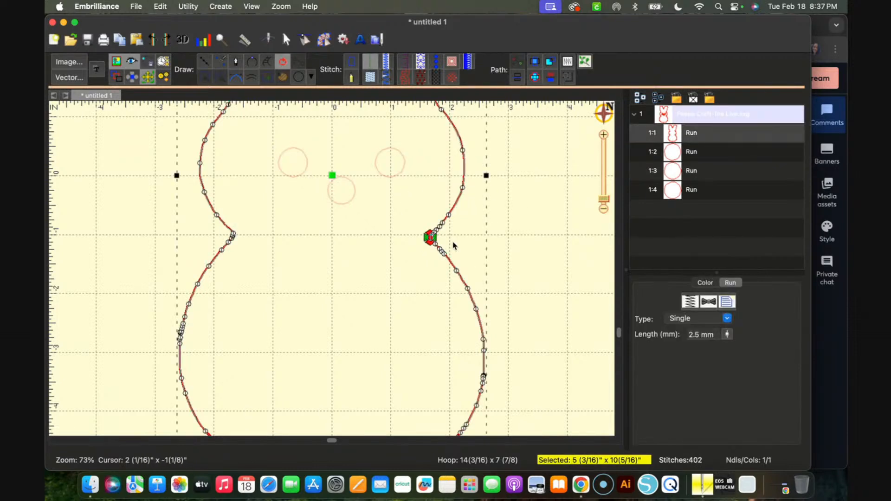
click(517, 251)
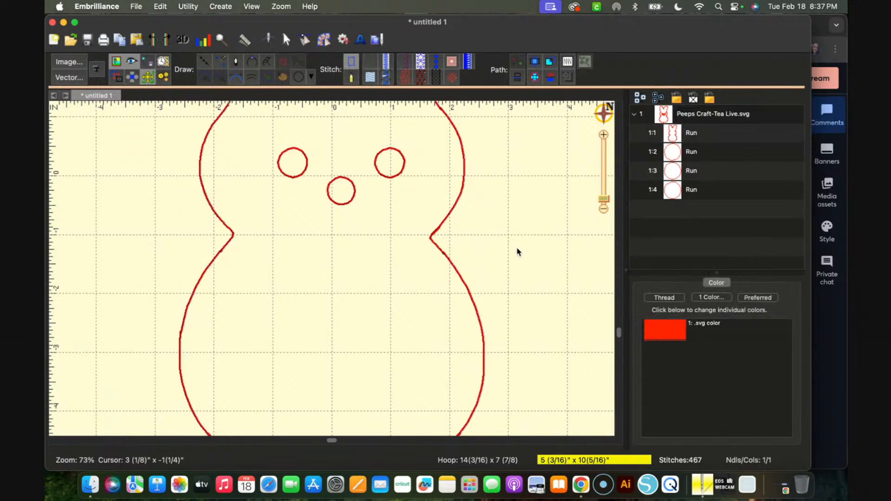
scroll(517, 250, up, 3)
scroll(517, 251, down, 5)
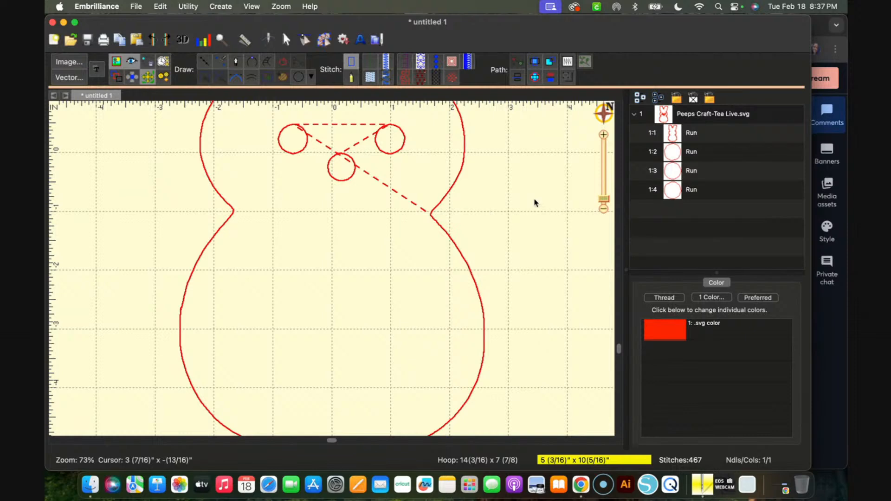
key(d)
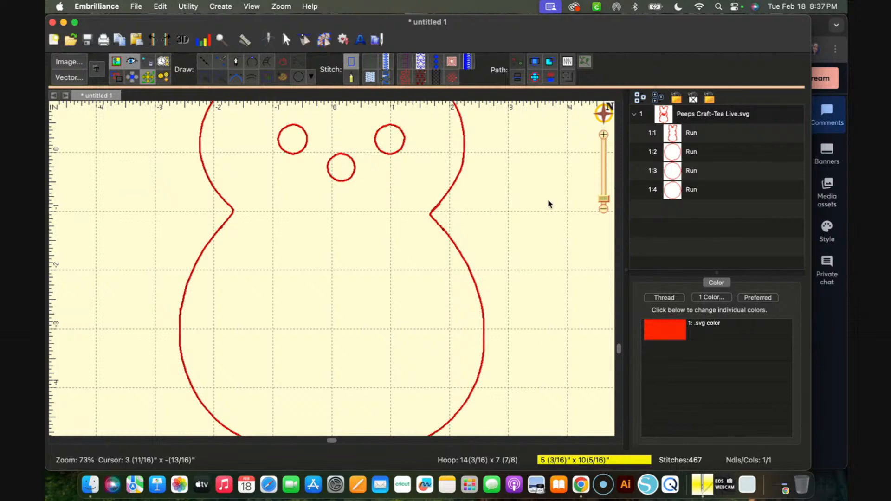
click(431, 217)
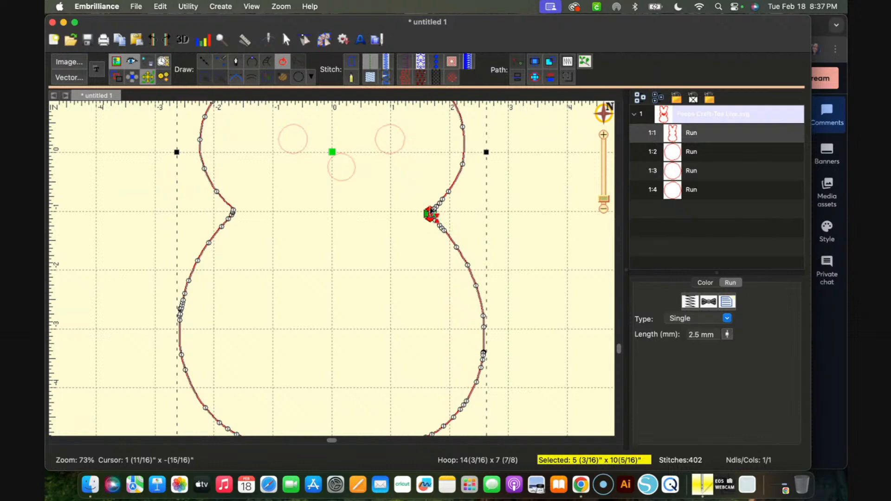
click(516, 203)
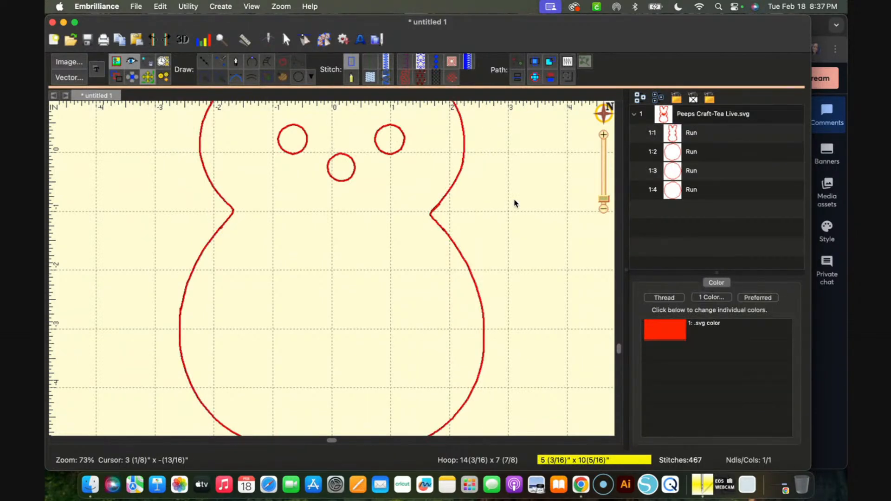
Move the bunny outline's start point from the right neck notch to the left neck notch, leaving its stop point in place
scroll(515, 204, up, 10)
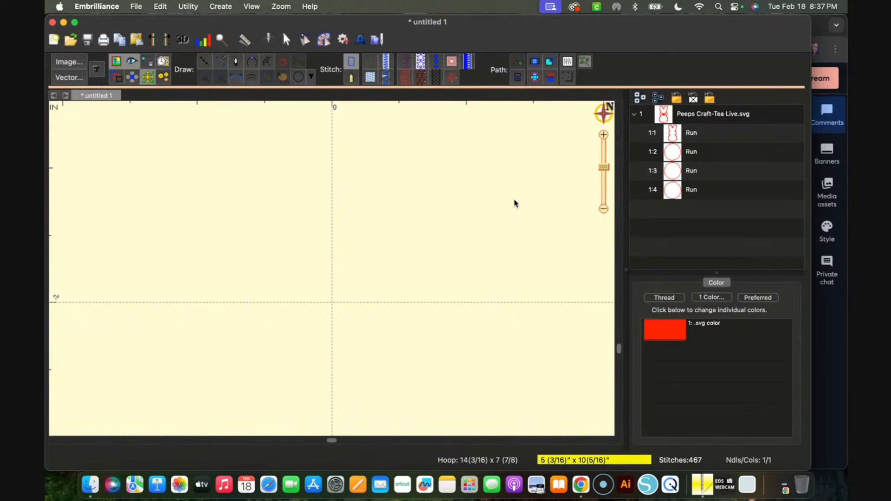
scroll(515, 203, down, 2)
scroll(514, 204, down, 3)
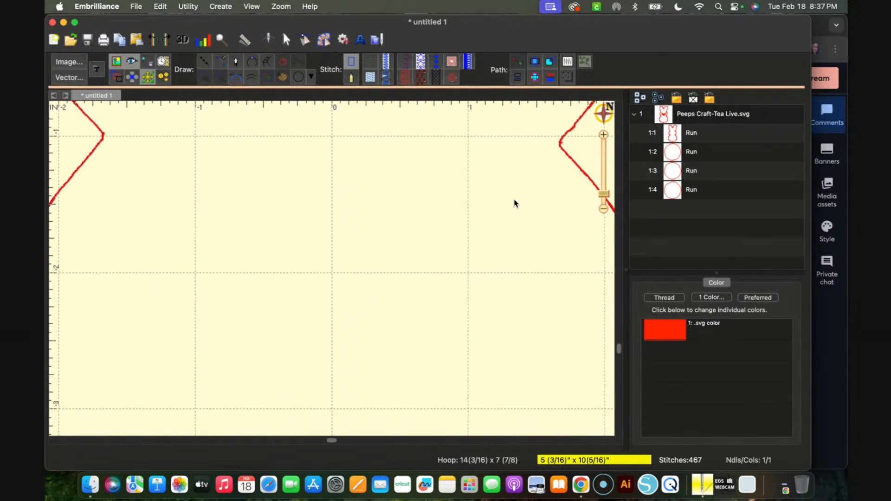
click(580, 167)
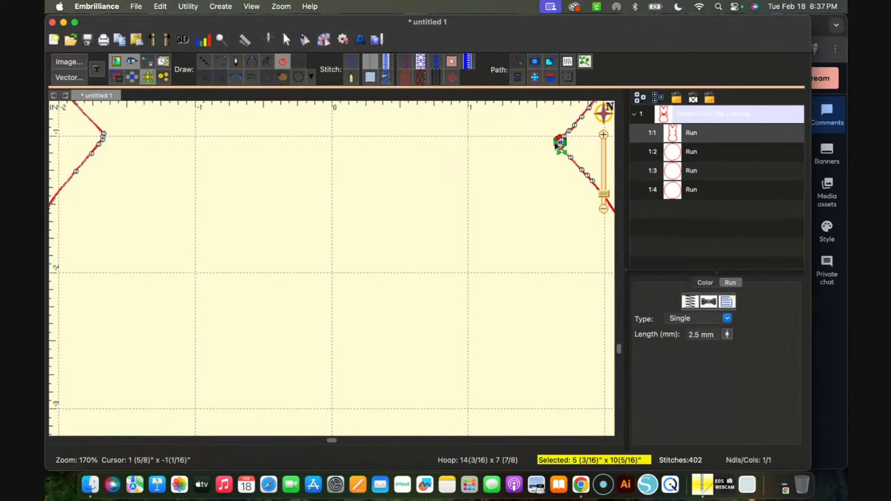
mouse_move(557, 144)
mouse_down()
mouse_move(463, 163)
mouse_move(187, 135)
mouse_up()
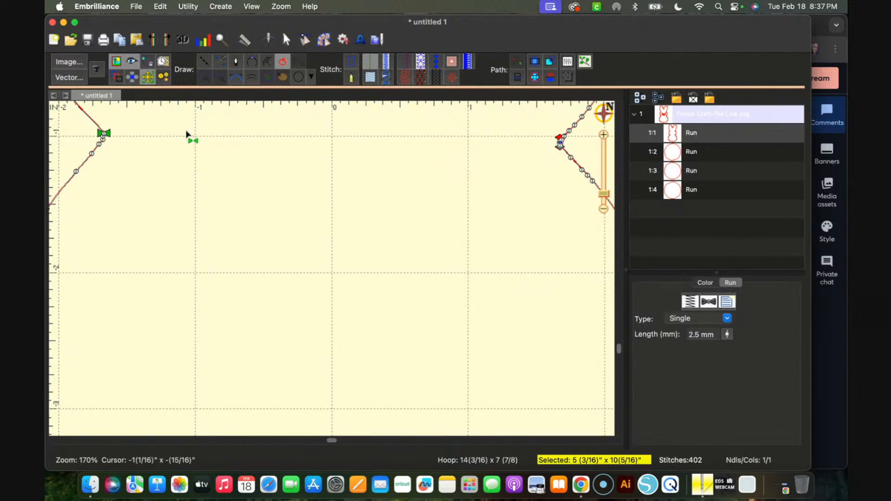
drag(187, 135, 186, 133)
scroll(187, 133, down, 5)
scroll(187, 133, down, 5)
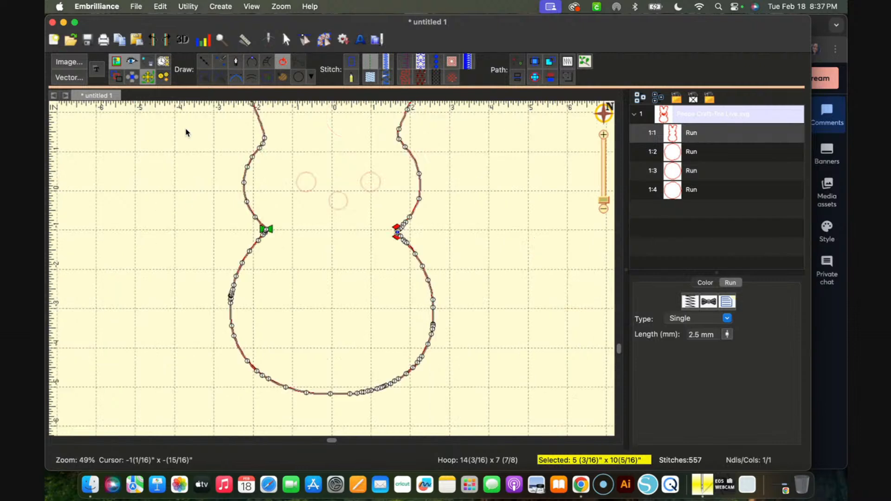
Scrub through the design in the stitch simulator to check the stitching order of the outline and the two eyes
click(268, 42)
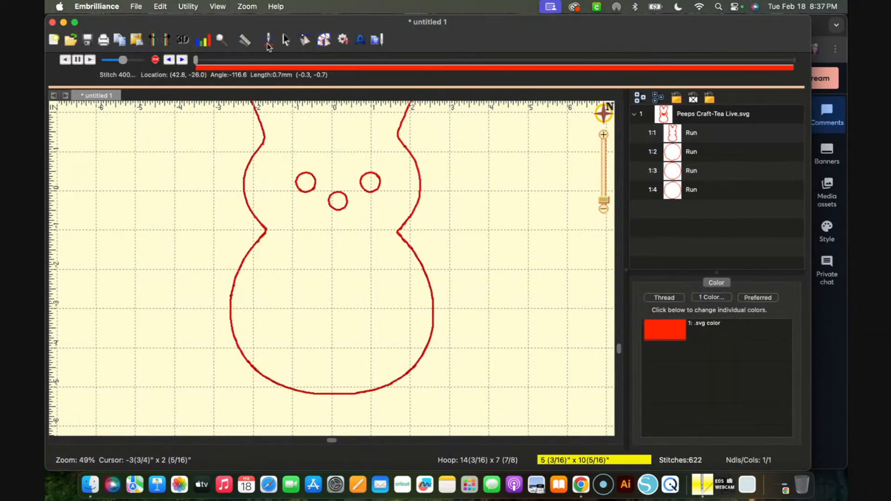
drag(196, 62, 268, 70)
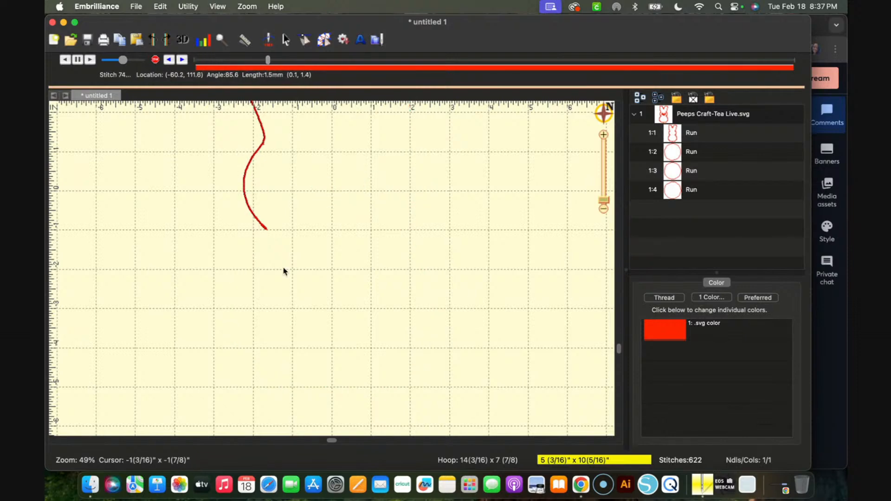
scroll(284, 272, down, 5)
scroll(284, 272, up, 3)
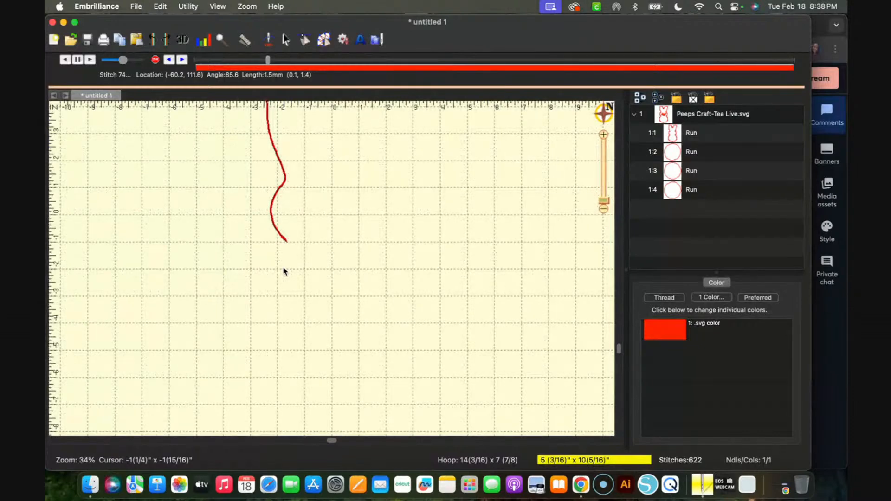
scroll(284, 271, down, 2)
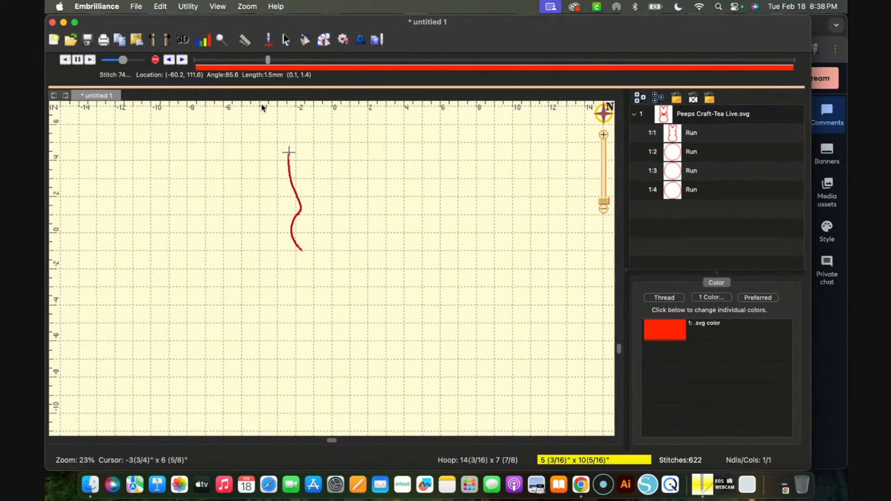
mouse_move(268, 64)
mouse_down()
mouse_move(468, 119)
mouse_move(603, 123)
mouse_move(617, 135)
mouse_move(773, 120)
mouse_up()
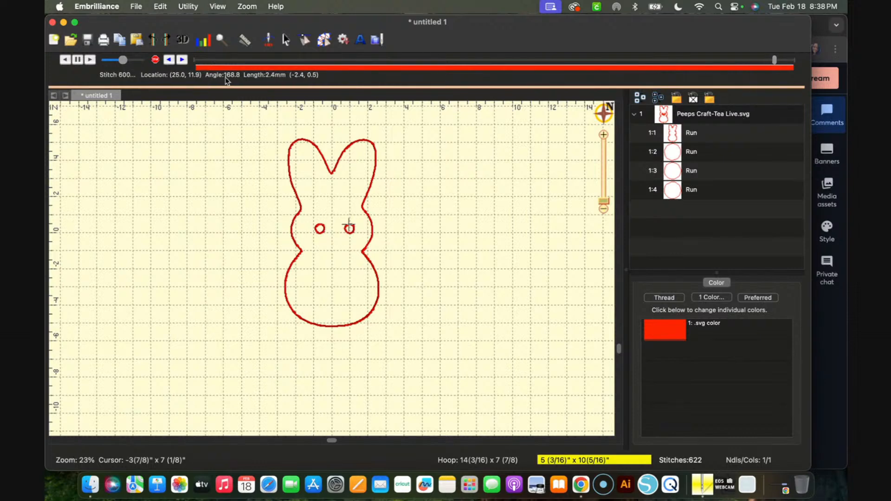
Undo the relocation of the outline's start point and deselect the design
click(154, 41)
click(154, 41)
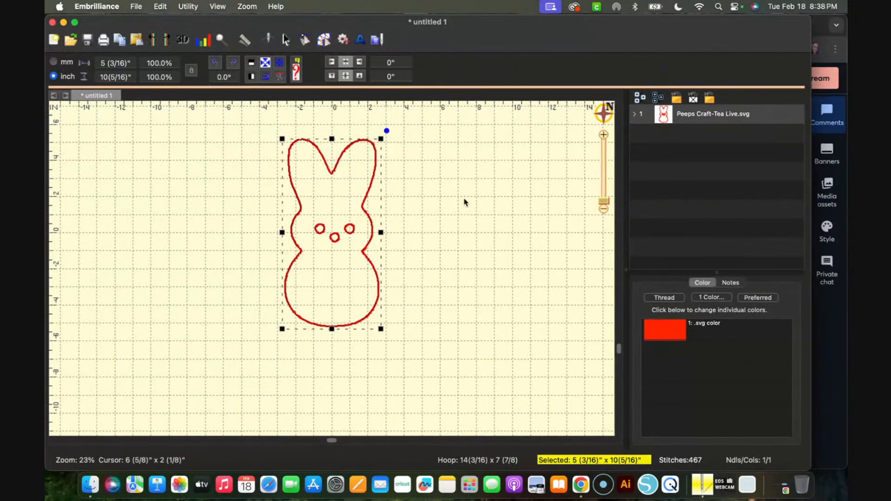
scroll(478, 207, down, 2)
scroll(478, 207, up, 3)
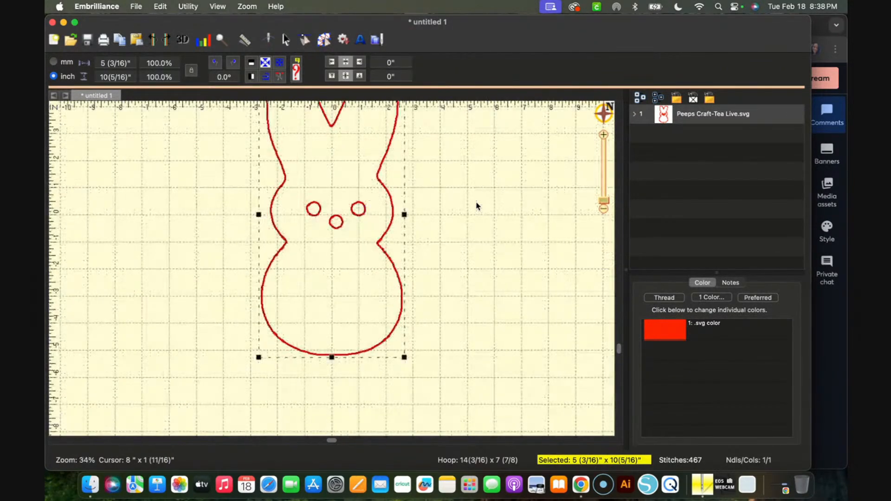
scroll(478, 207, up, 4)
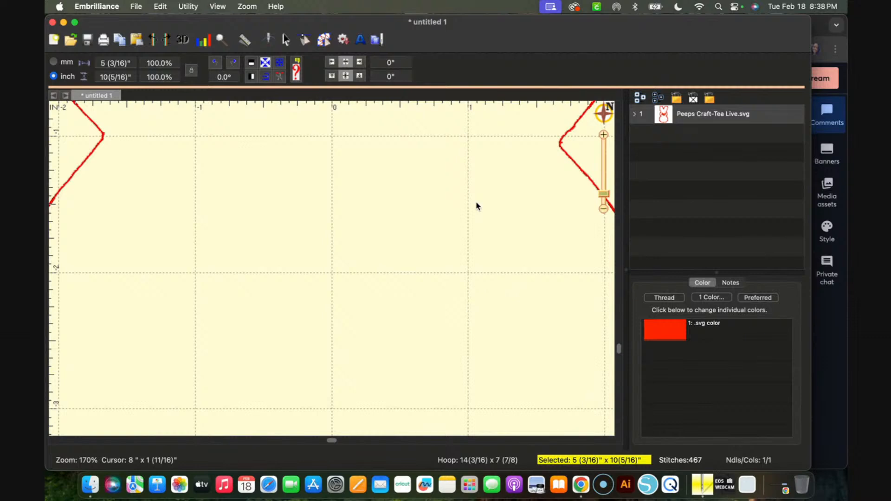
scroll(477, 206, down, 1)
scroll(477, 206, down, 1)
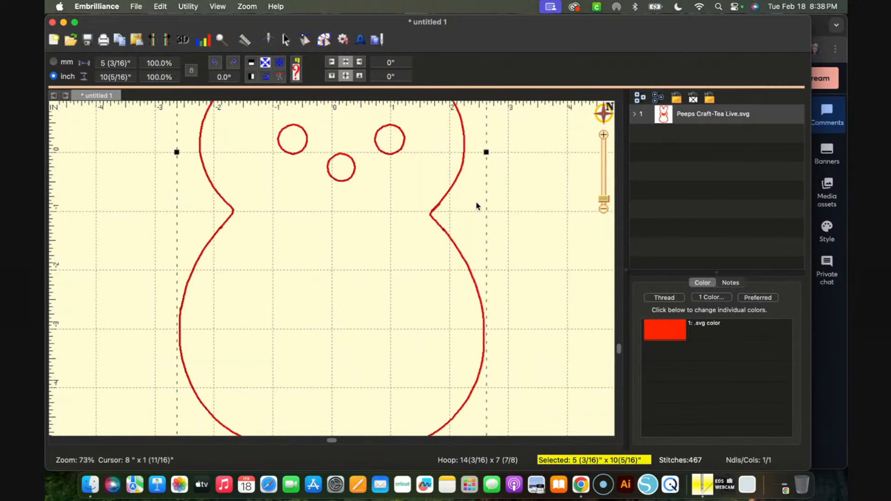
scroll(477, 206, down, 1)
click(495, 213)
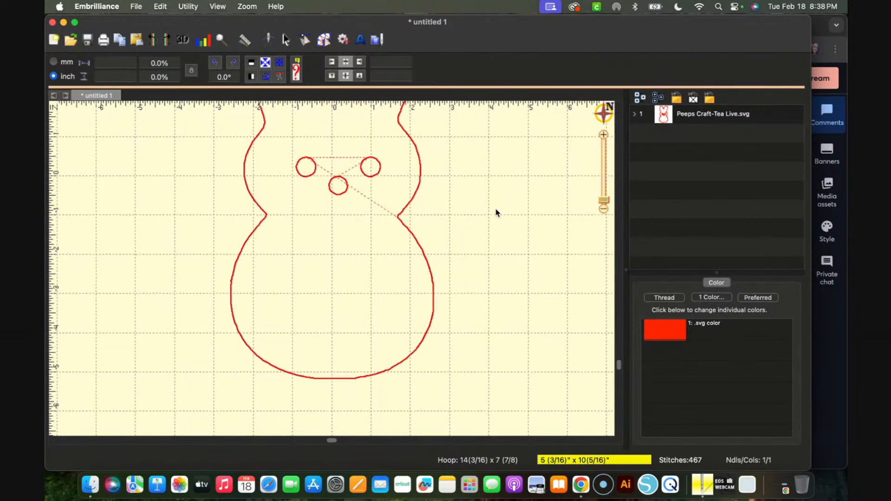
Select the three face circles within the design and convert them from Run to Fill stitches in Create mode
scroll(496, 213, up, 5)
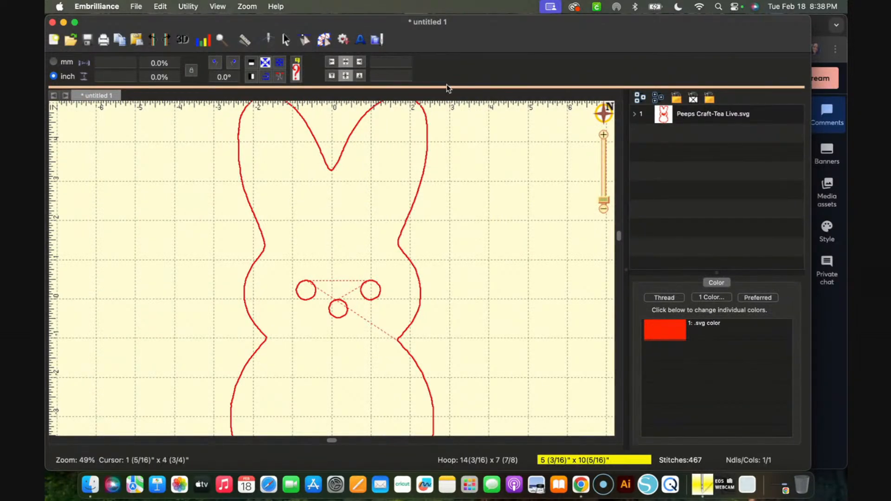
click(635, 115)
click(691, 154)
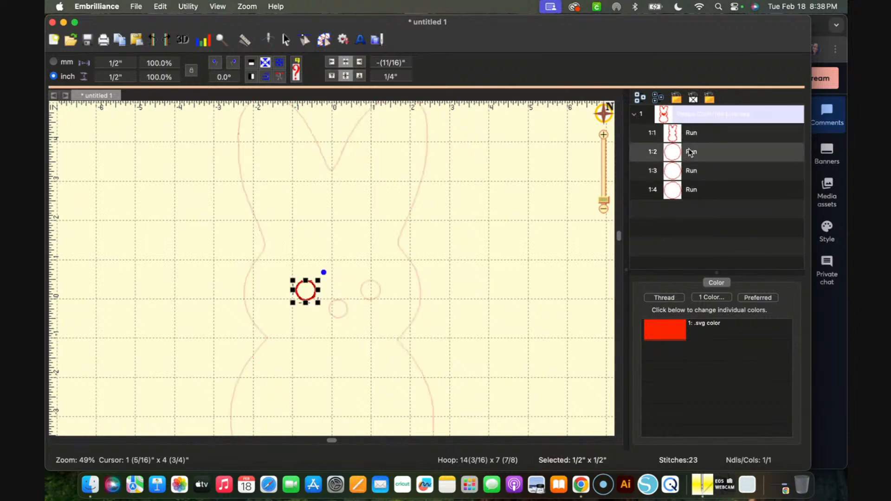
right_click(703, 115)
click(700, 117)
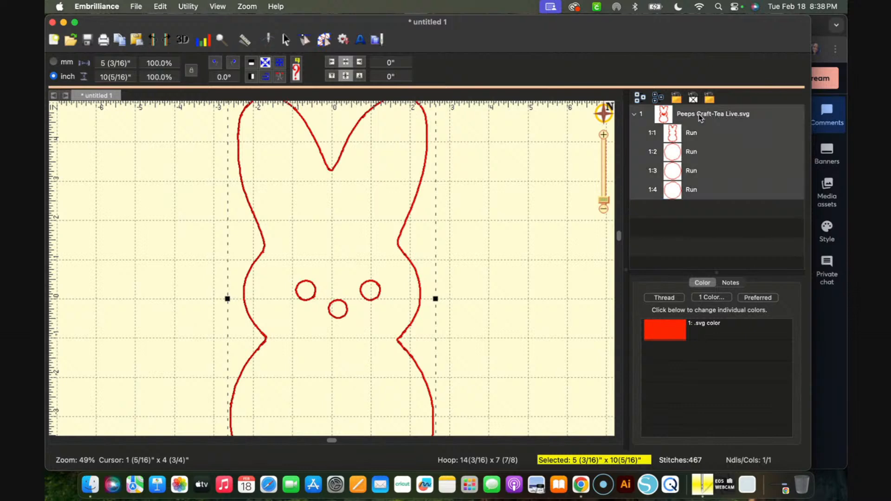
click(690, 193)
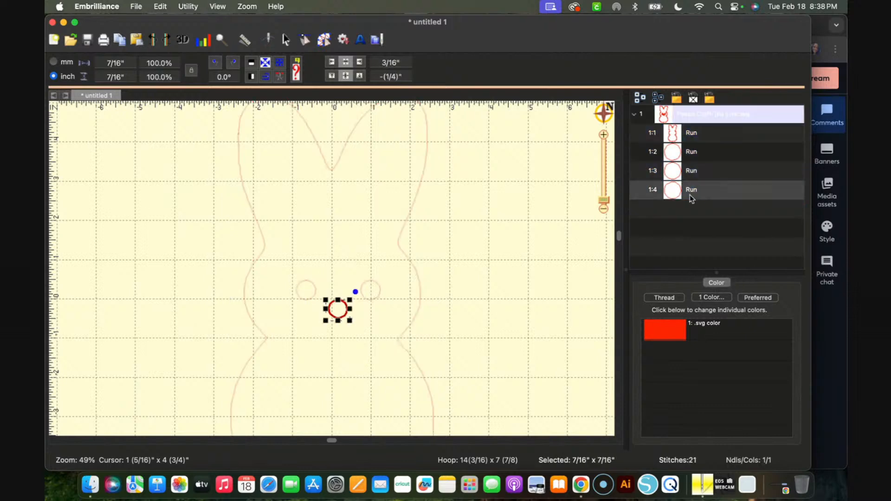
shift+click(683, 169)
shift+click(682, 151)
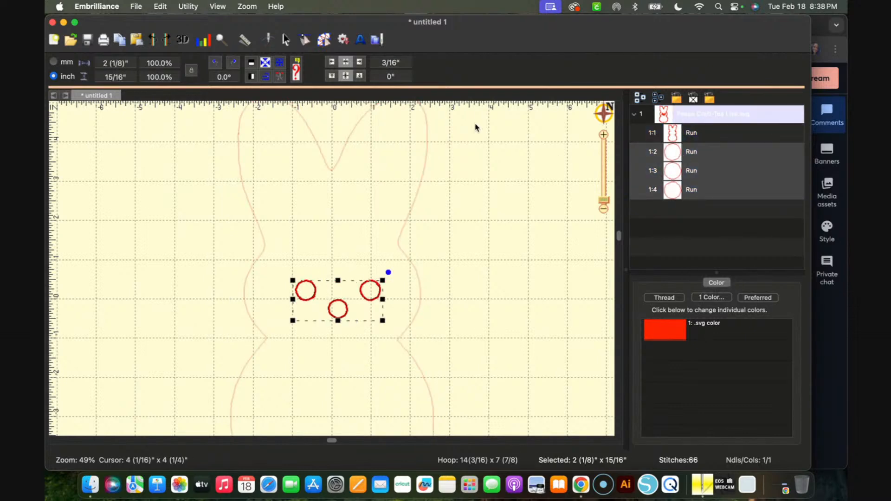
click(325, 41)
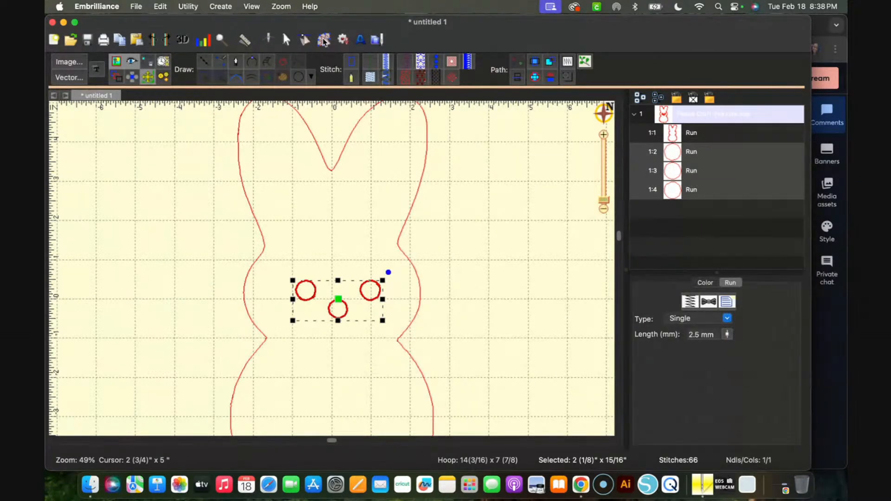
click(371, 78)
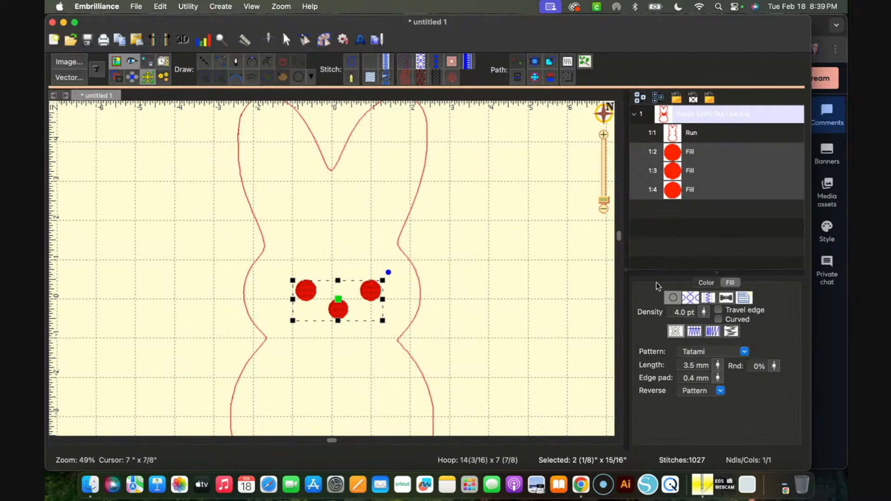
Recolor the three face circles to Simthread Co Poly thread S017 Coconut Shell
click(707, 284)
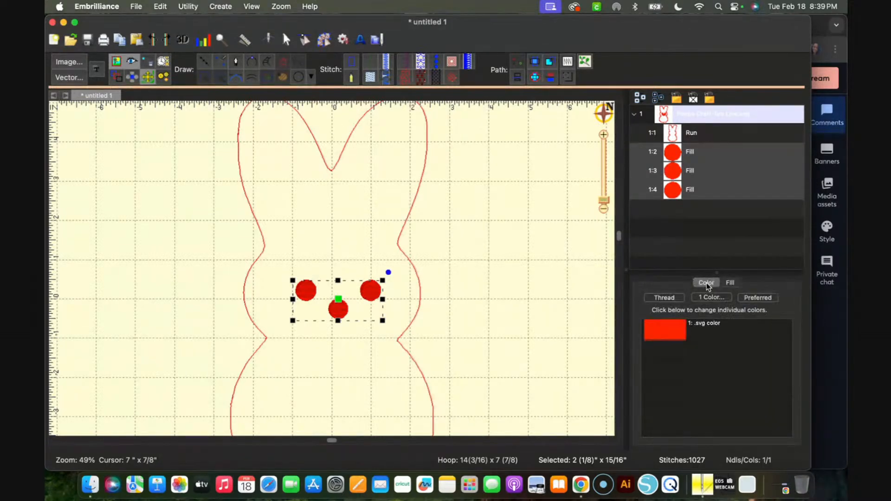
click(689, 323)
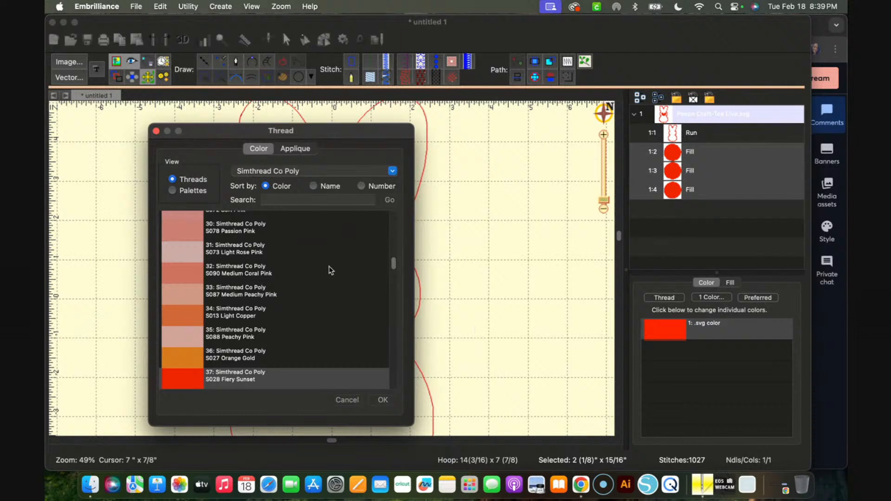
scroll(327, 265, down, 3)
scroll(327, 264, down, 5)
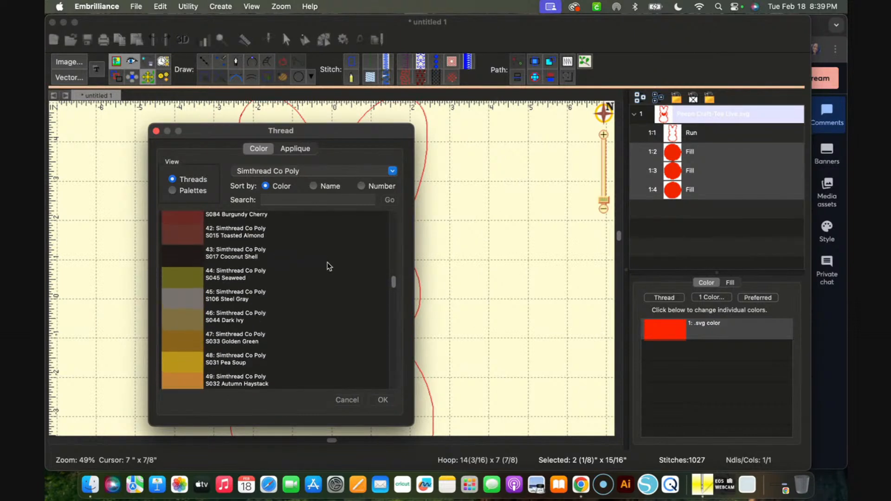
scroll(323, 269, down, 20)
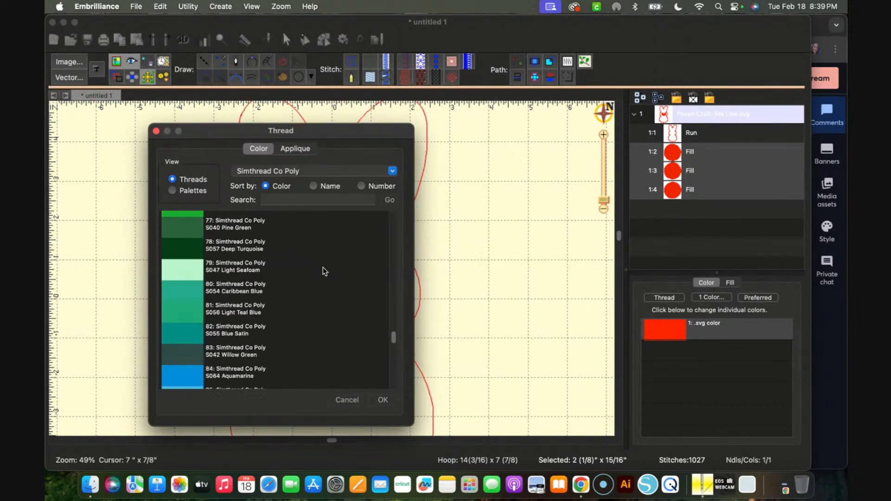
scroll(322, 267, down, 5)
scroll(322, 268, up, 15)
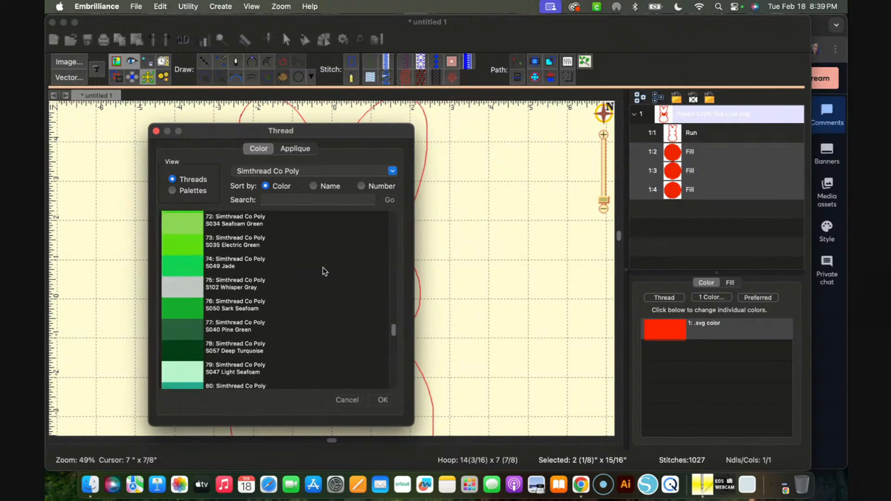
scroll(323, 267, up, 15)
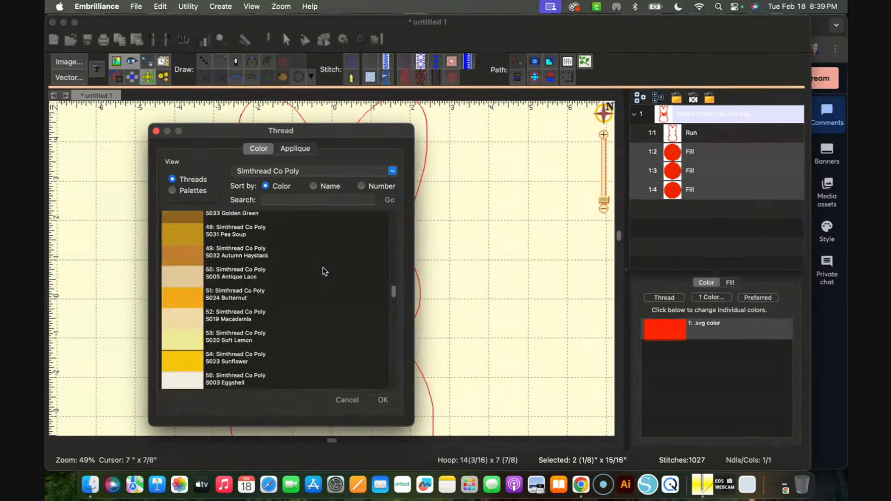
scroll(322, 267, up, 3)
click(180, 353)
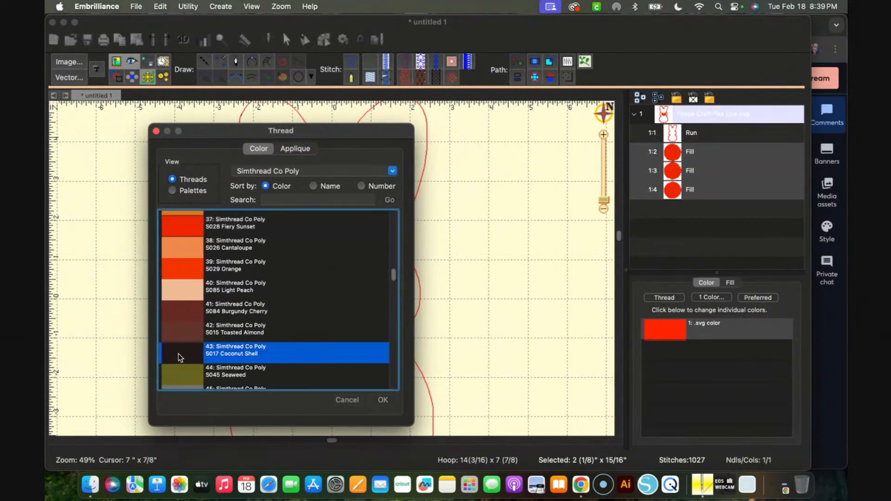
click(384, 400)
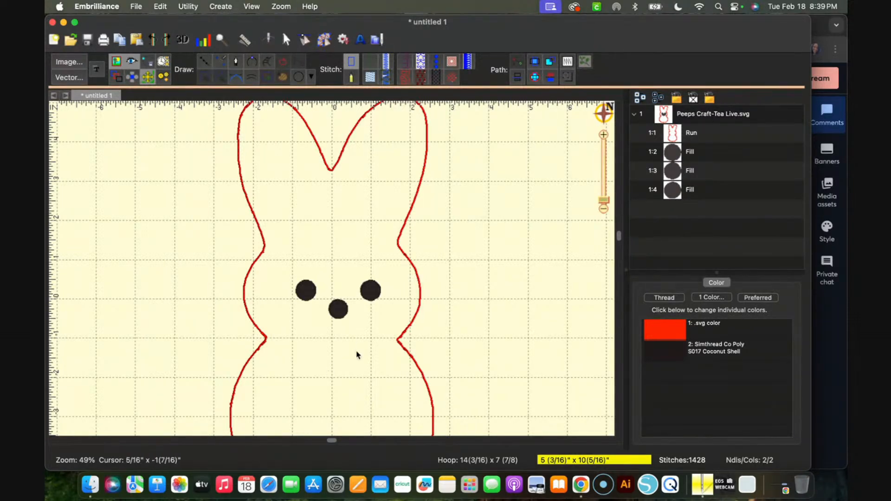
Select the bunny outline and set its run stitch length to 3.0 mm
key(super+minus)
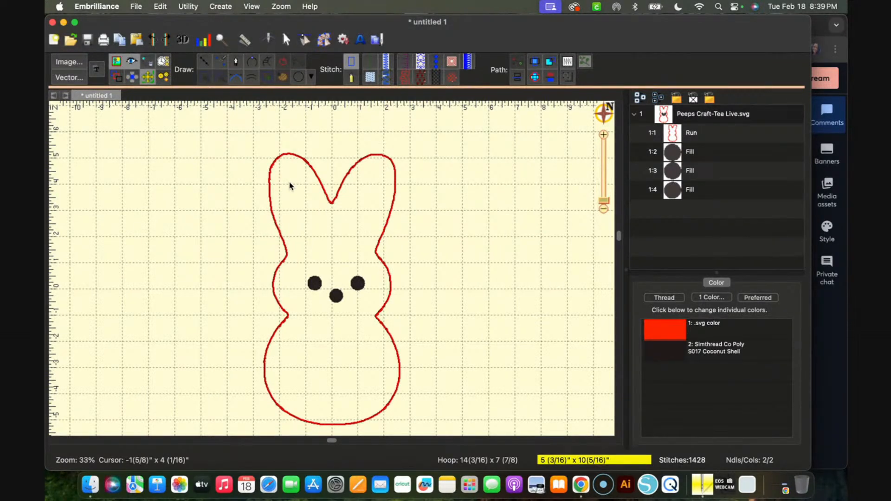
click(340, 189)
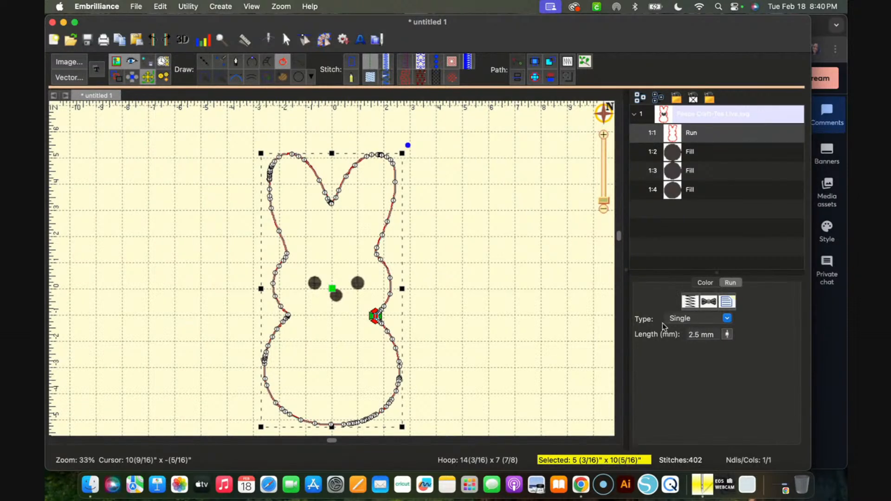
click(728, 334)
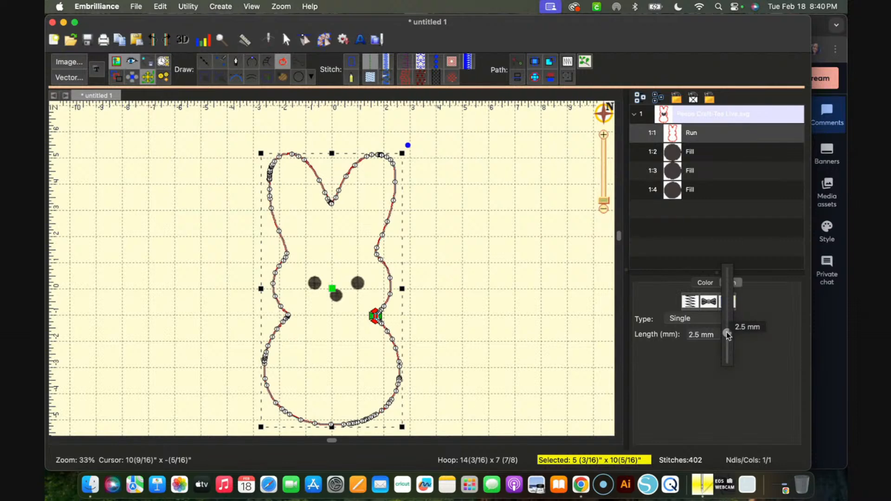
drag(727, 334, 728, 327)
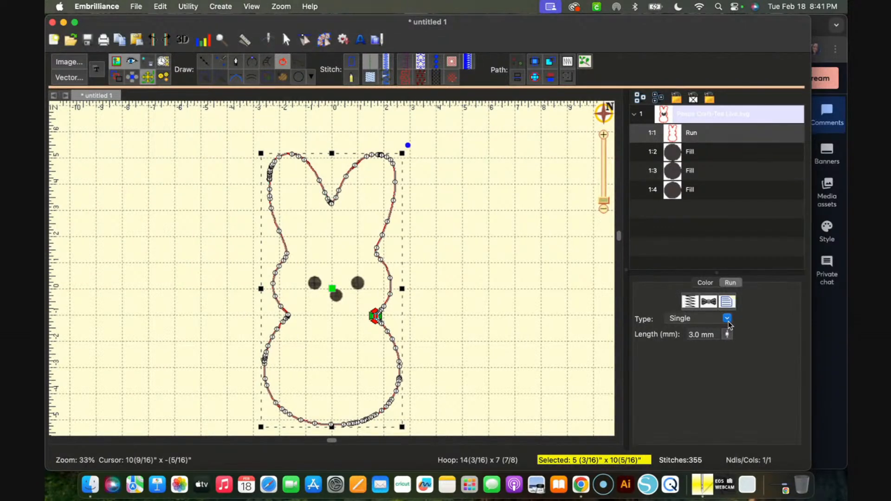
Try the Bean and Chain run types on the bunny outline and inspect the stitching up close
click(727, 319)
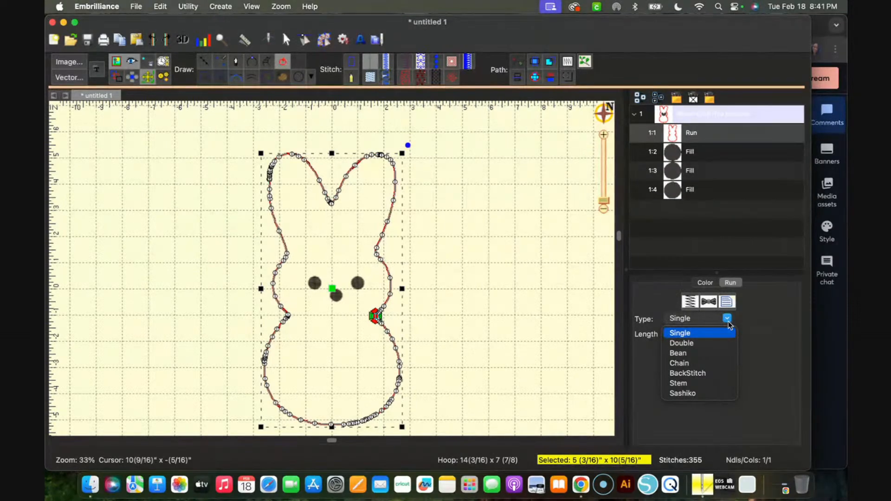
click(690, 355)
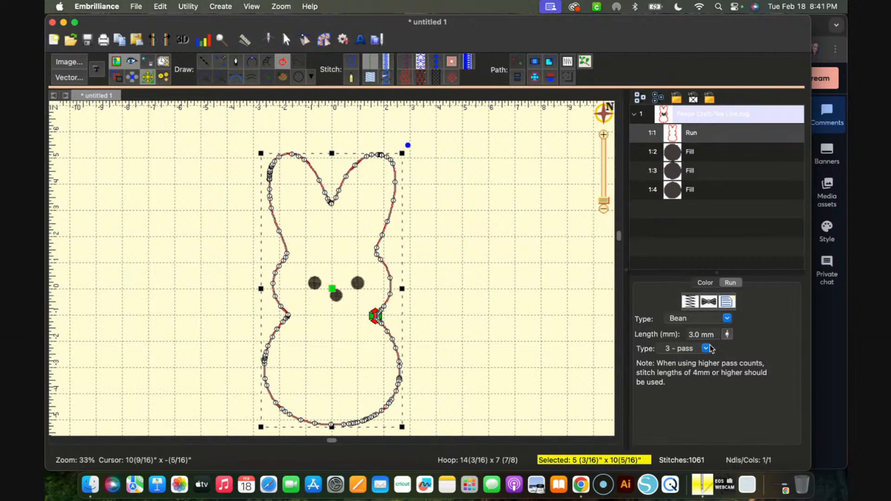
click(727, 319)
click(704, 364)
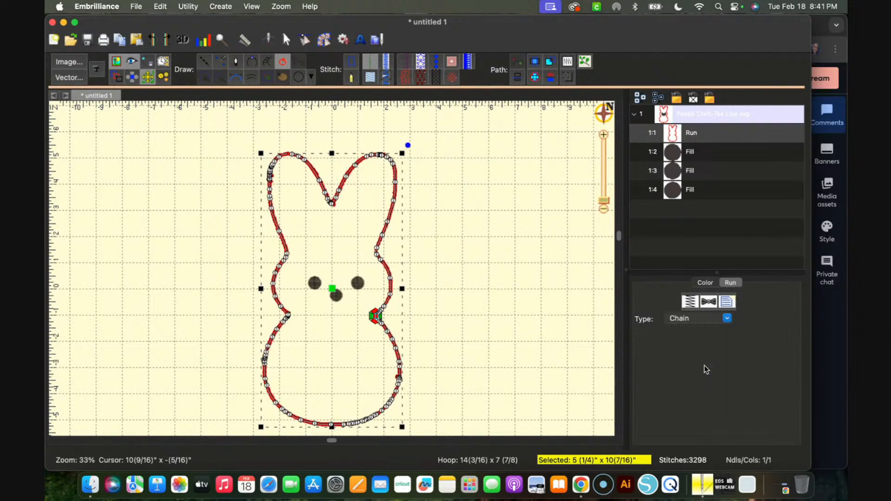
scroll(446, 338, up, 5)
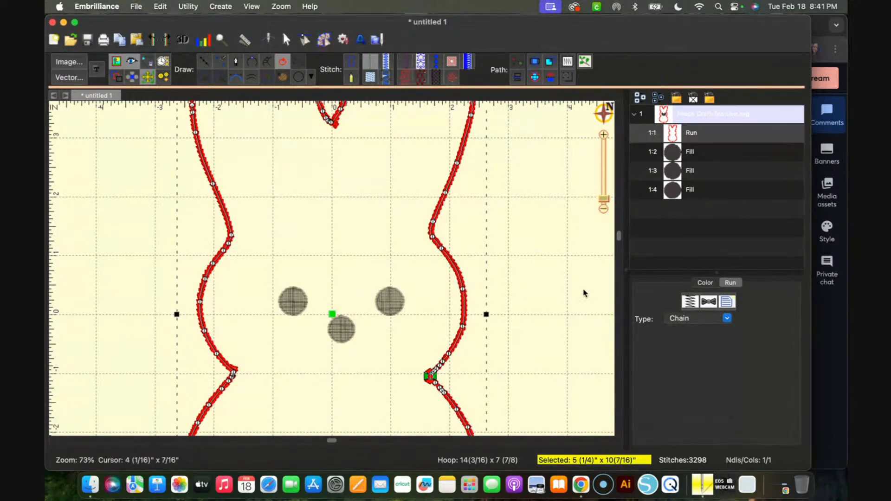
Try the BackStitch, Stem and Sashiko run types one after another on the bunny outline
click(728, 319)
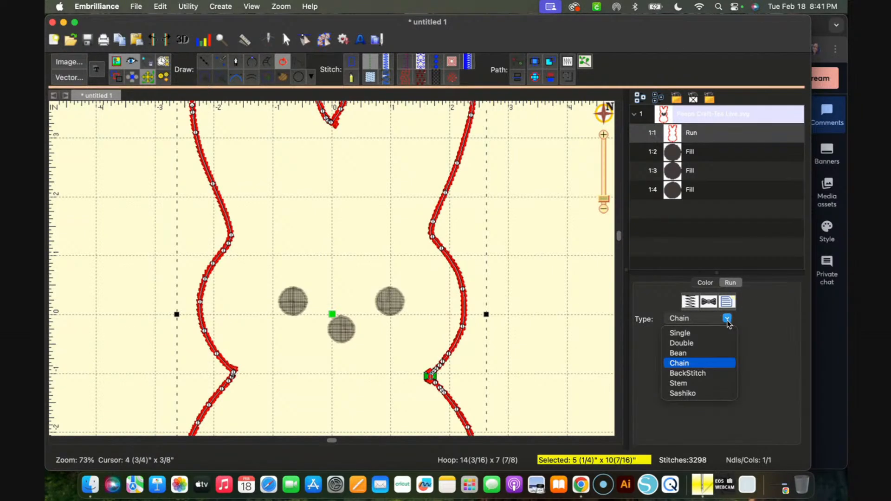
click(703, 377)
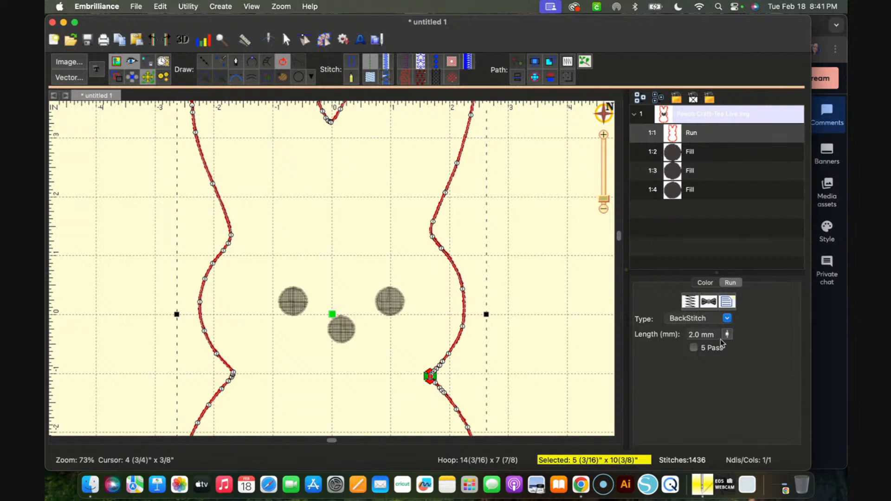
click(728, 319)
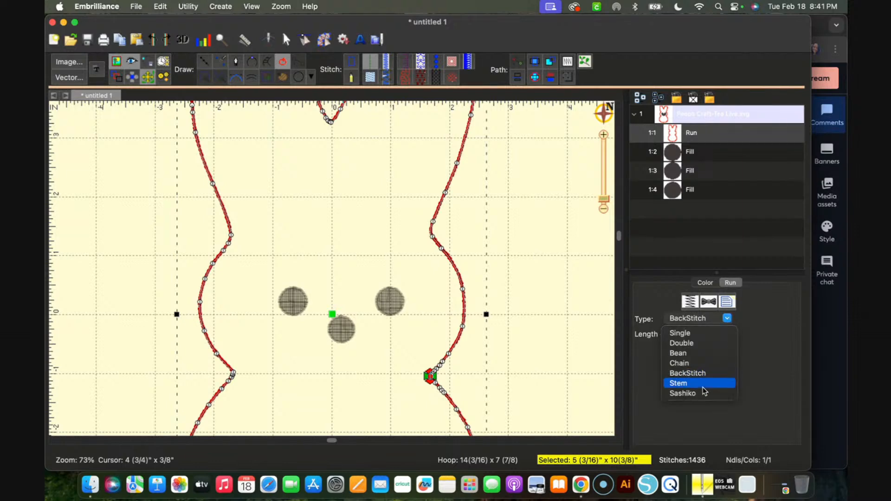
click(703, 384)
click(728, 319)
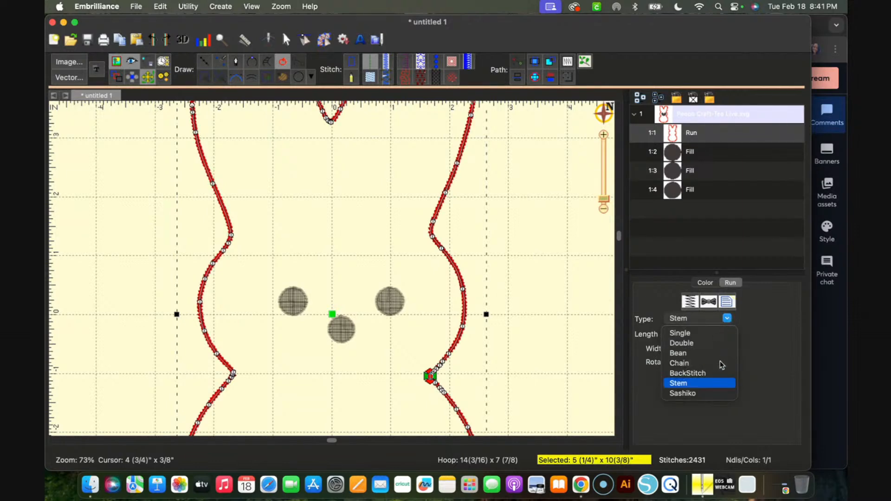
click(706, 395)
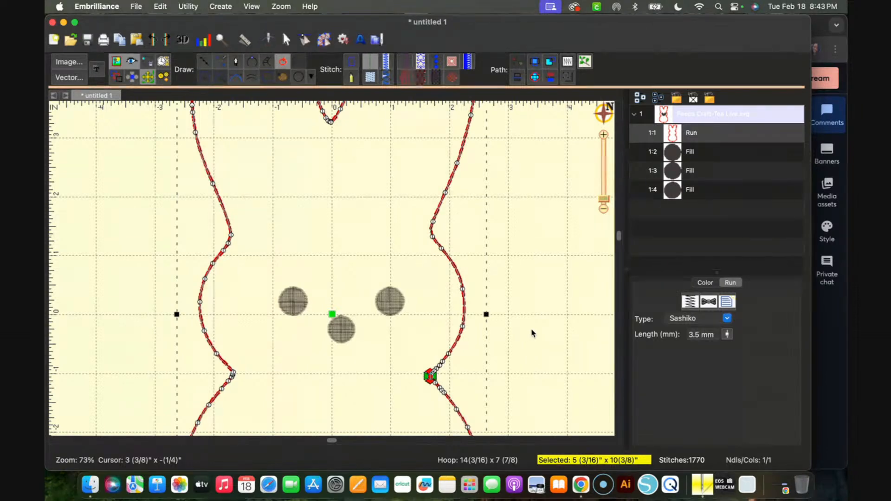
Return the bunny outline to the Single run type with a 3.5 mm stitch length and deselect it
click(727, 318)
click(706, 333)
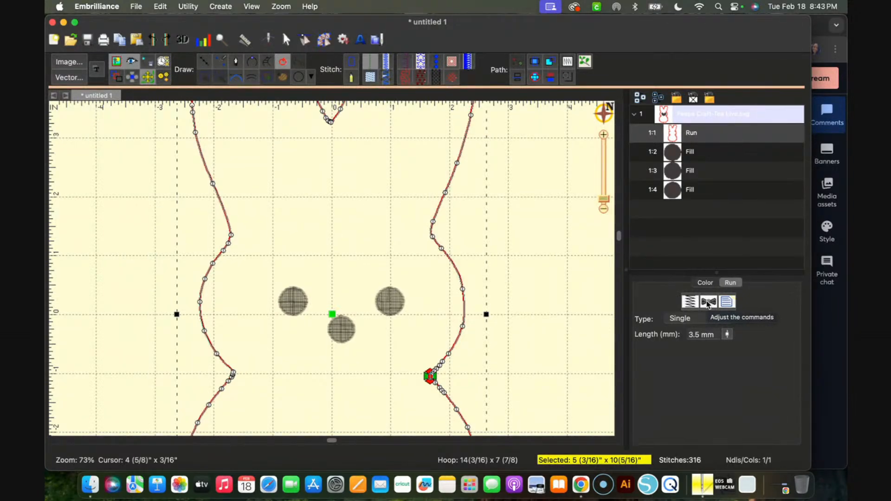
click(571, 358)
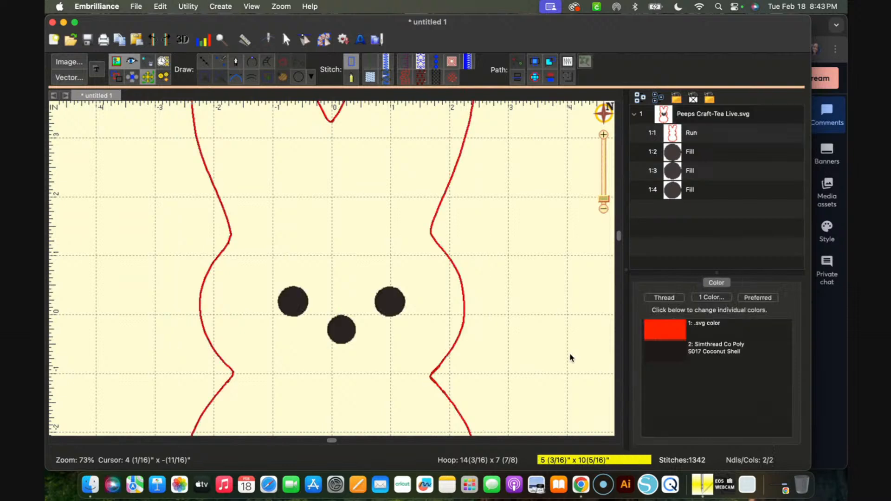
click(465, 320)
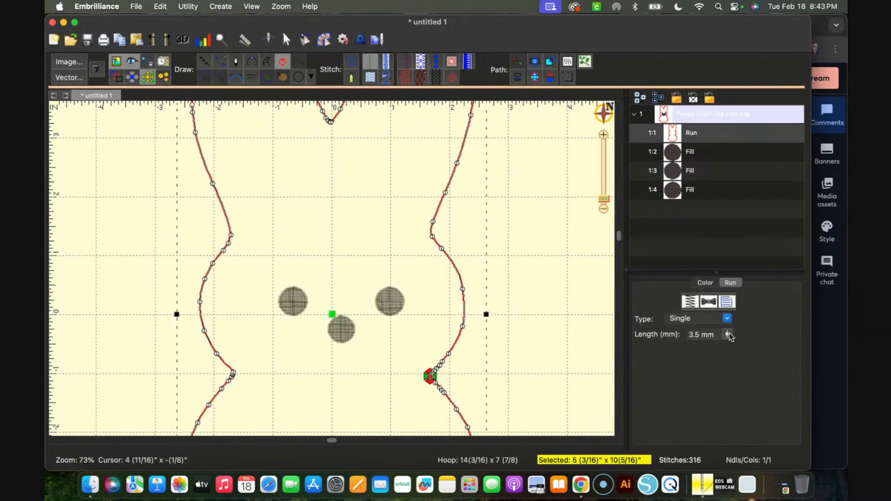
click(534, 309)
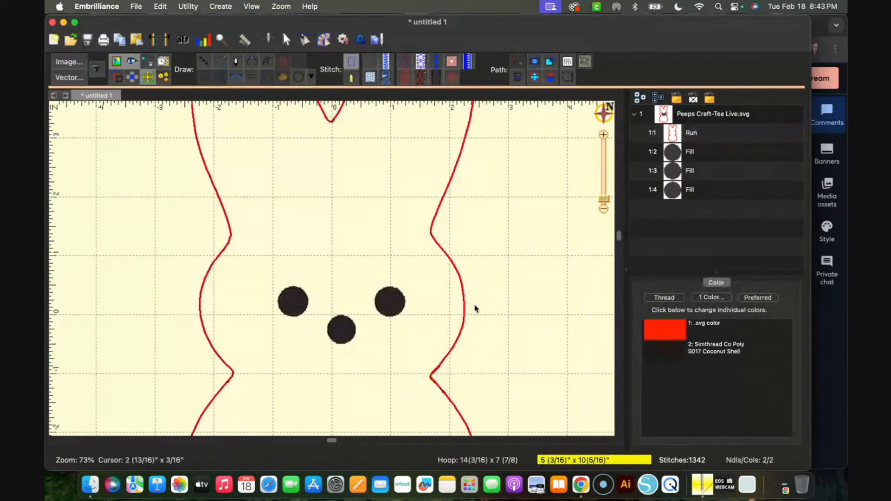
Select both eyes and the nose circle of the bunny's face together
click(289, 305)
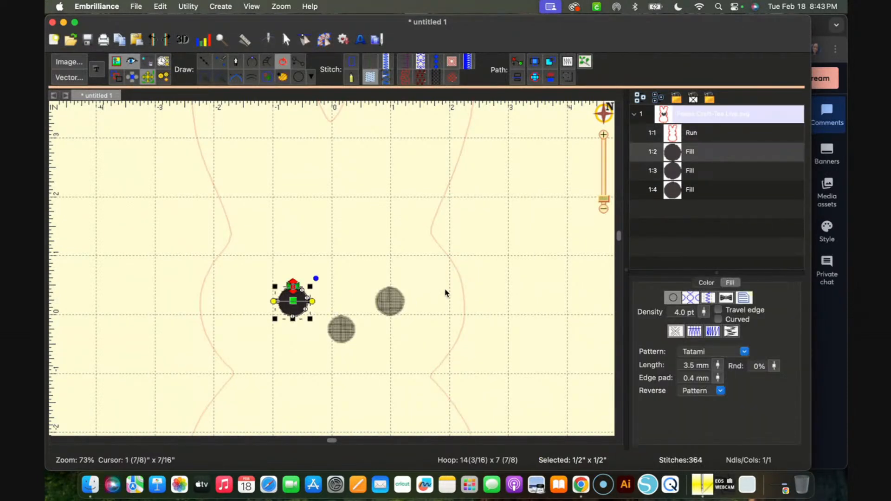
shift+click(713, 171)
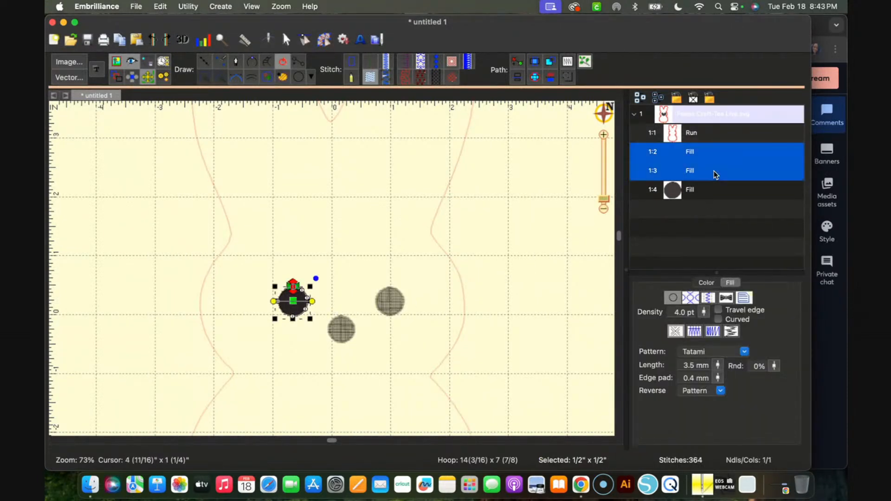
shift+click(709, 196)
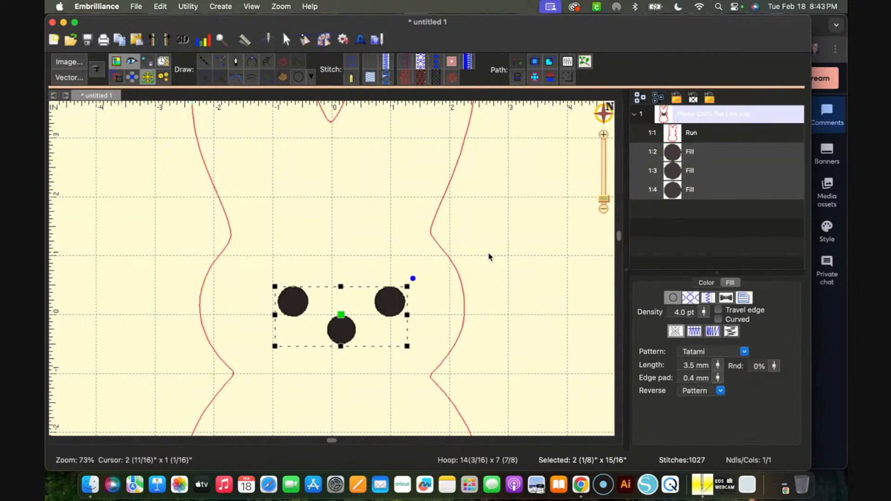
key(super+equal)
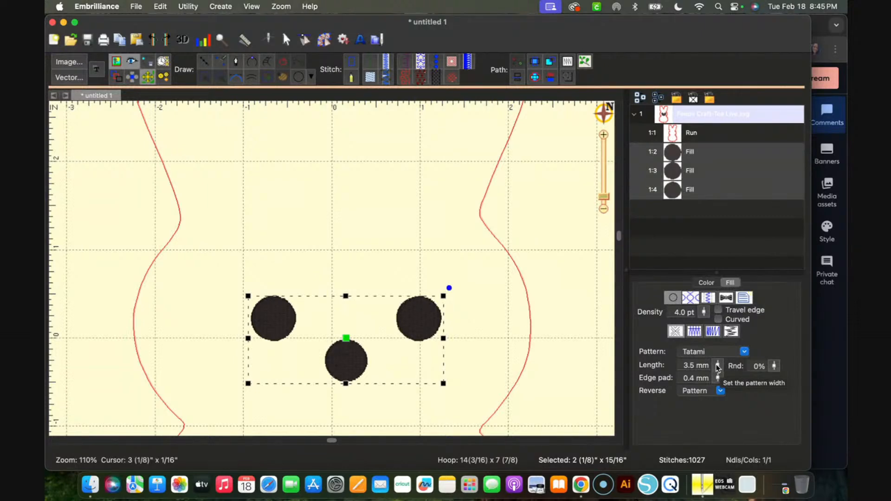
Try the Brick fill pattern on the three face circles, inspect it up close, and restore the Tatami pattern
click(744, 352)
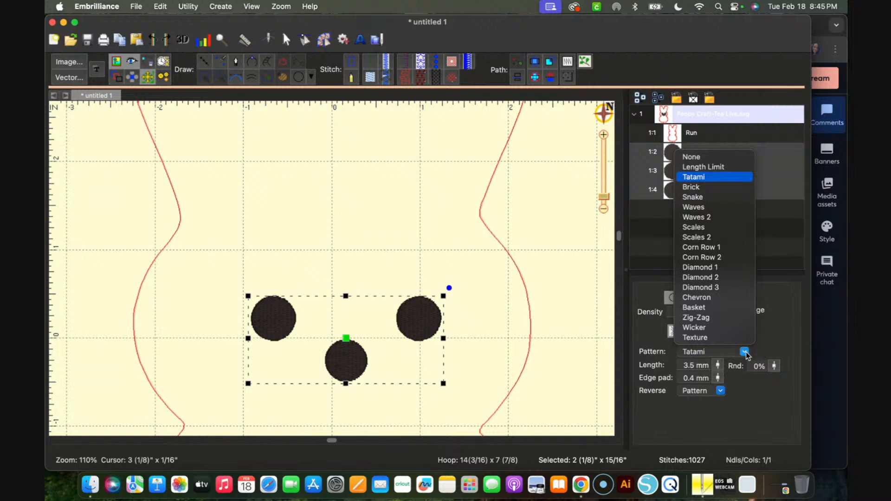
click(689, 188)
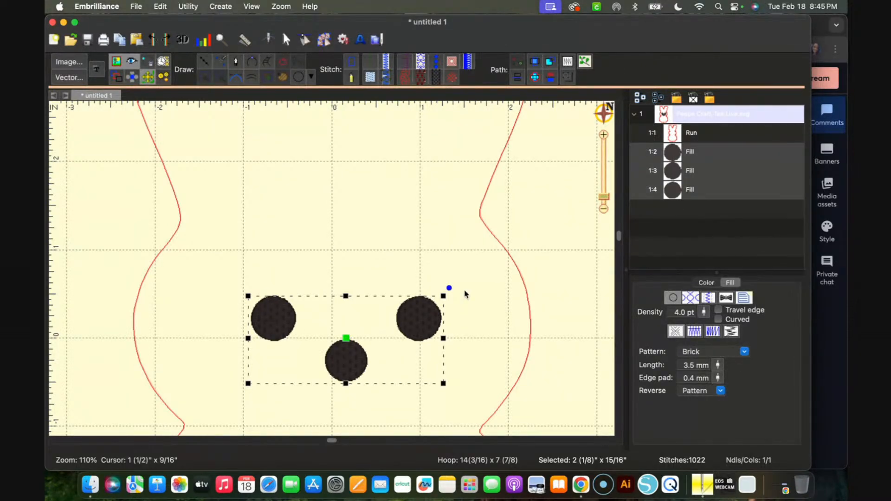
scroll(464, 294, up, 5)
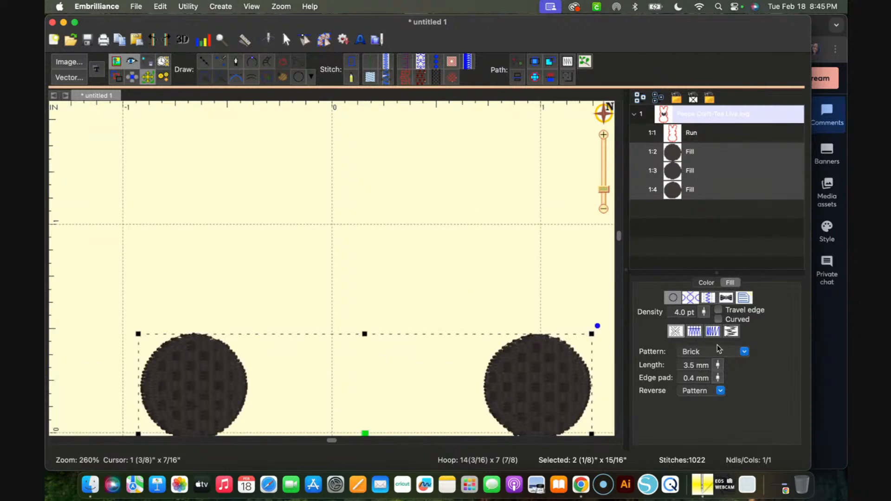
click(751, 352)
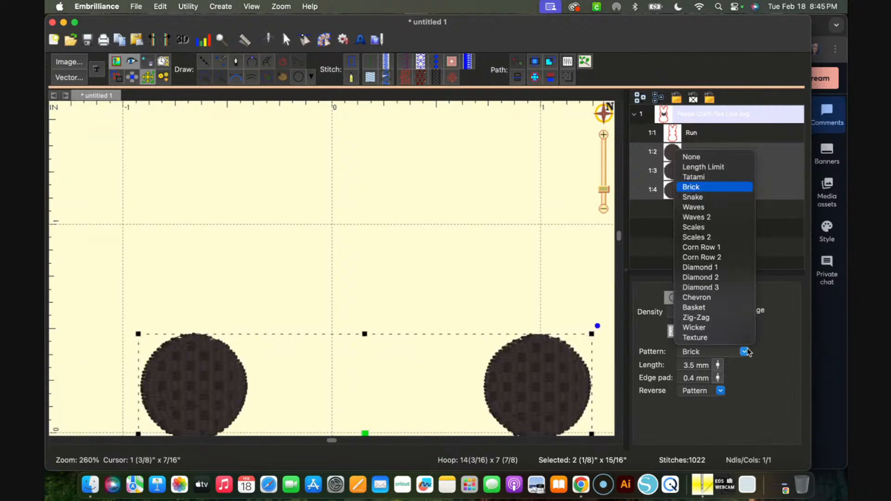
click(706, 174)
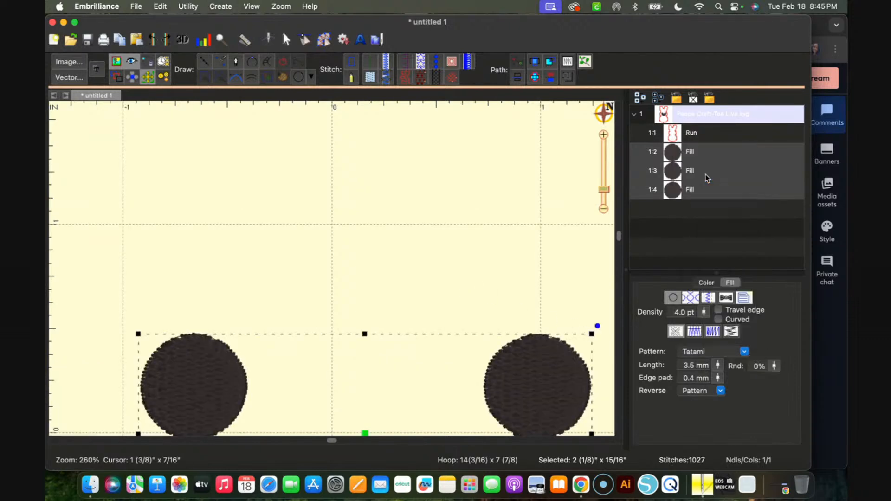
Try the Brick, Snake, Waves and Waves 2 fill patterns one after another on the three selected face circles
click(745, 352)
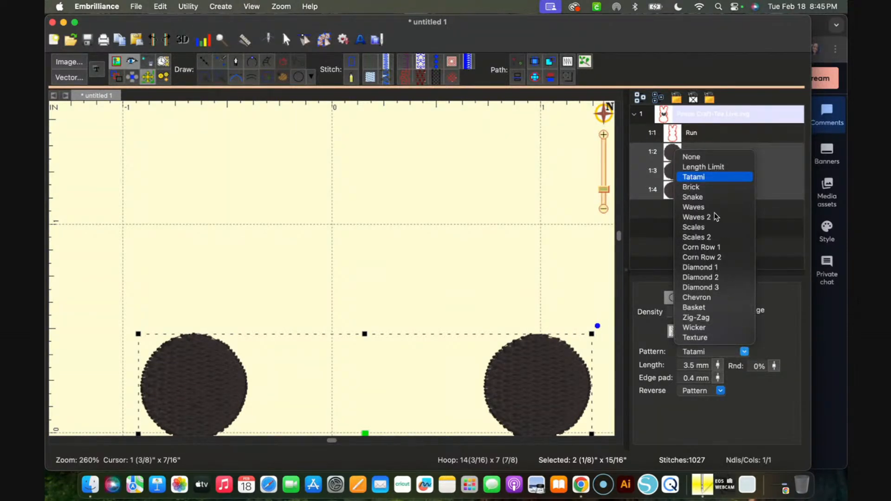
click(704, 188)
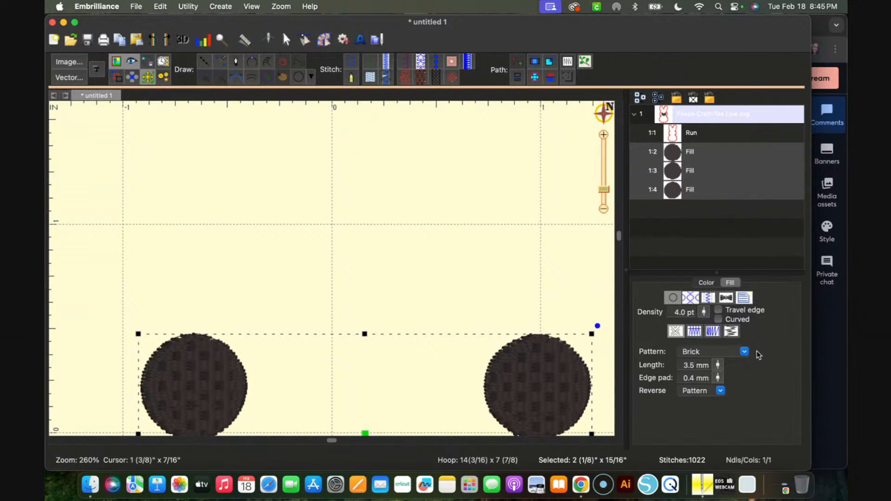
click(745, 352)
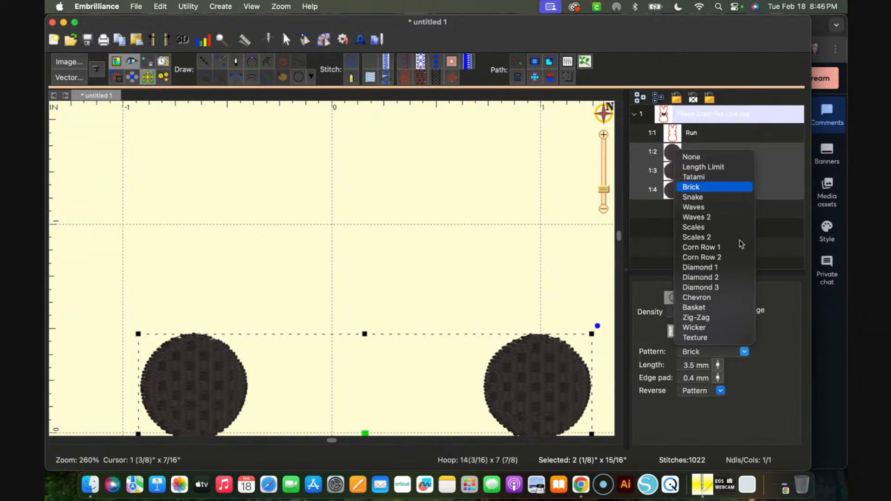
click(711, 199)
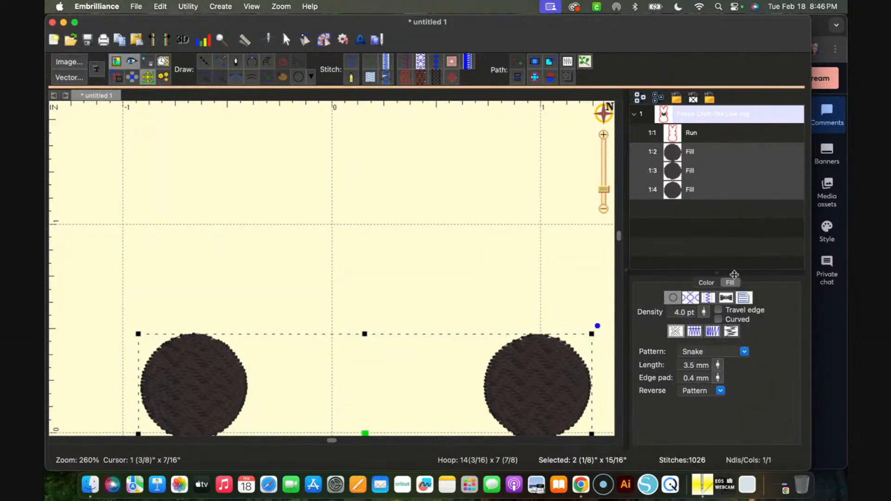
click(745, 352)
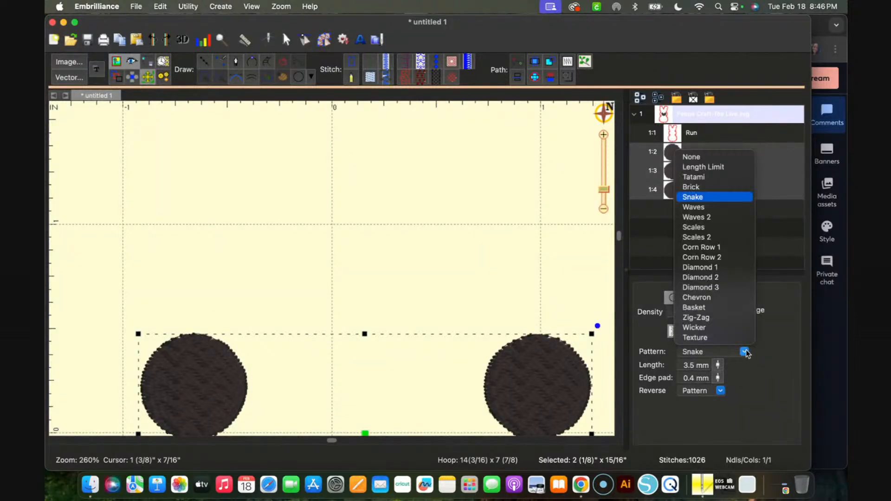
click(702, 211)
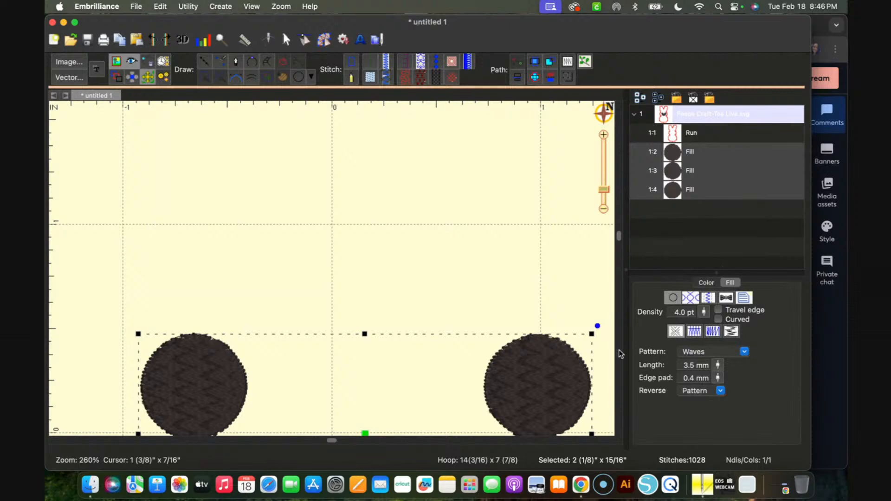
click(745, 352)
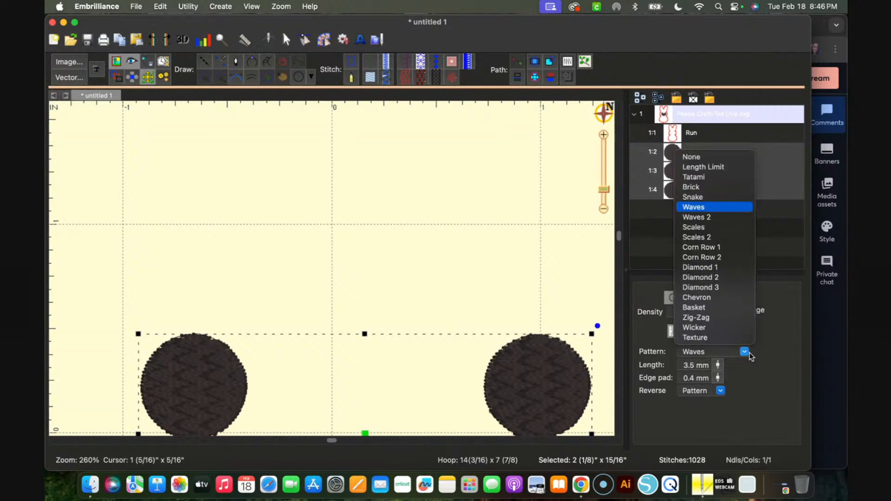
click(710, 219)
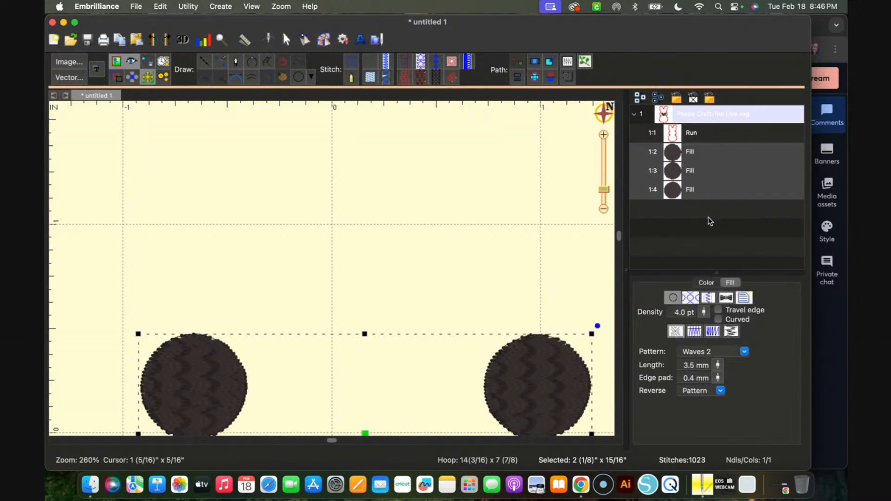
Try the Scales, Scales 2, Corn Row 1, Corn Row 2 and Diamond 1 fill patterns in turn on the face circles
click(744, 352)
click(718, 229)
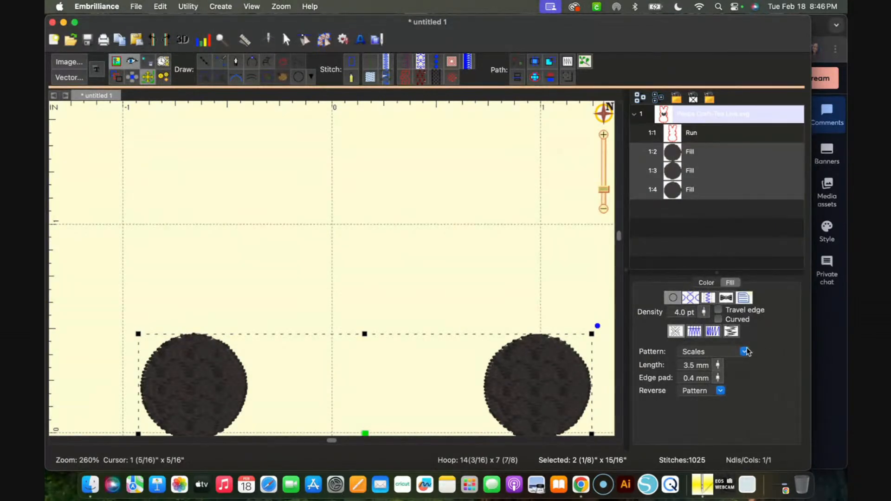
click(745, 351)
click(719, 239)
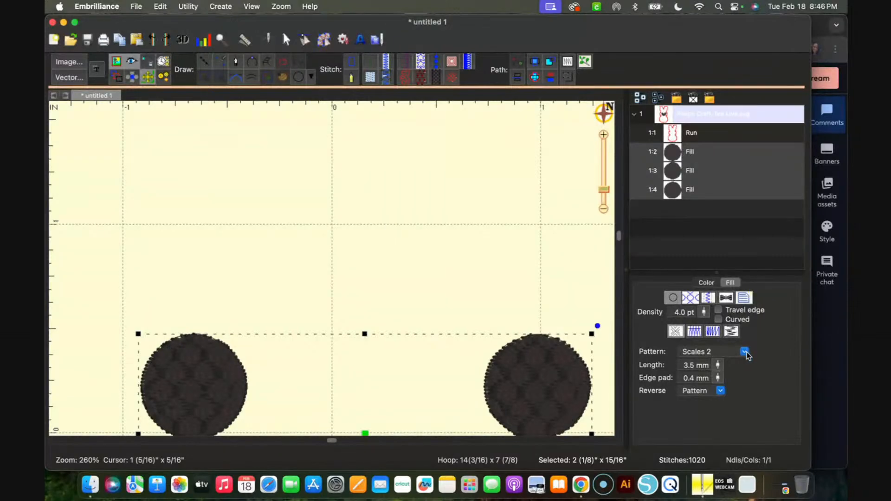
click(745, 351)
click(725, 247)
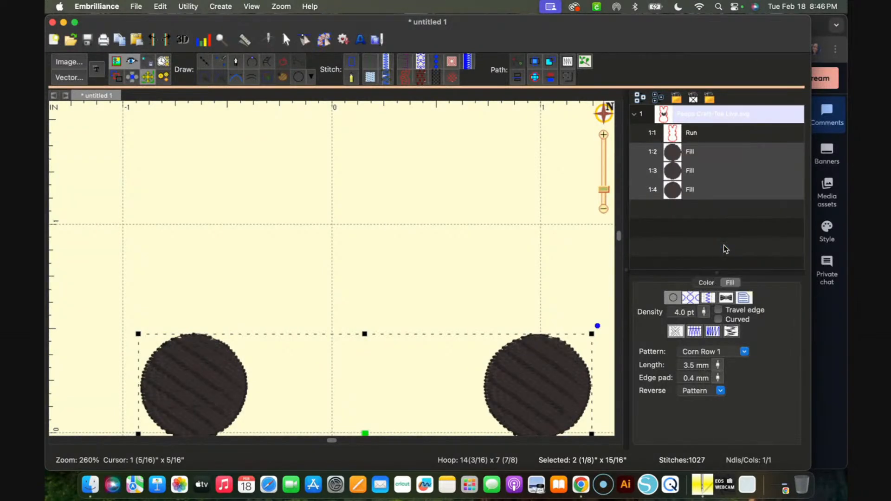
click(744, 352)
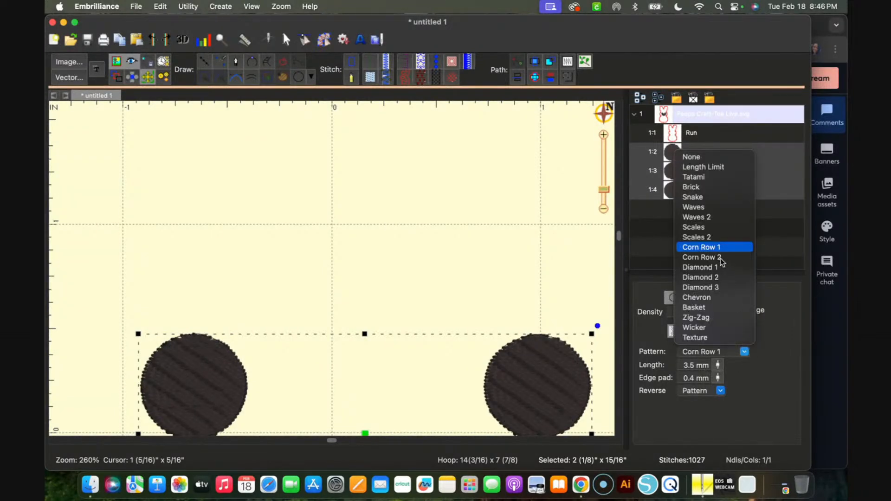
click(721, 258)
click(744, 352)
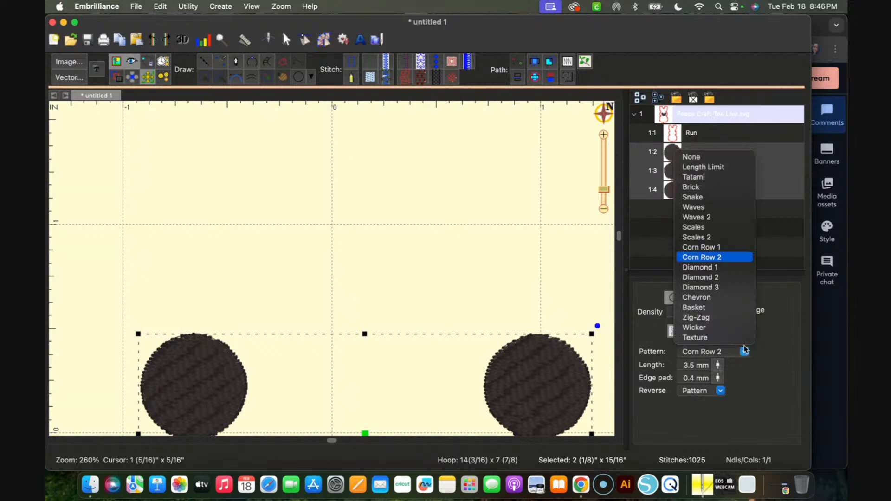
click(724, 268)
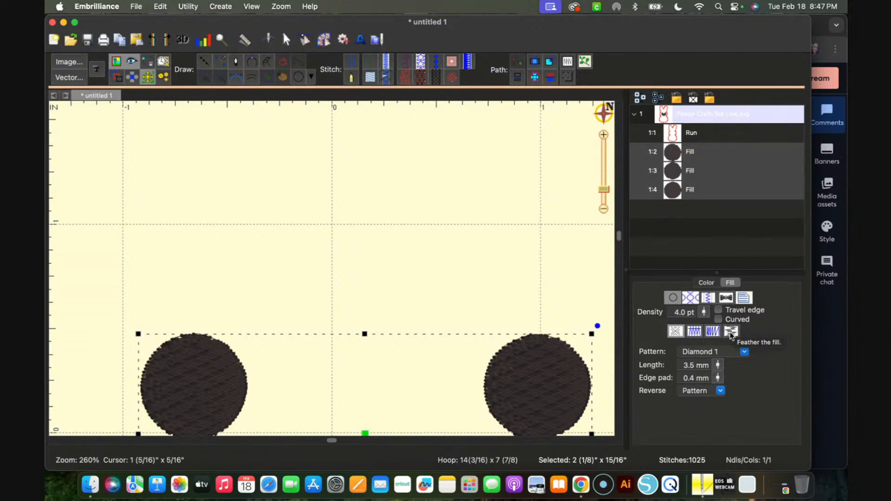
Restore the Tatami fill pattern on the two eyes and the nose circle
click(731, 332)
click(731, 333)
click(731, 334)
click(744, 351)
click(716, 177)
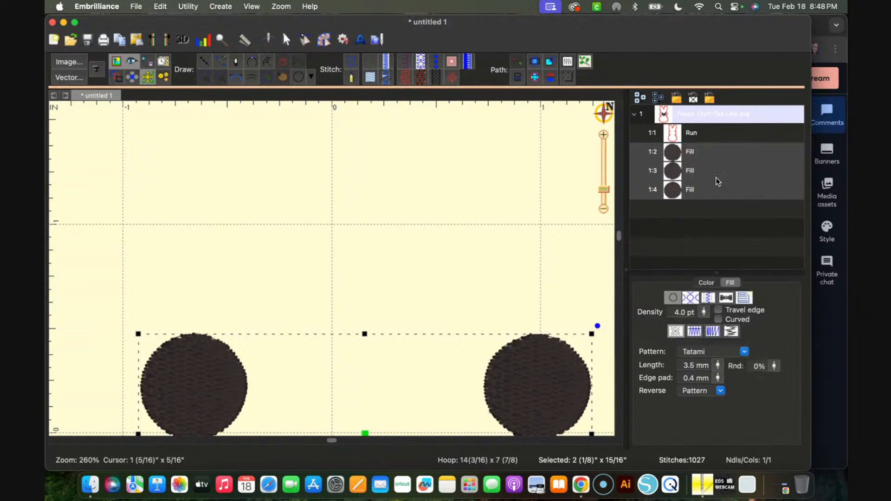
Deselect the face circles, copy the red bunny outline and paste the copy over the original
click(539, 256)
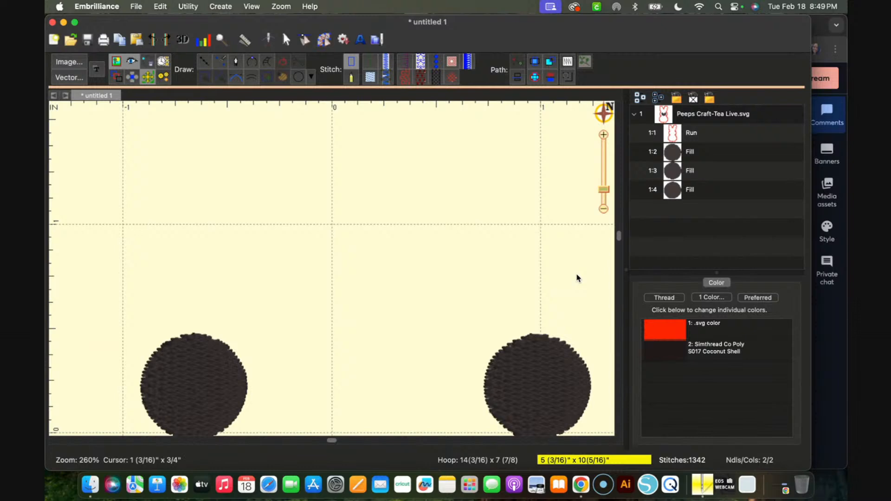
scroll(577, 278, down, 10)
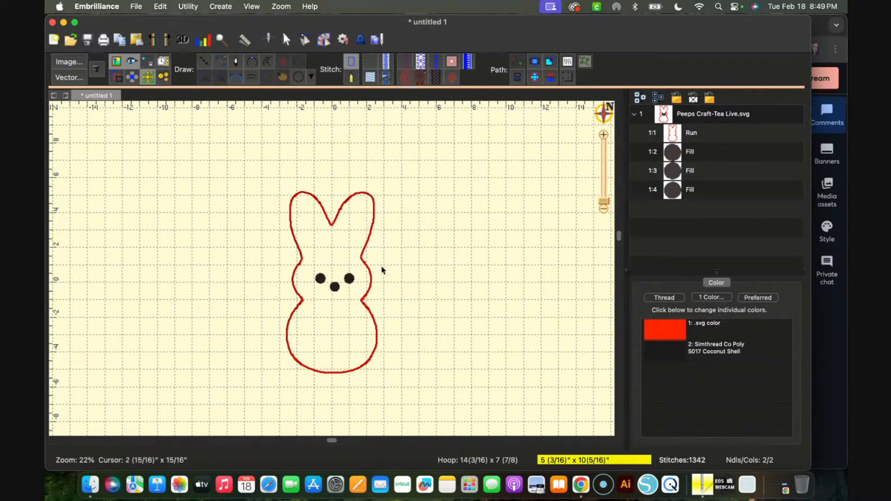
click(367, 266)
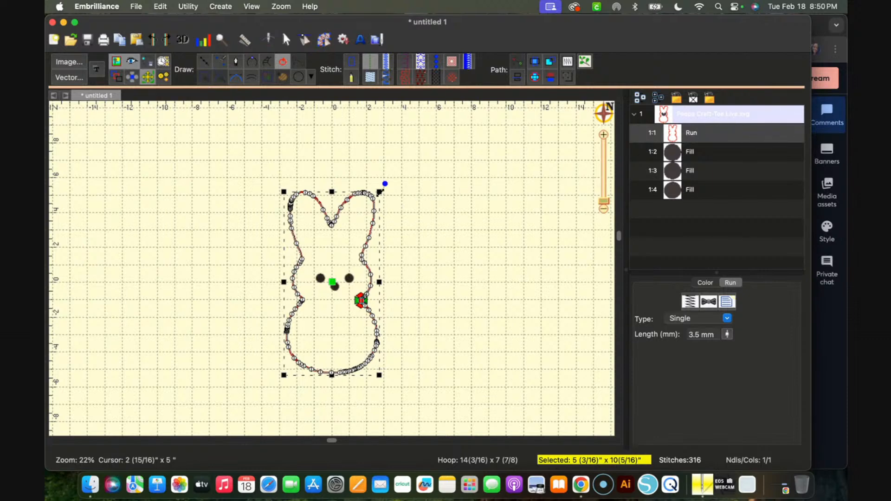
right_click(370, 196)
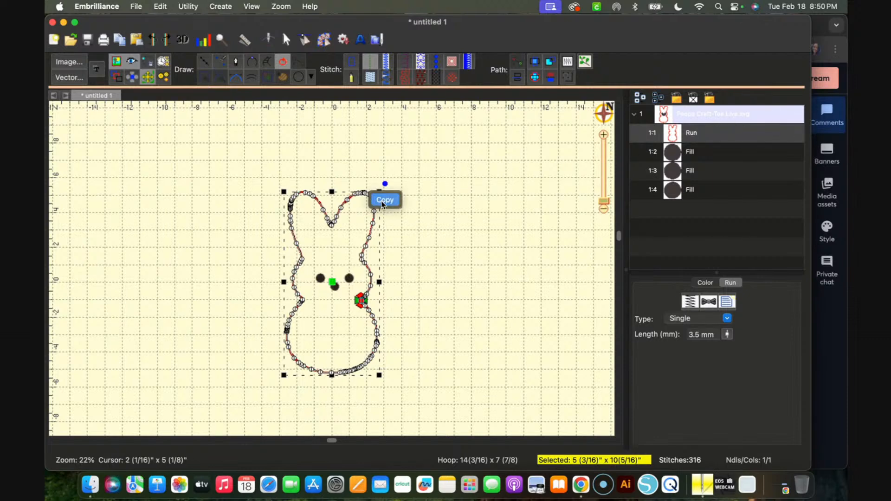
click(382, 201)
right_click(458, 191)
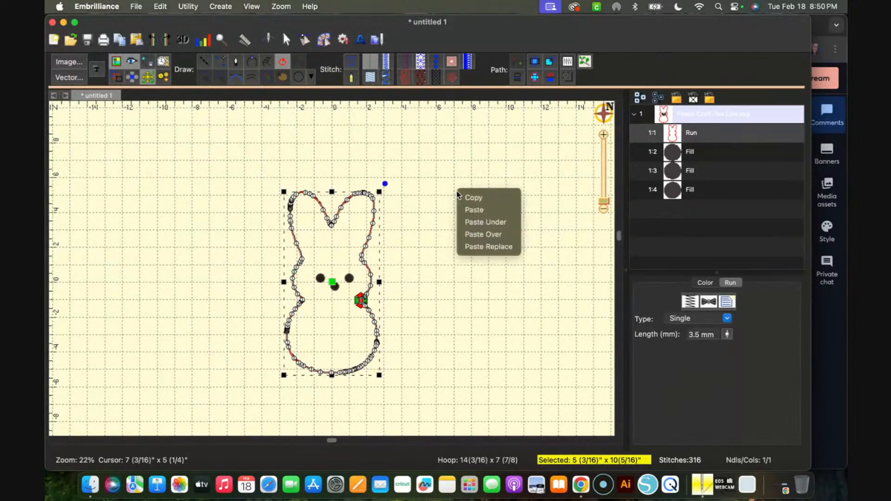
click(483, 235)
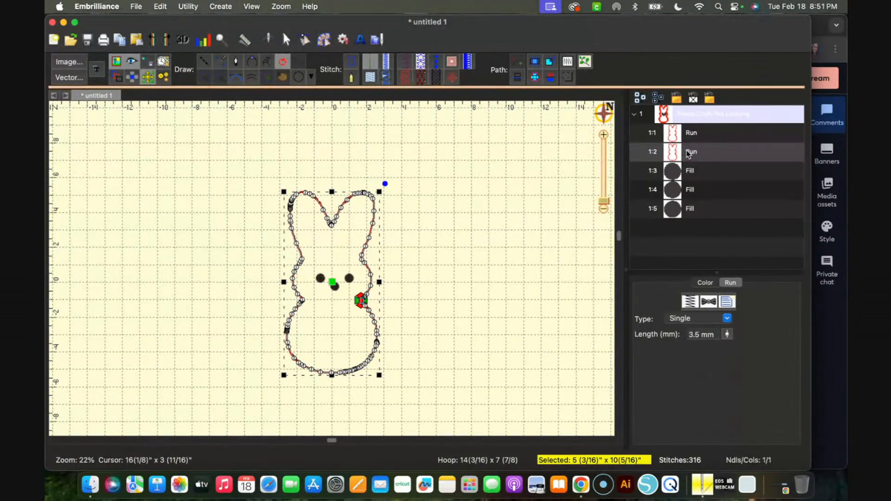
Move the pasted bunny outline to the last position in the stitch order, after the three face fills
click(636, 155)
right_click(645, 155)
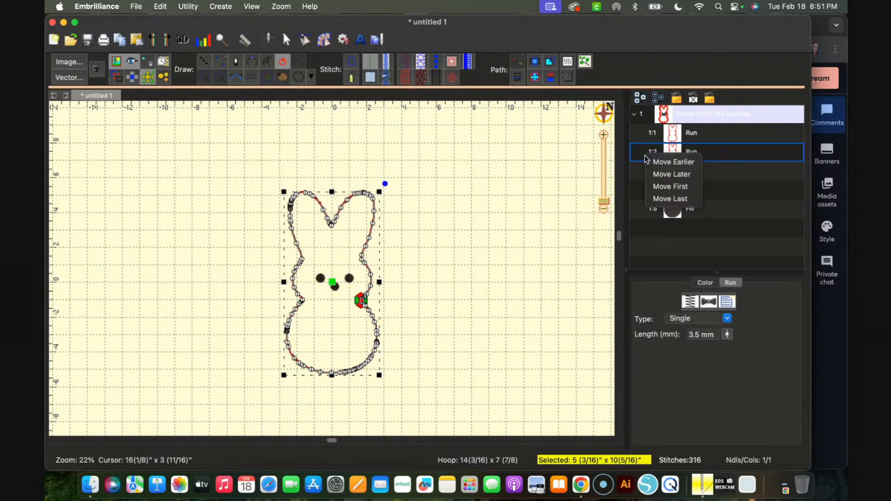
click(661, 199)
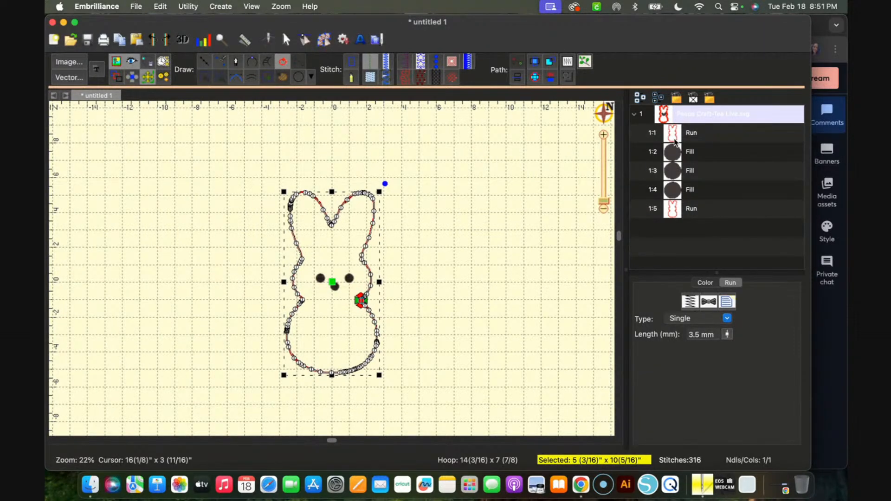
Change the last bunny outline's thread to Simthread Co Poly S043 Lemon Lime and deselect it
click(676, 213)
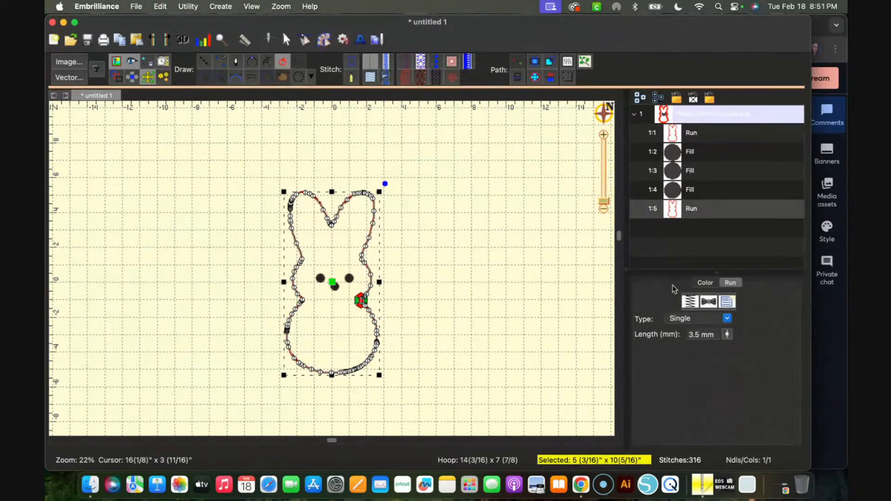
click(705, 284)
click(668, 330)
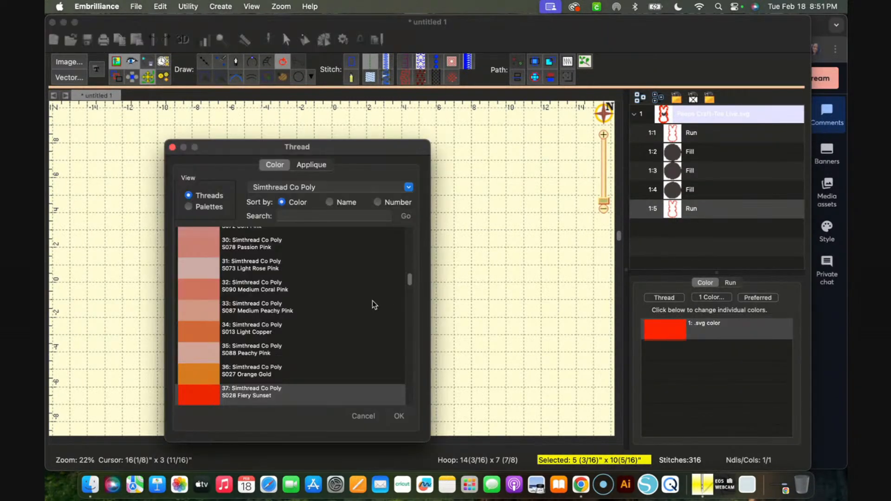
scroll(259, 350, down, 6)
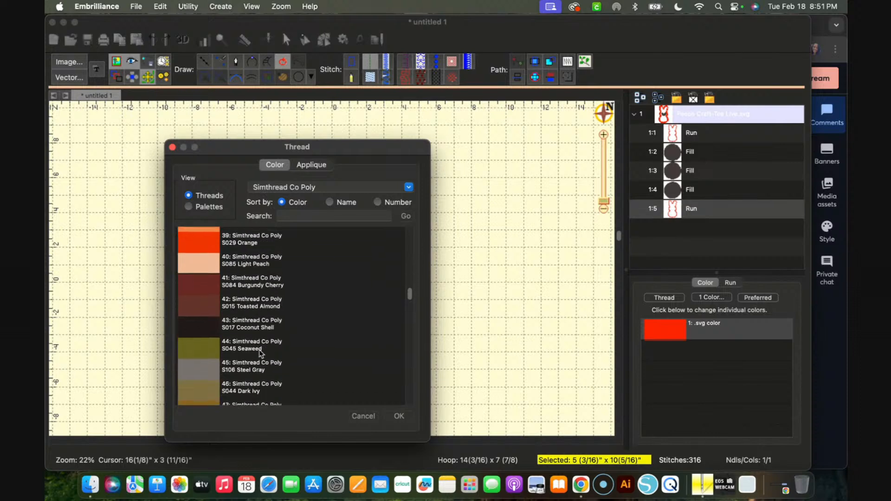
scroll(259, 349, down, 5)
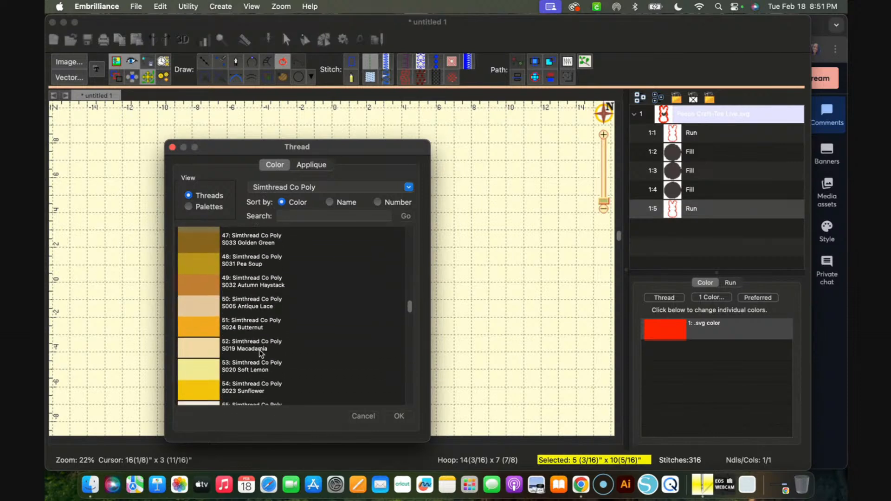
scroll(201, 380, down, 4)
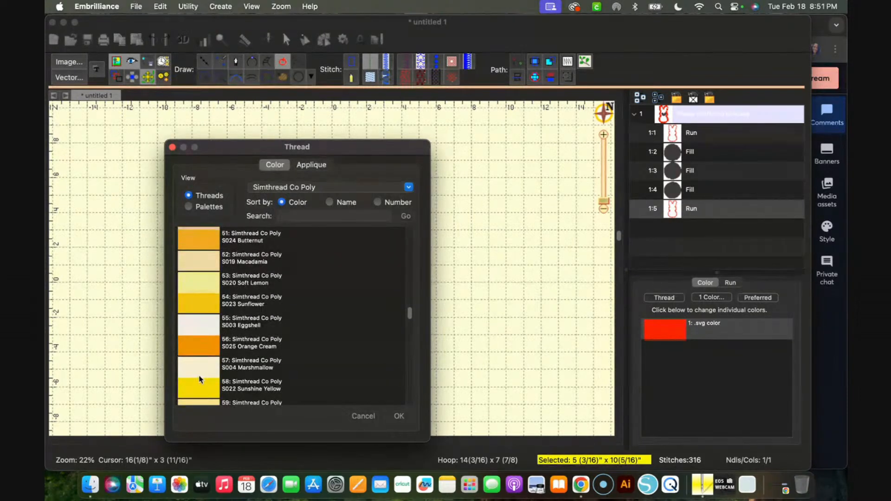
scroll(230, 329, down, 5)
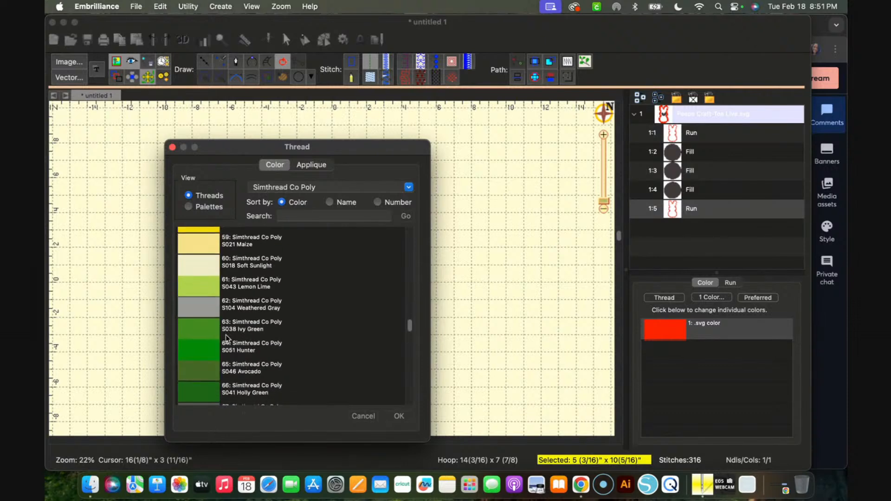
click(201, 287)
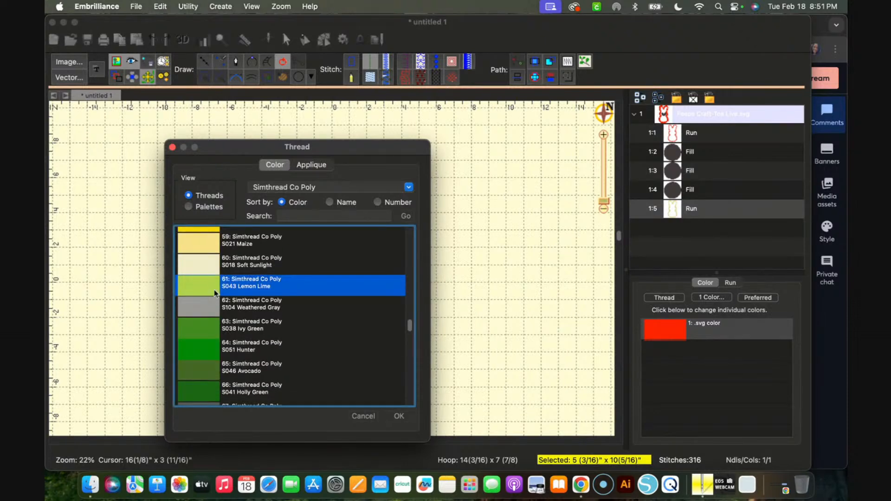
click(400, 416)
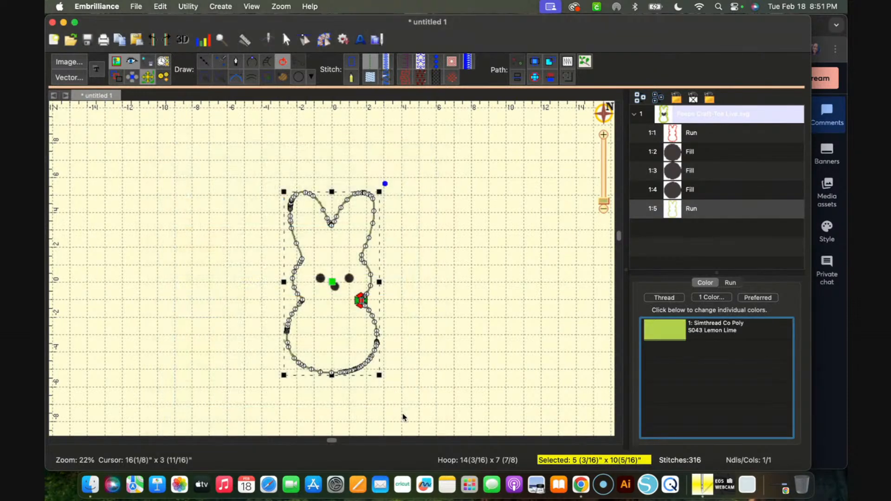
click(465, 299)
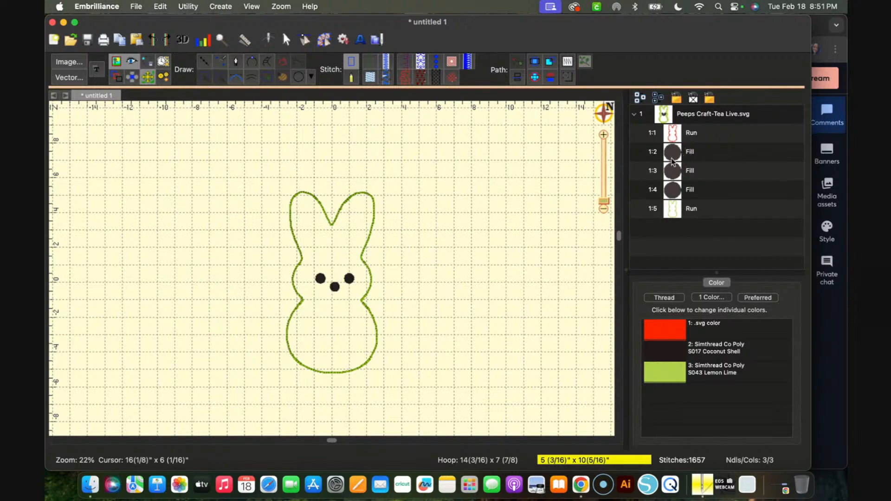
Set the run type of the Lemon Lime bunny outline to Bean
click(680, 207)
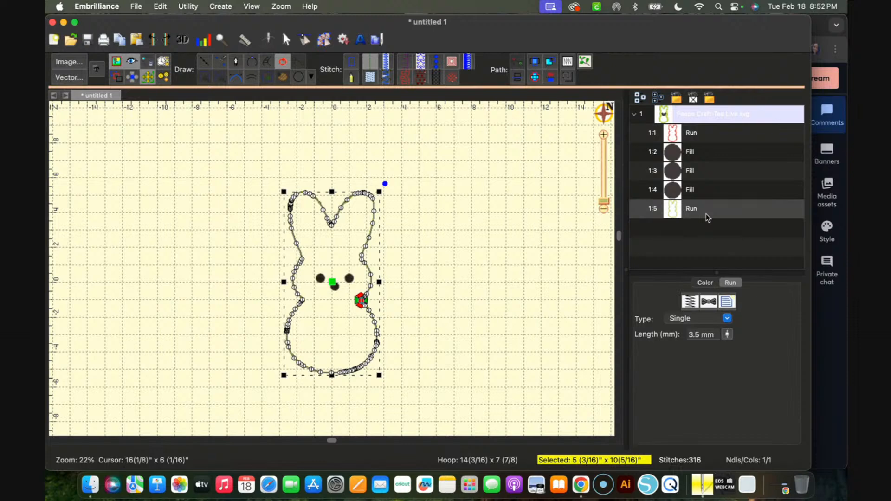
click(728, 319)
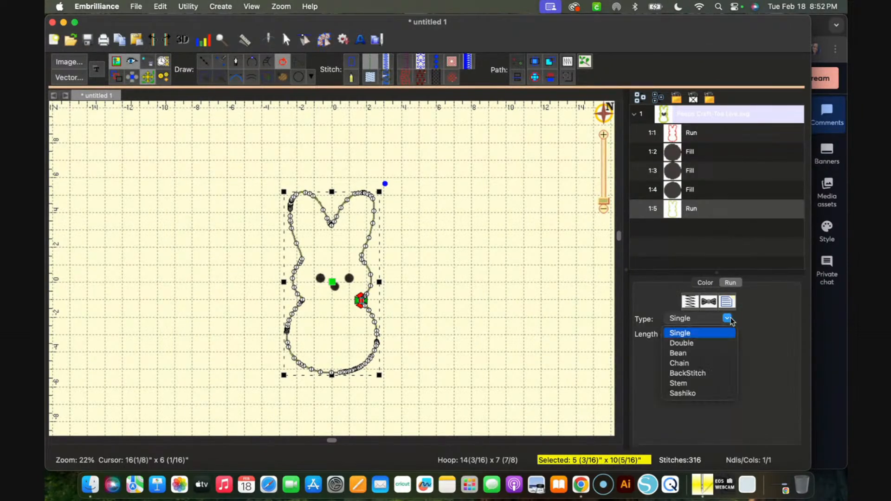
click(683, 354)
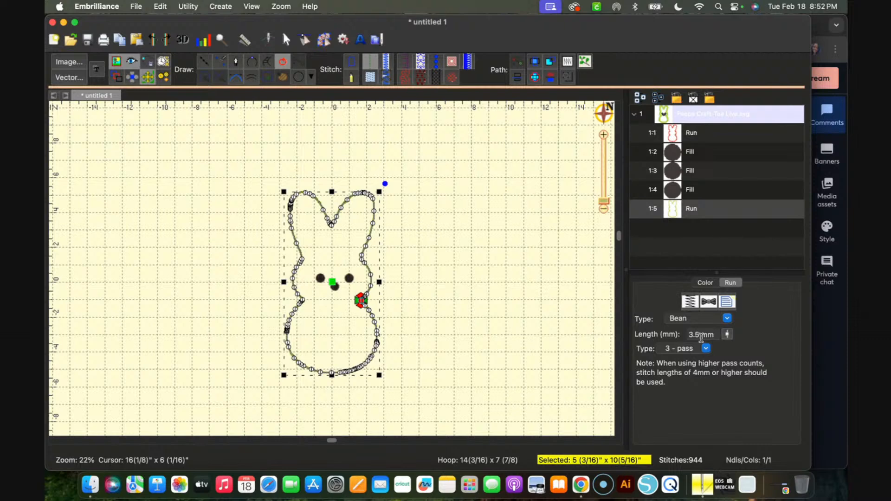
Set the Lemon Lime Bean outline's stitch length to 2.0 mm and deselect it
click(727, 333)
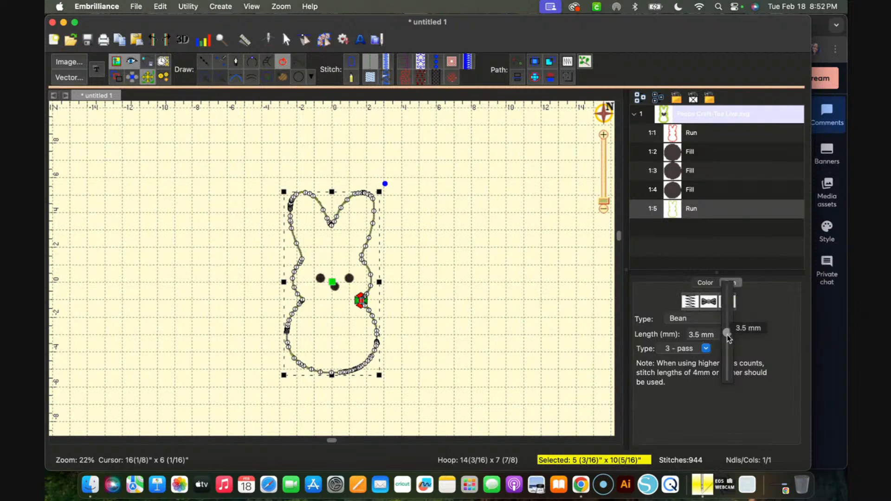
drag(728, 336, 728, 361)
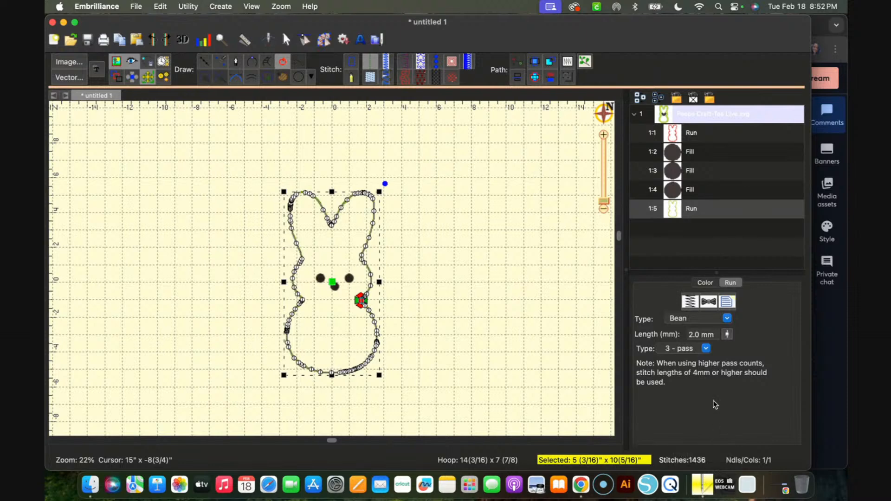
drag(730, 334, 727, 321)
click(728, 334)
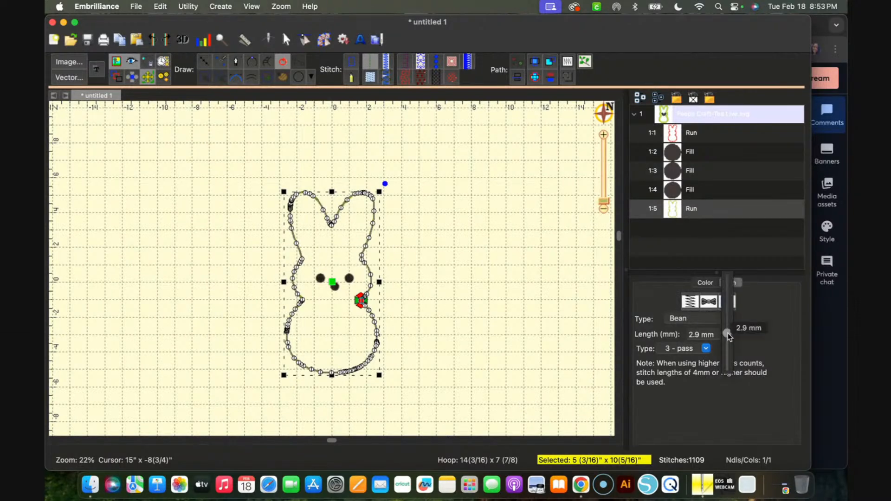
drag(727, 335, 728, 351)
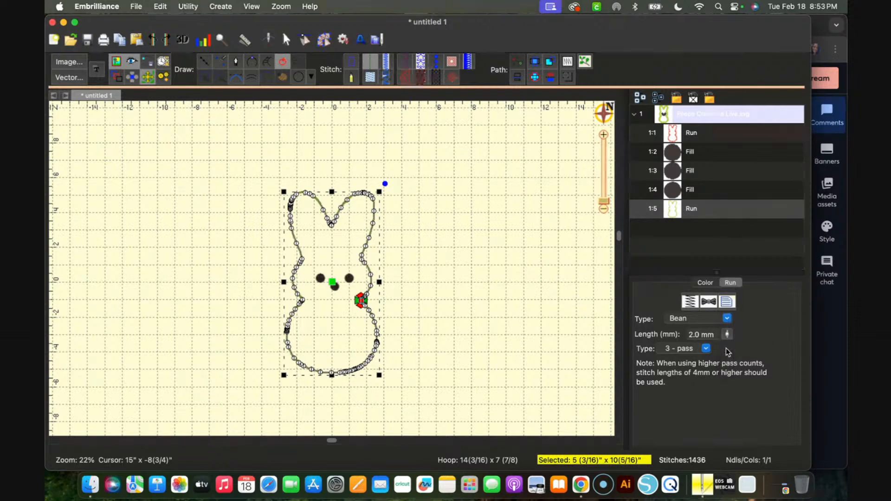
click(475, 312)
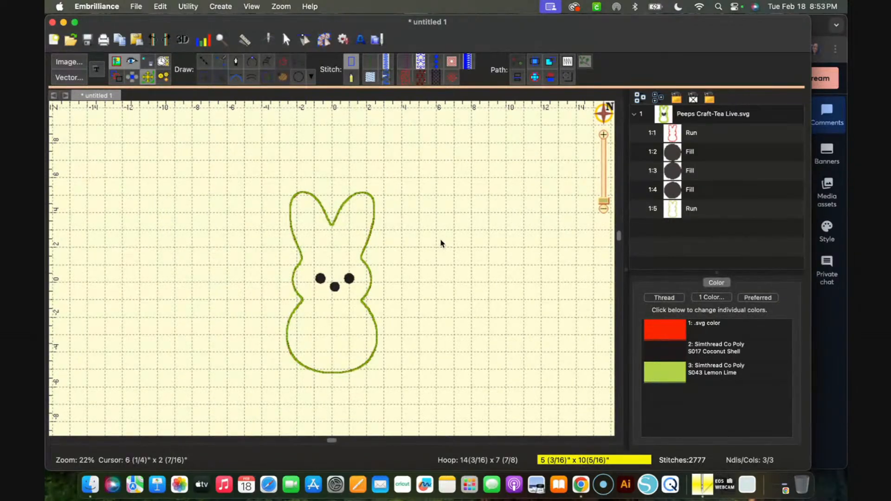
Break the closed Lemon Lime outline open at the node at the bunny's bottom centre
scroll(441, 244, up, 10)
scroll(441, 244, down, 4)
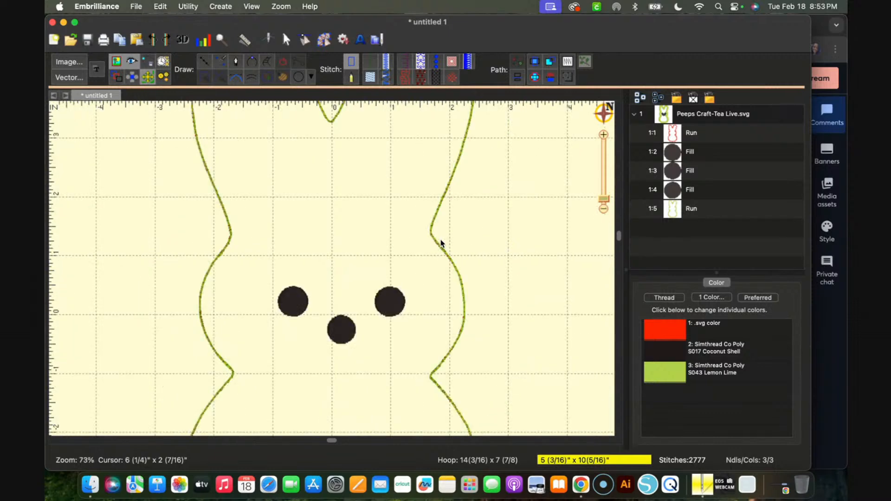
scroll(525, 282, down, 5)
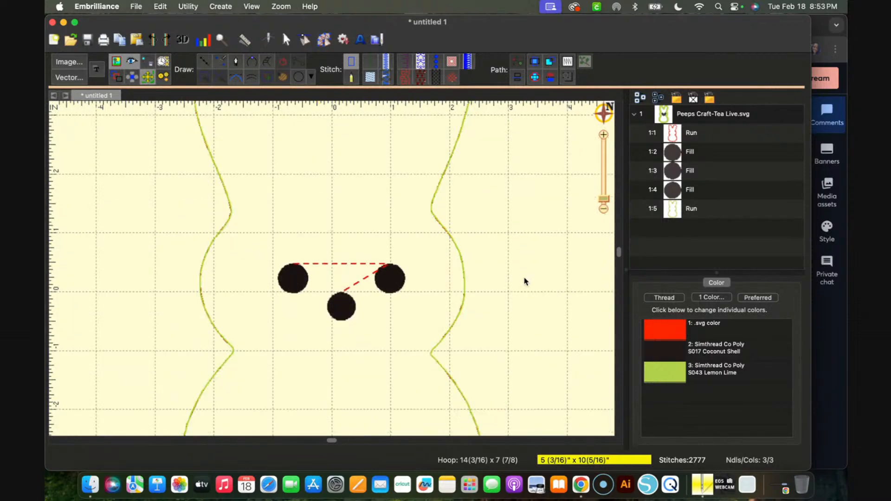
scroll(524, 281, down, 4)
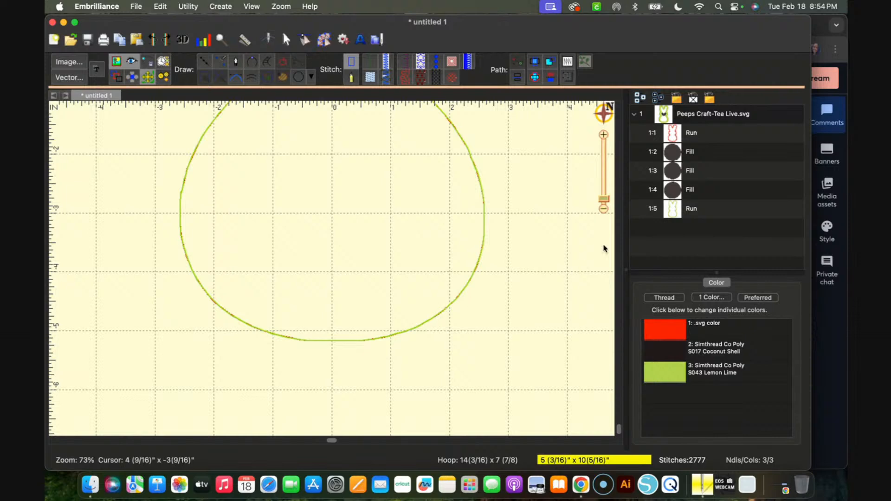
click(684, 217)
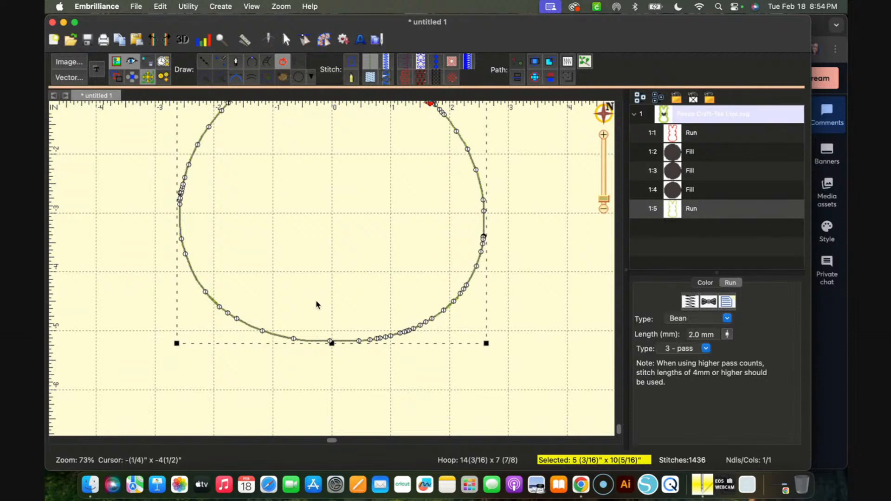
click(331, 342)
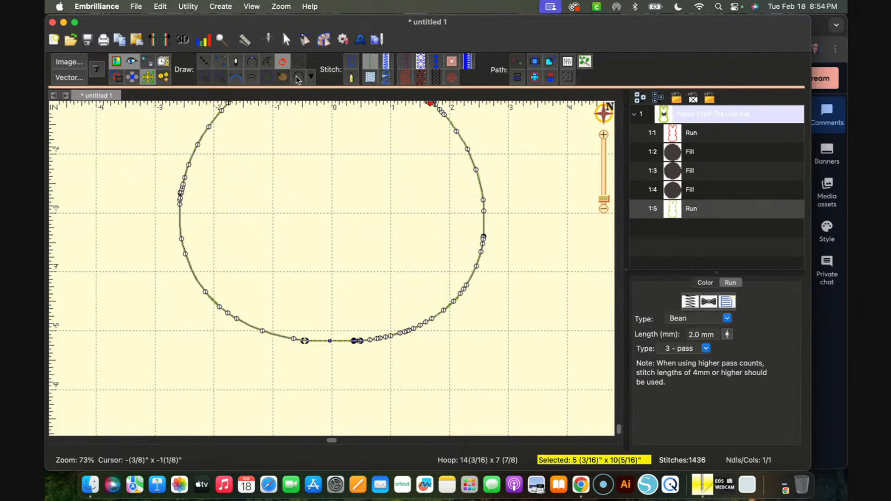
click(282, 62)
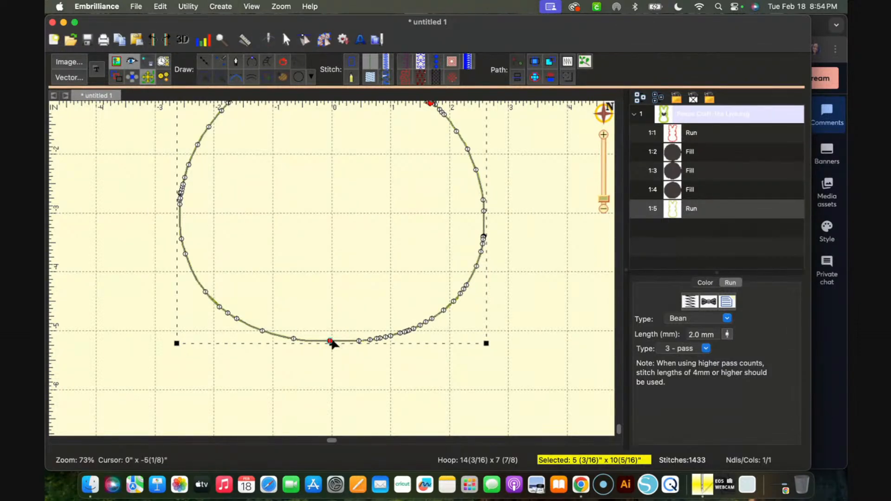
Try to delete the node just right of the bottom-centre break in the Lemon Lime outline
scroll(331, 341, down, 5)
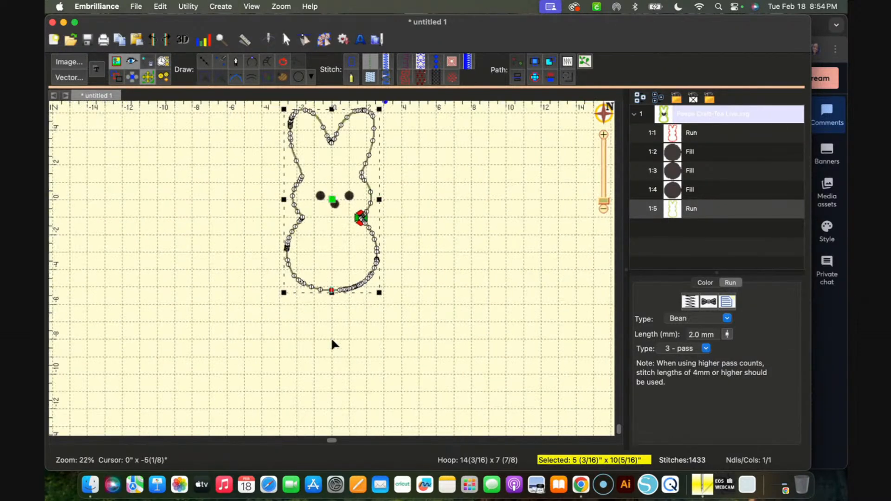
scroll(331, 341, up, 3)
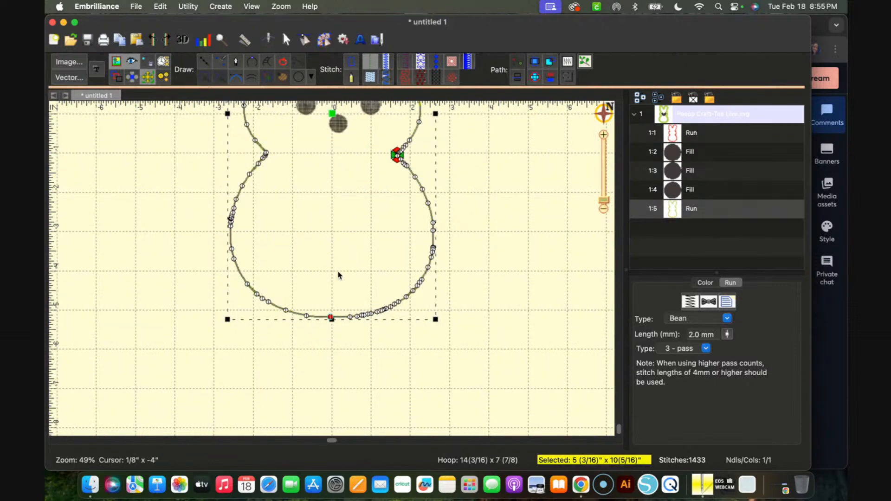
scroll(338, 274, up, 5)
scroll(338, 275, down, 2)
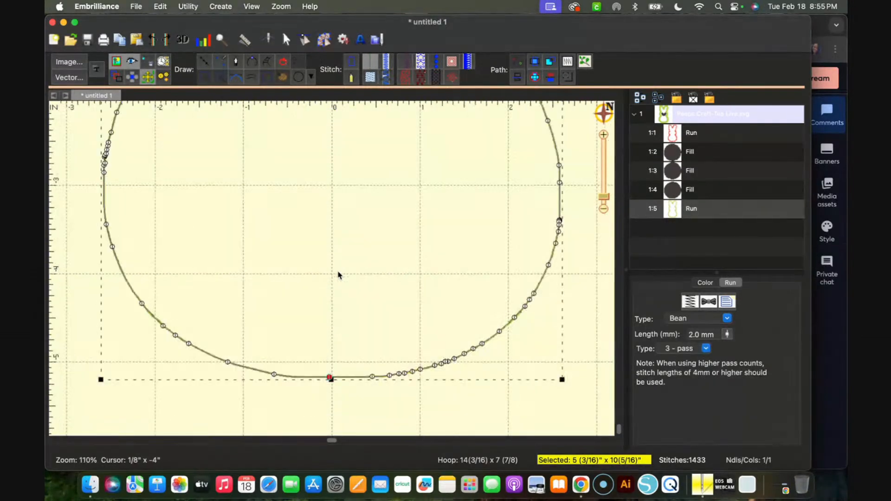
click(373, 378)
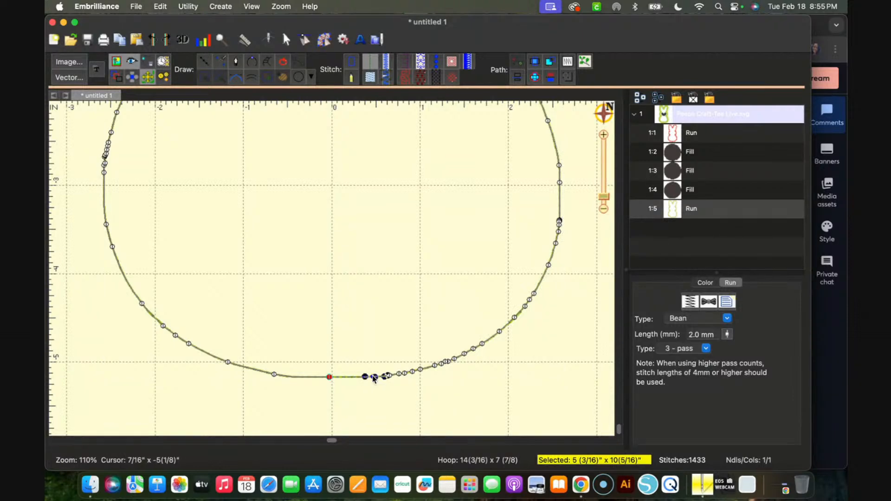
key(Delete)
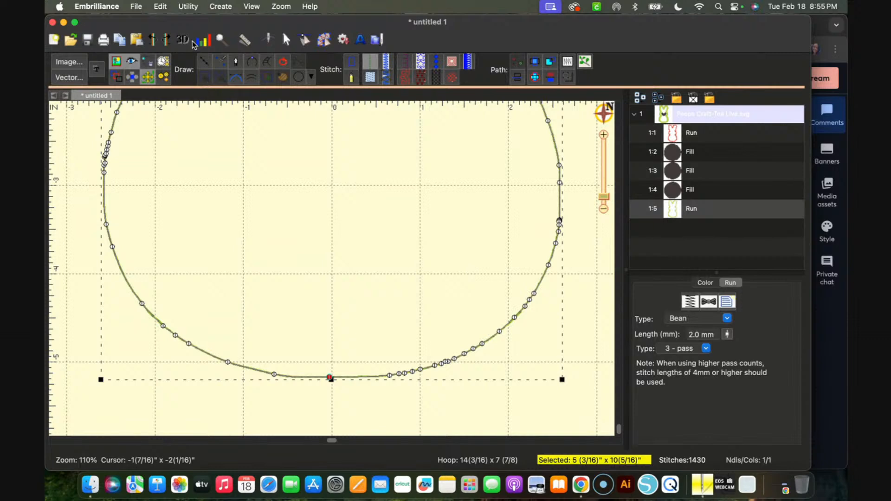
key(super+z)
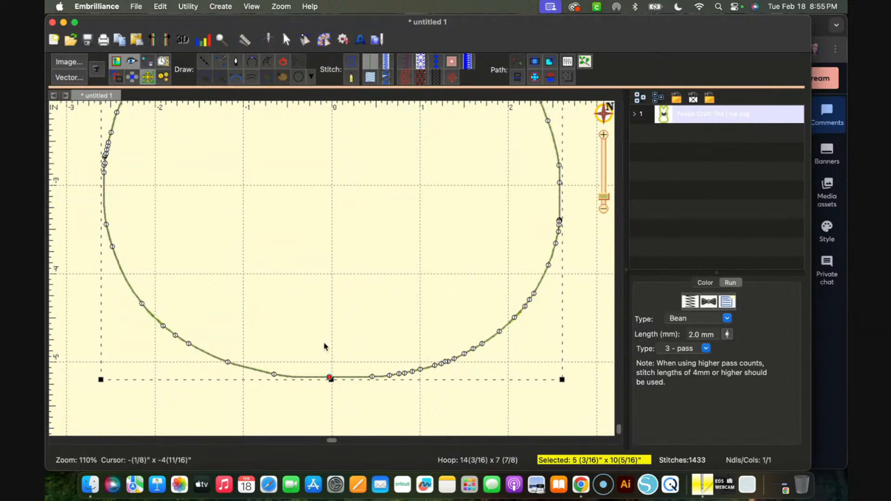
Delete the Lemon Lime outline's nodes along the bunny's bottom, leaving an opening from about -1 3/16" to 1", and deselect the outline
click(330, 378)
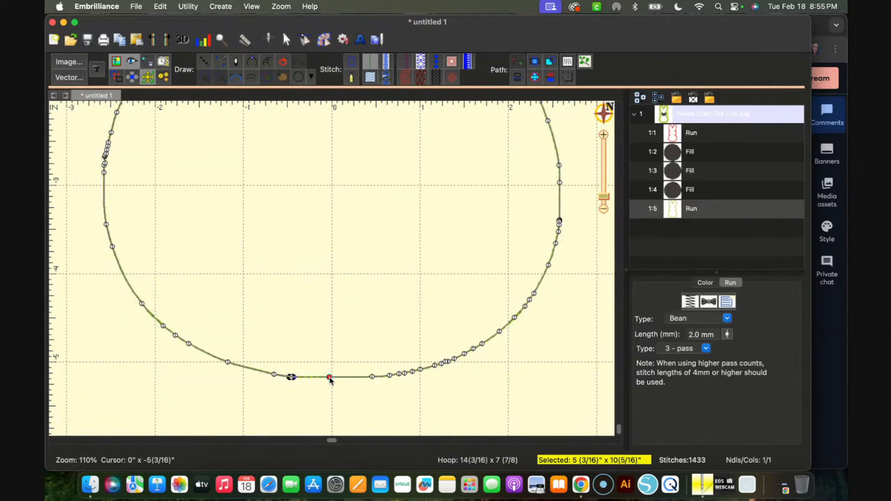
key(Delete)
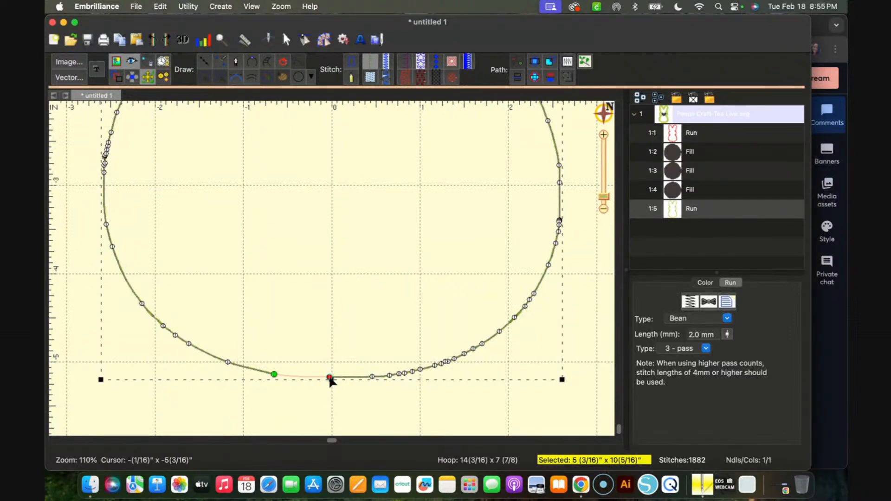
click(329, 377)
key(Delete)
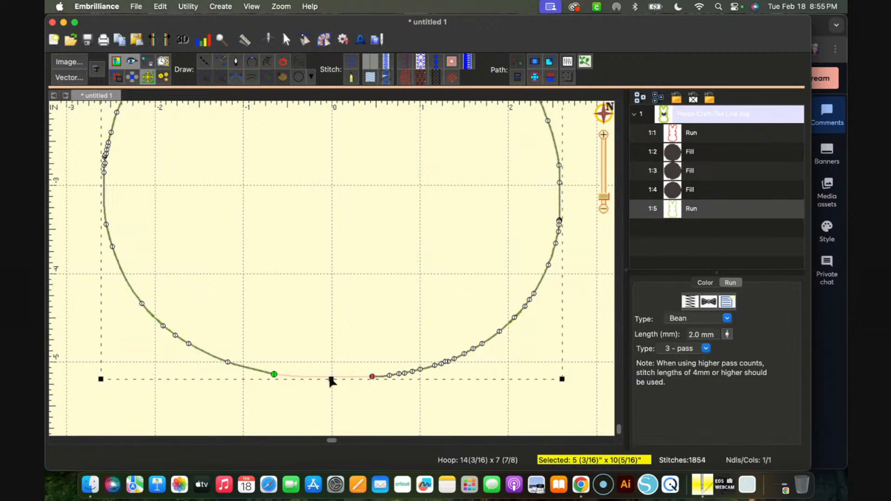
click(372, 376)
key(Delete)
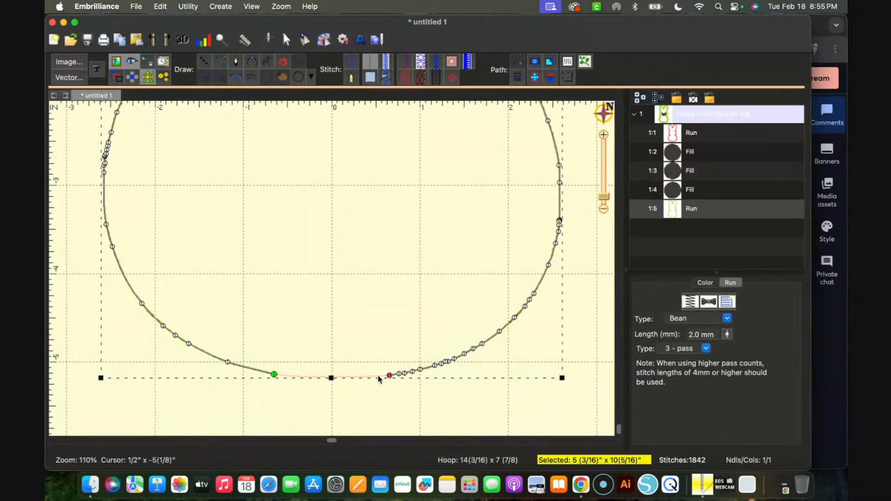
click(389, 375)
key(Delete)
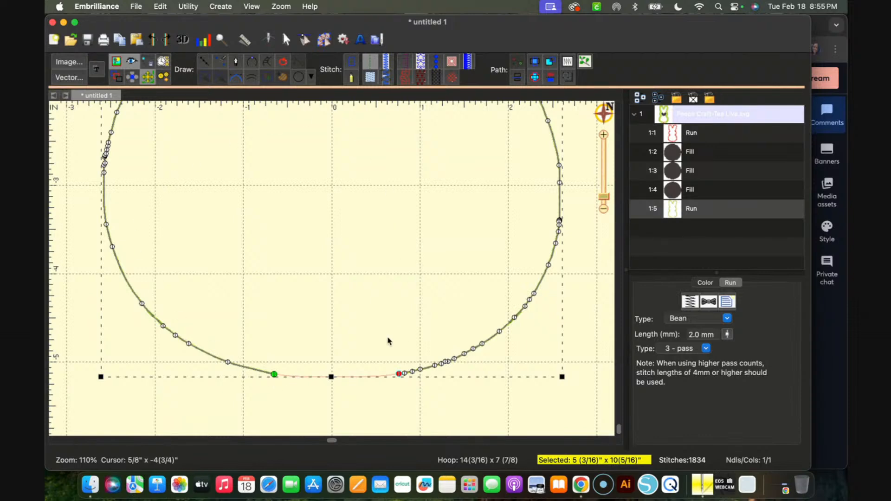
click(400, 375)
key(Delete)
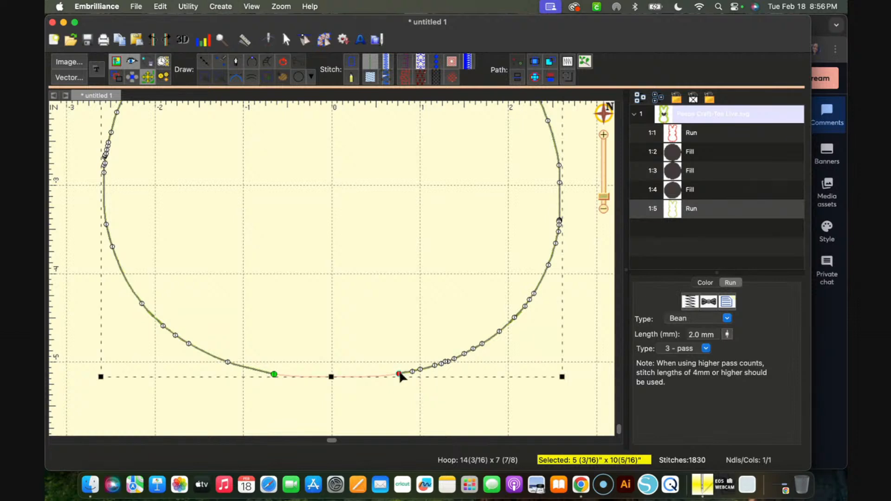
click(399, 374)
key(Delete)
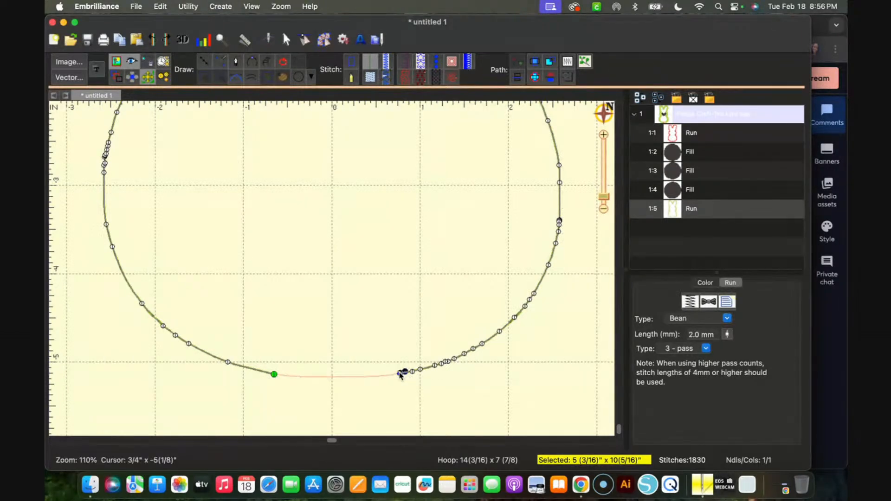
click(413, 372)
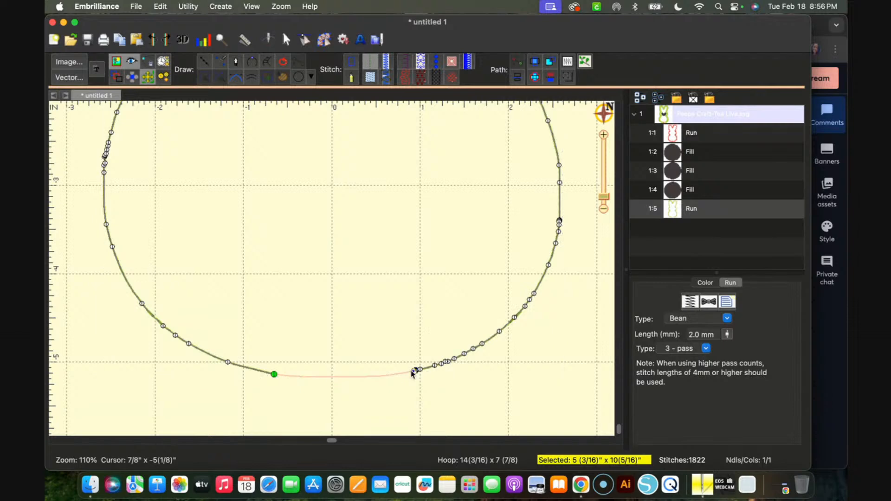
key(Delete)
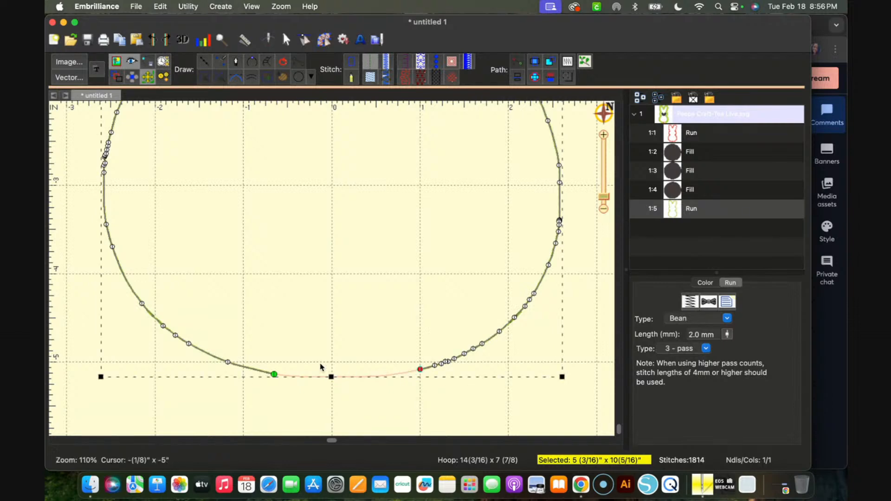
click(274, 375)
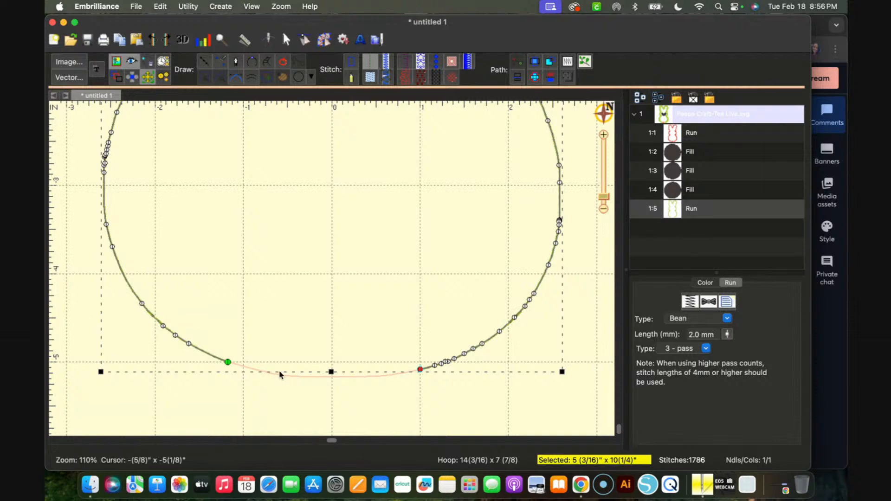
click(328, 396)
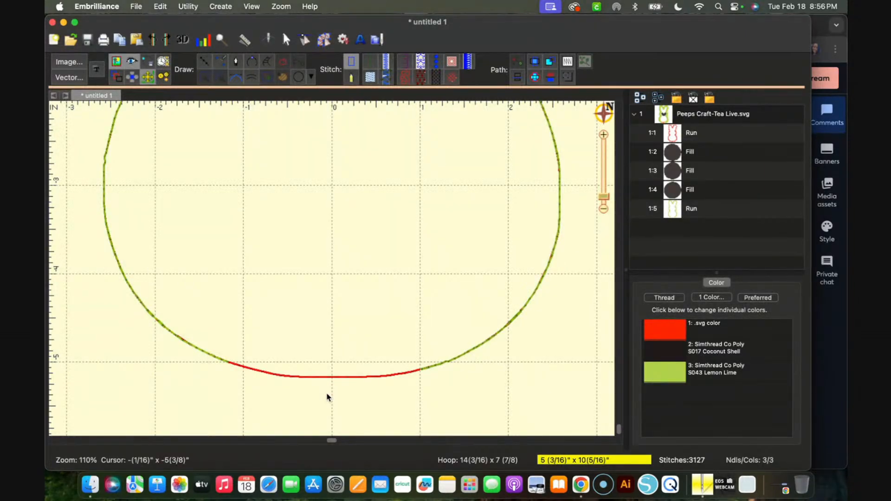
Measure the width of the opening in the Lemon Lime outline at the bunny's bottom
click(245, 43)
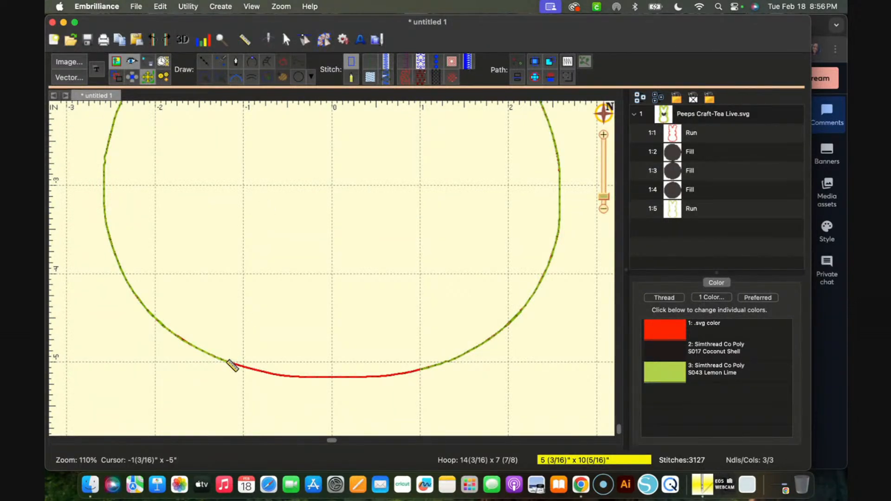
drag(227, 363, 353, 367)
drag(229, 361, 443, 361)
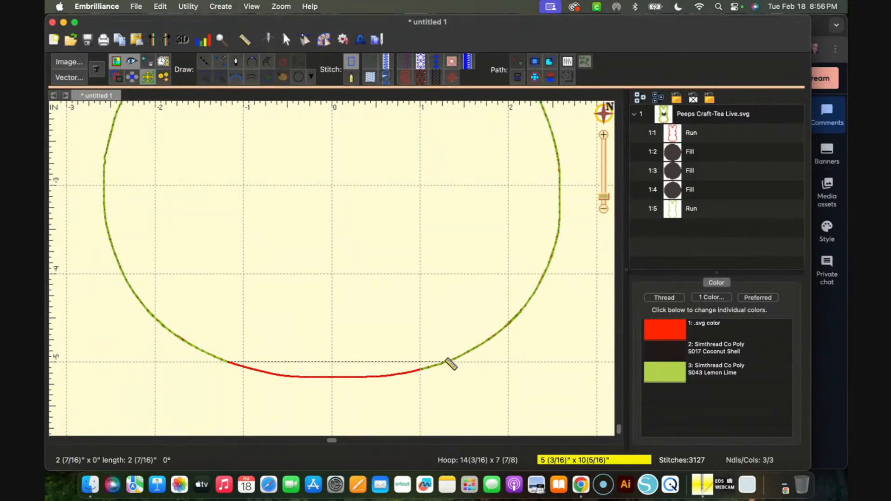
drag(447, 361, 446, 361)
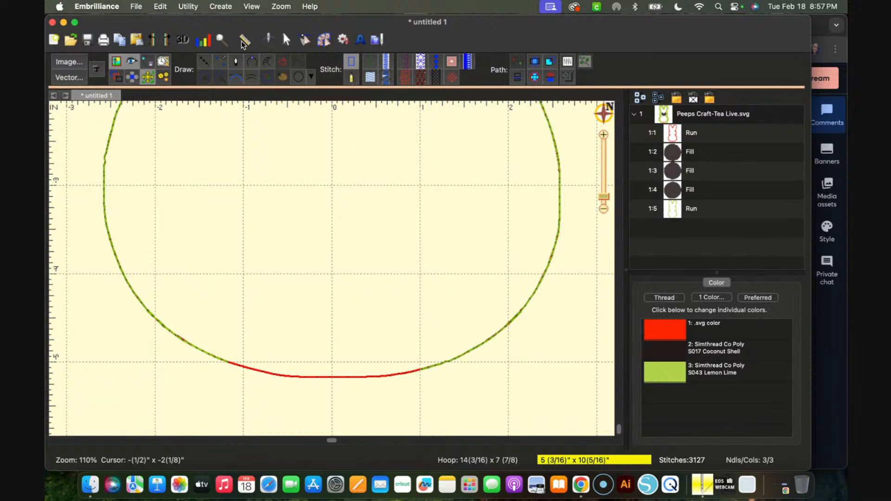
Copy the red Run outline of the bunny, paste the duplicate with Paste Over, and deselect the outlines
scroll(325, 220, down, 5)
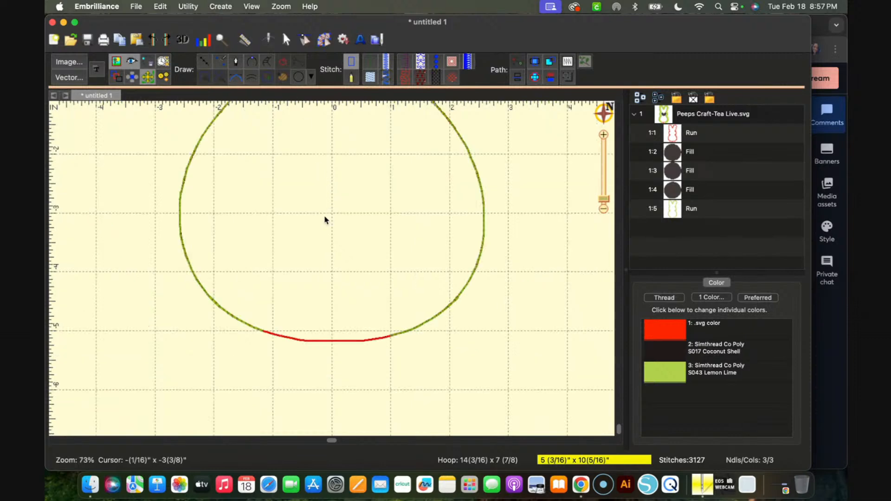
scroll(325, 219, down, 3)
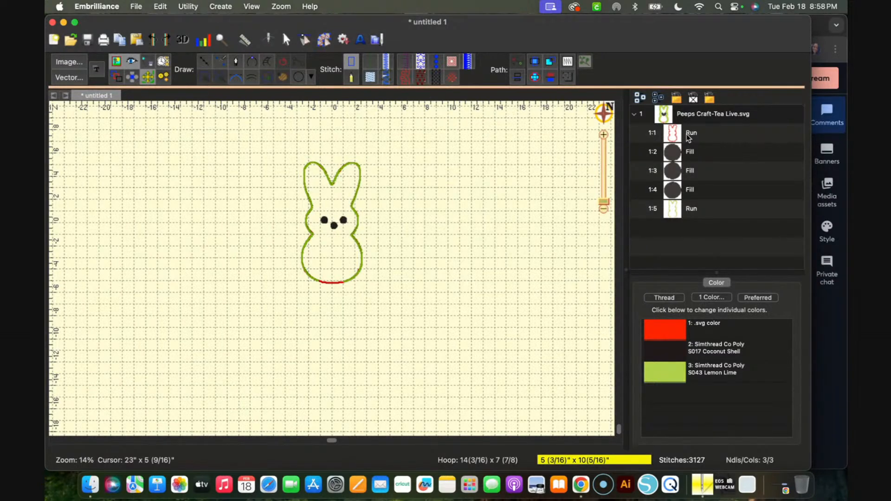
click(677, 135)
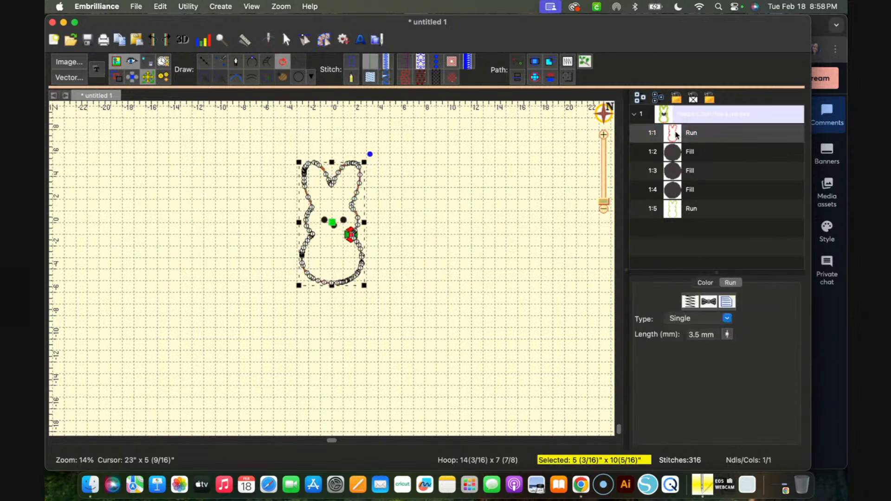
right_click(677, 135)
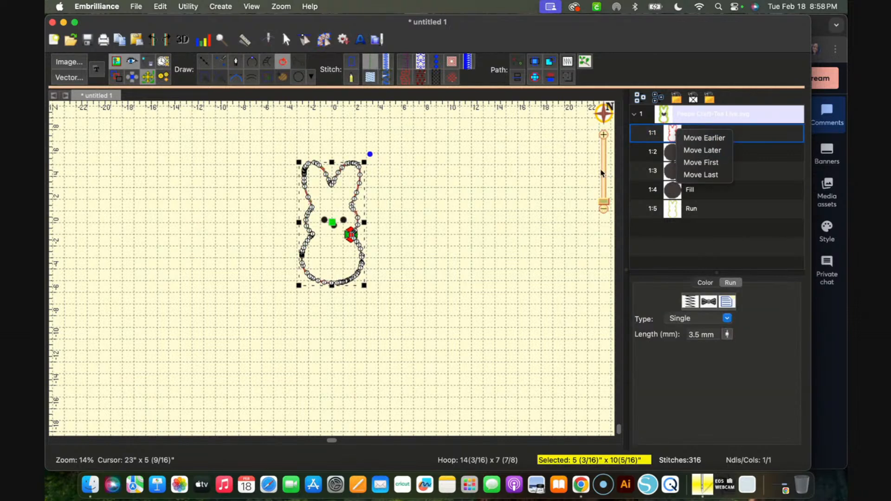
click(543, 189)
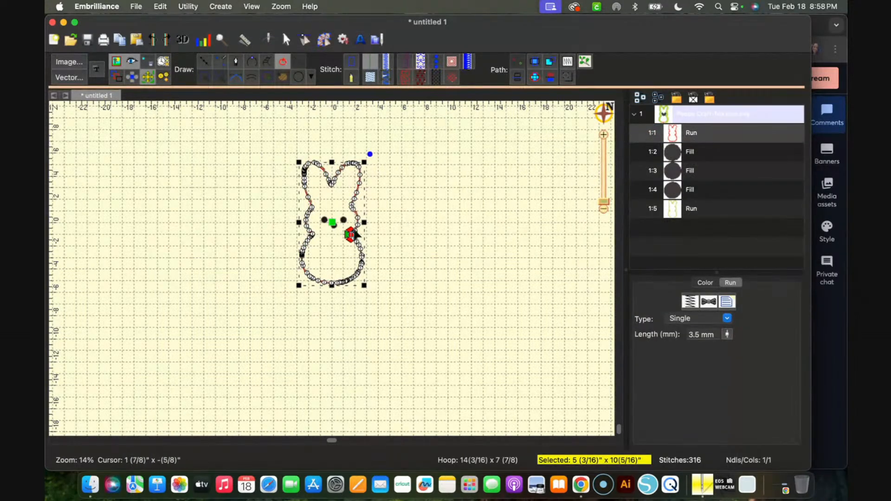
right_click(358, 214)
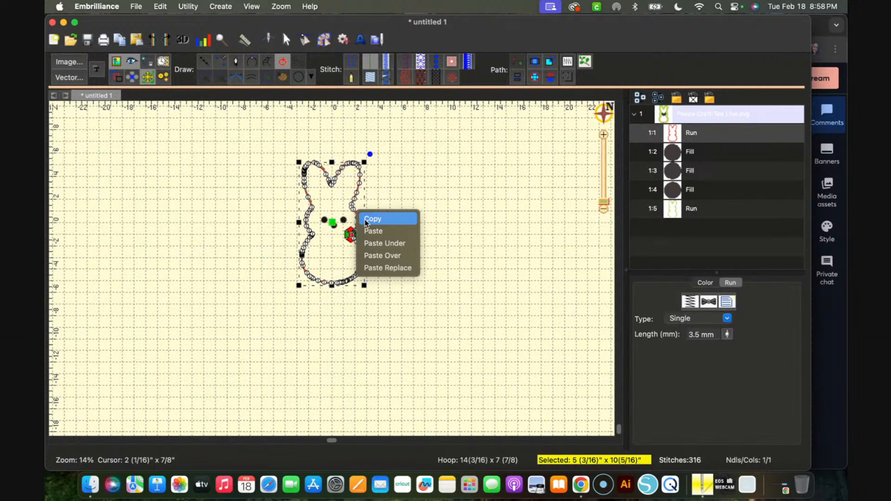
click(366, 220)
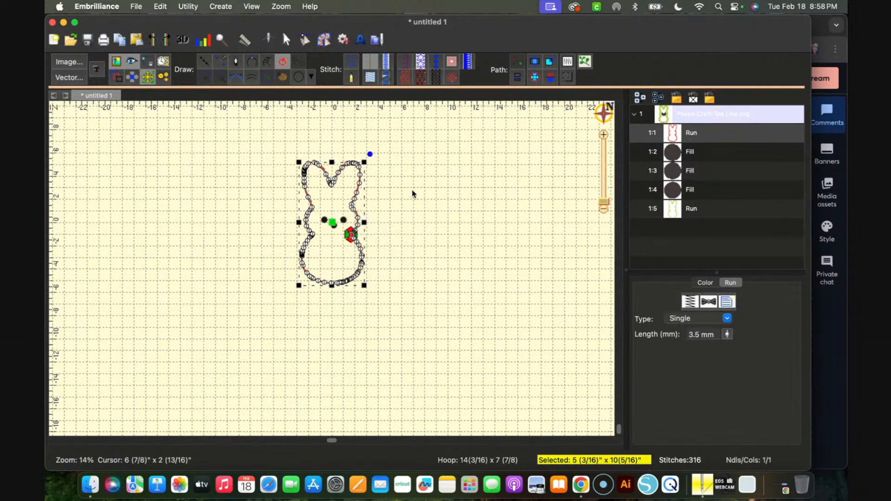
right_click(413, 190)
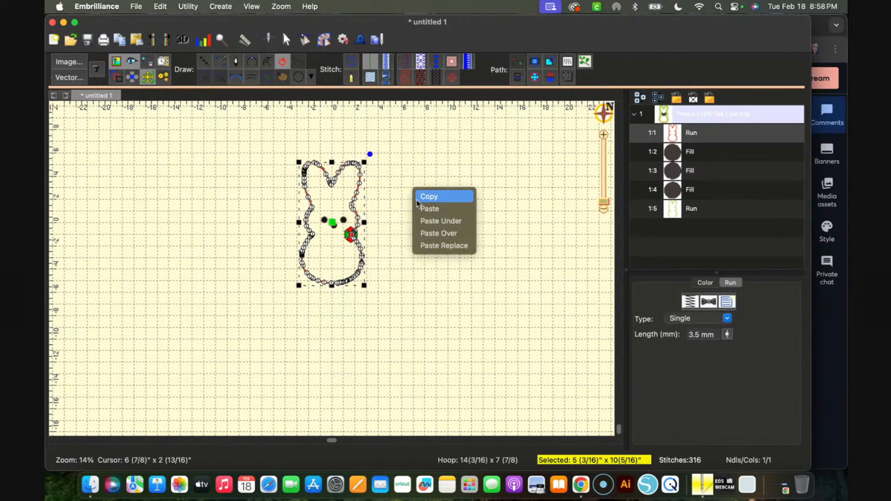
click(427, 233)
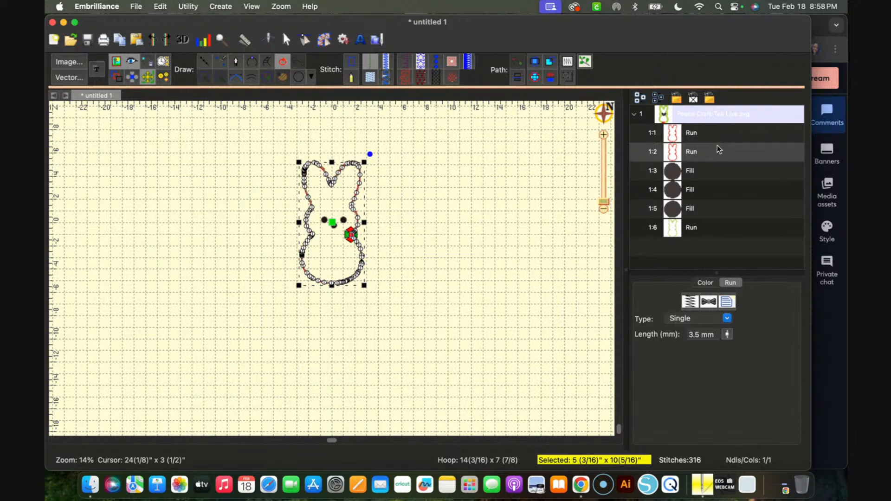
click(695, 139)
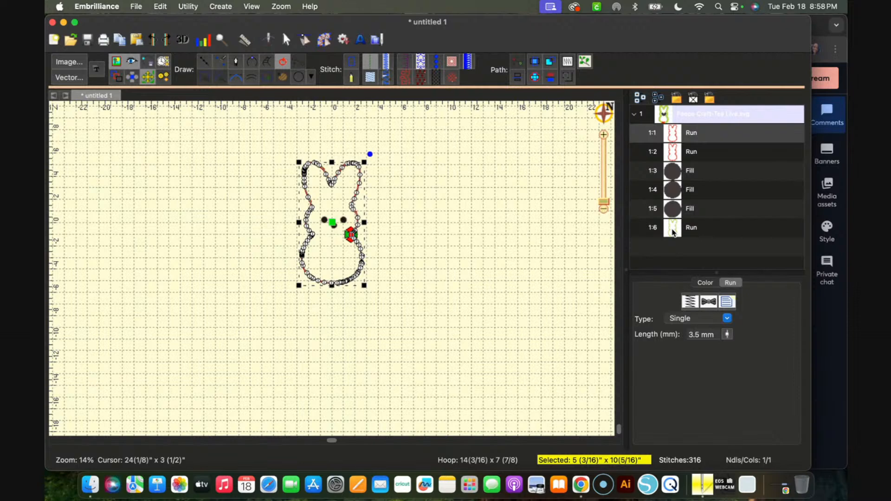
click(481, 305)
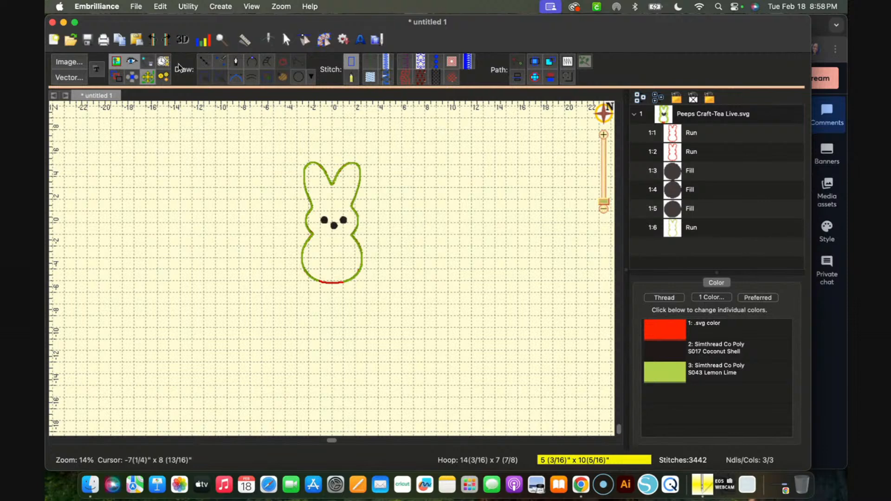
Open the print settings for the bunny design and review its preview pages and the available printers
click(136, 7)
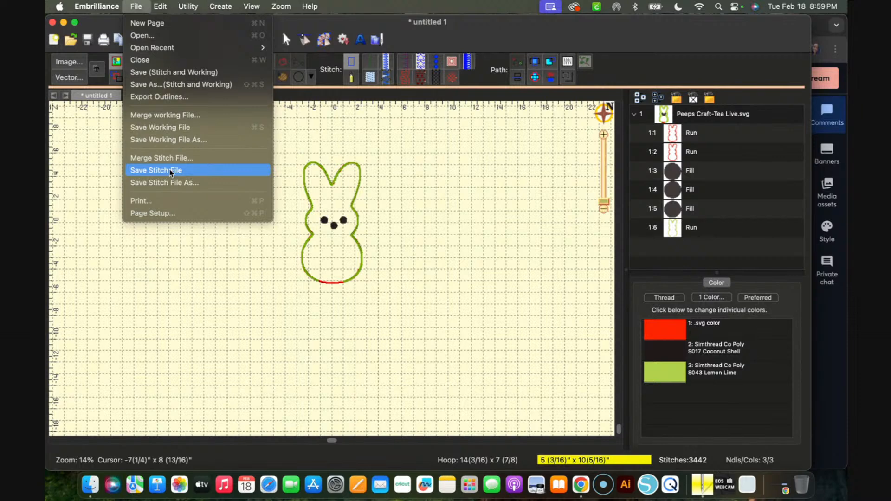
click(158, 201)
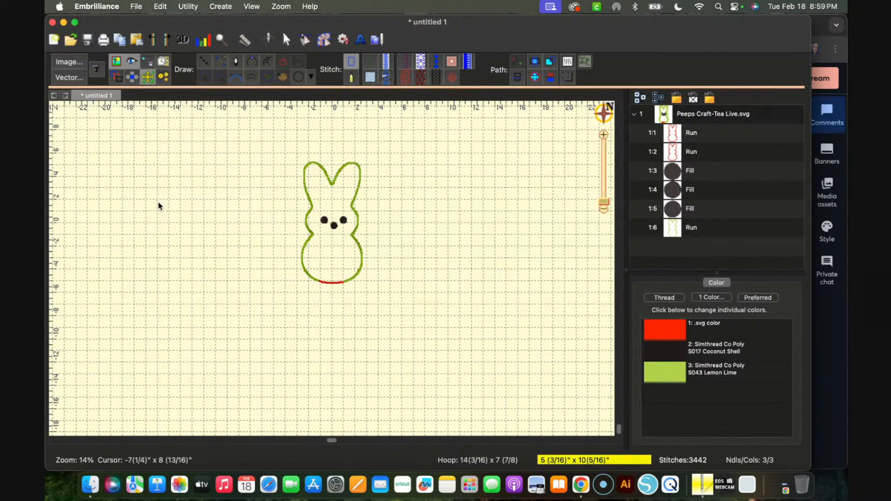
key(super+p)
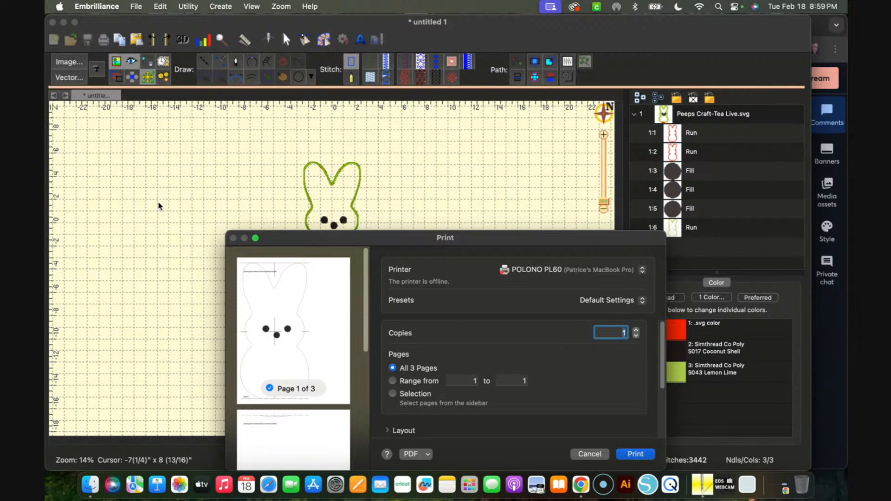
drag(331, 239, 322, 152)
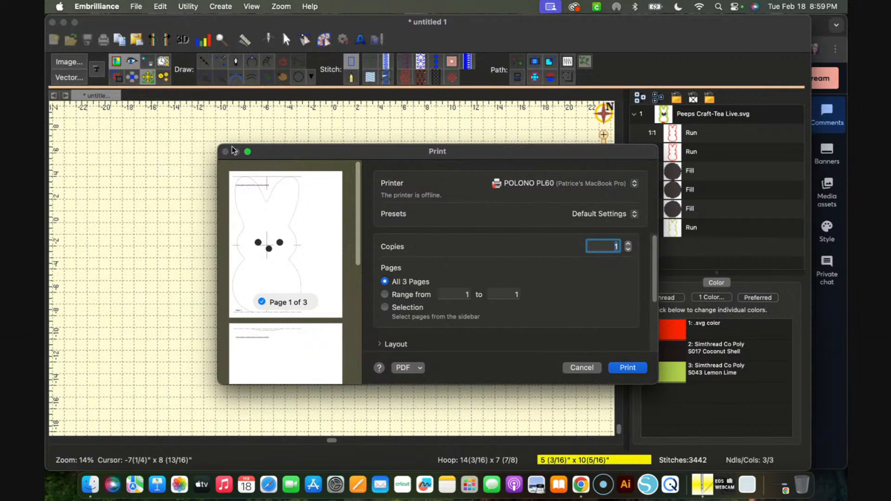
drag(478, 159, 520, 90)
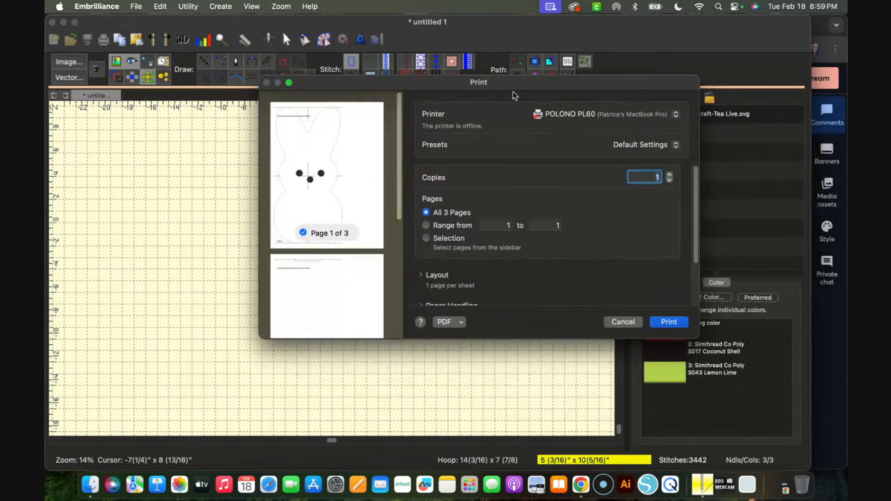
drag(516, 341, 510, 412)
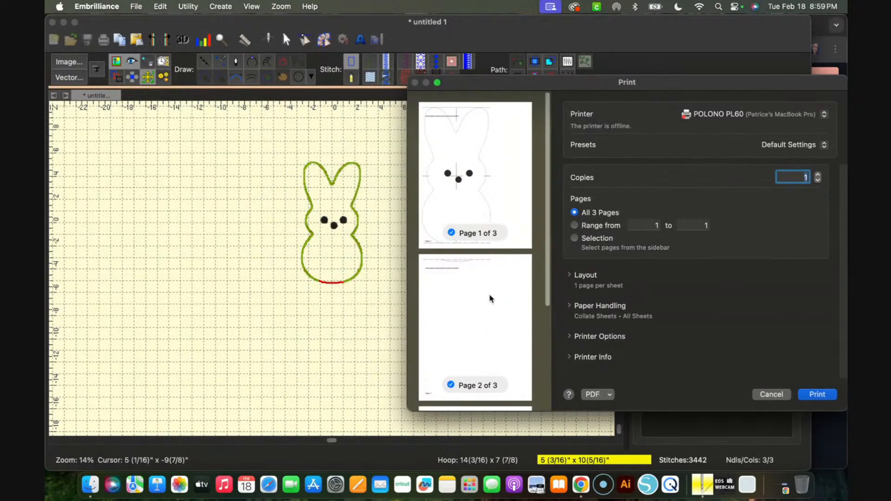
scroll(490, 299, down, 3)
scroll(491, 299, down, 2)
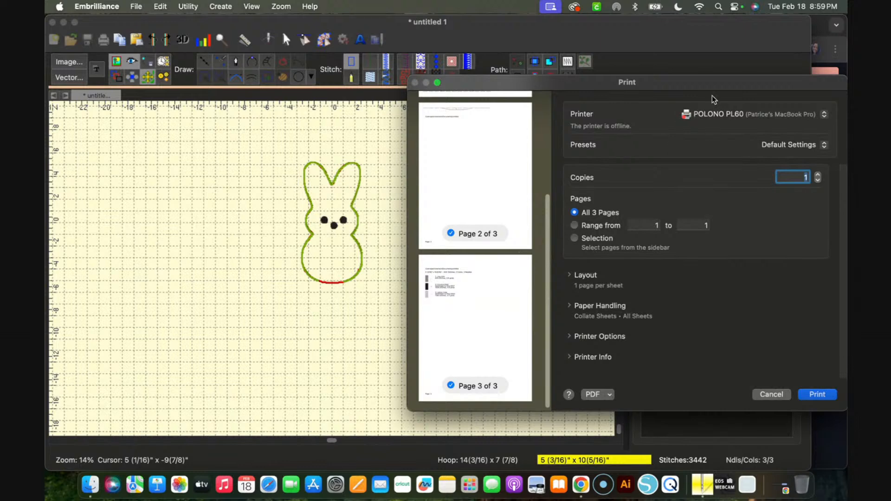
drag(710, 83, 512, 56)
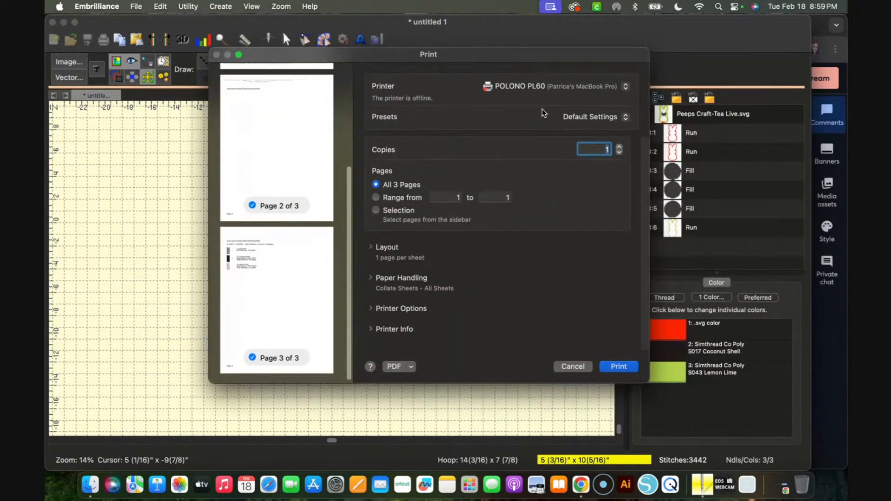
click(624, 88)
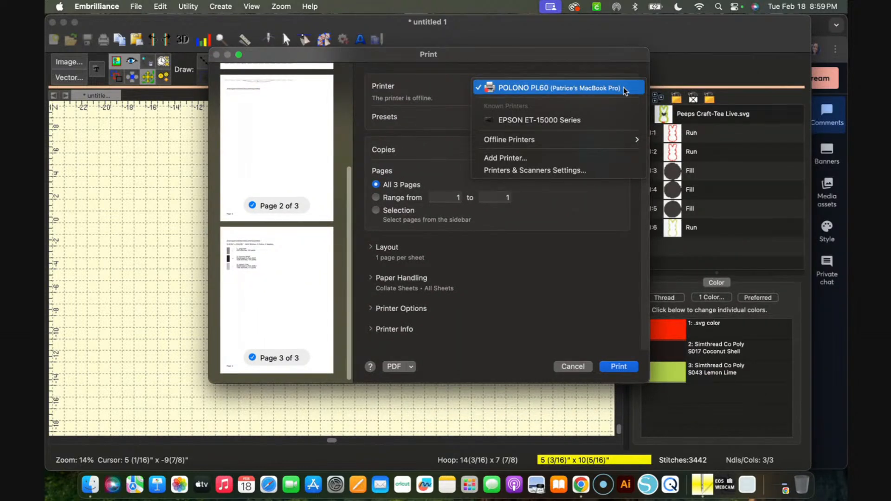
click(604, 61)
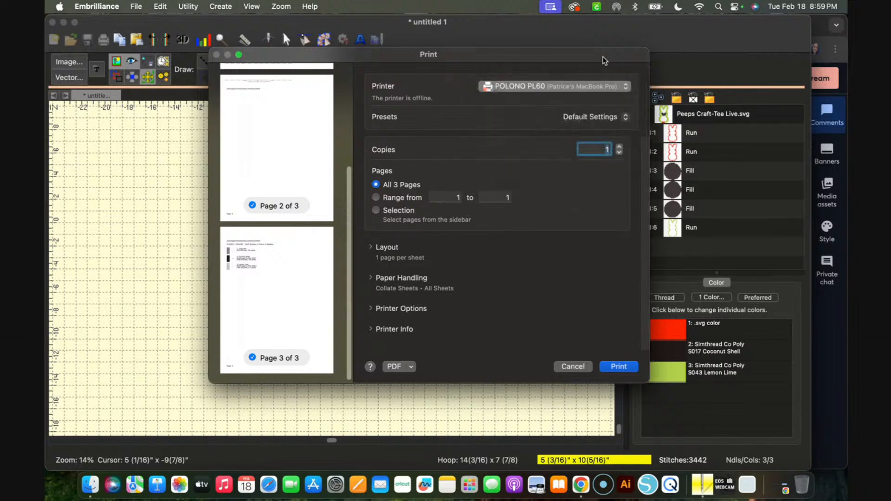
Save the design's print pages as a PDF named "Peeps Run Sheet" in the Documents folder
click(411, 367)
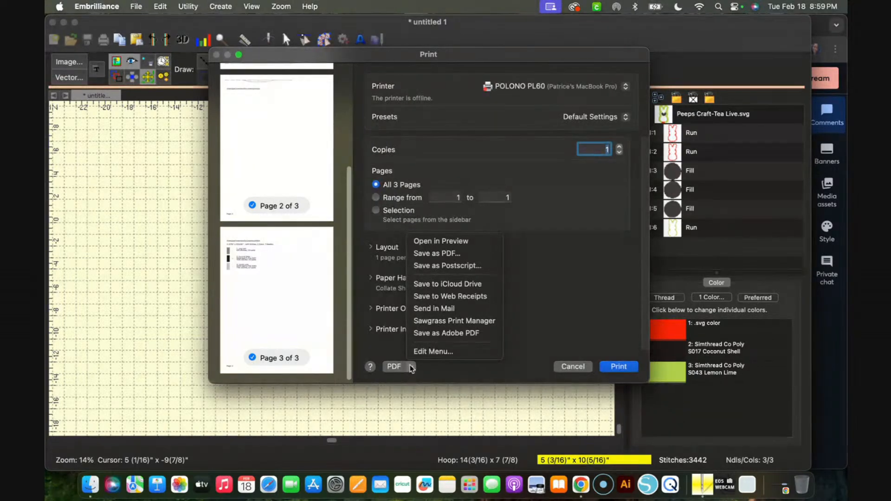
click(444, 254)
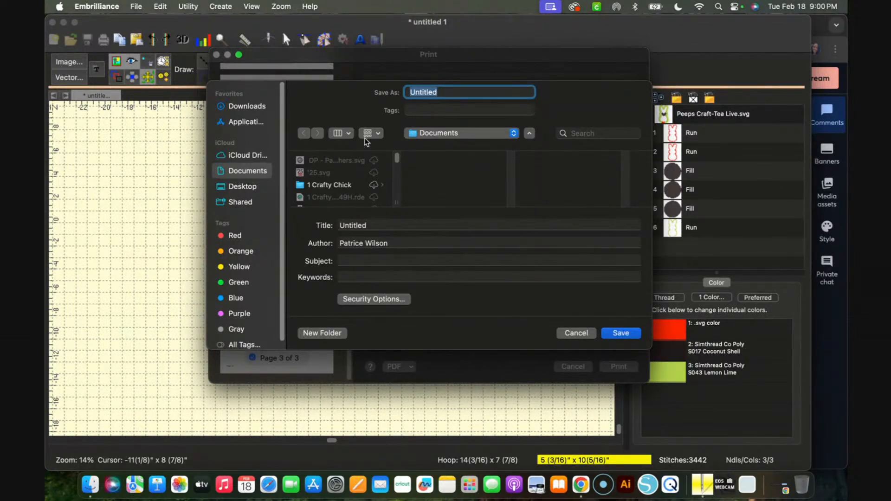
text(Peeps Run Sheet)
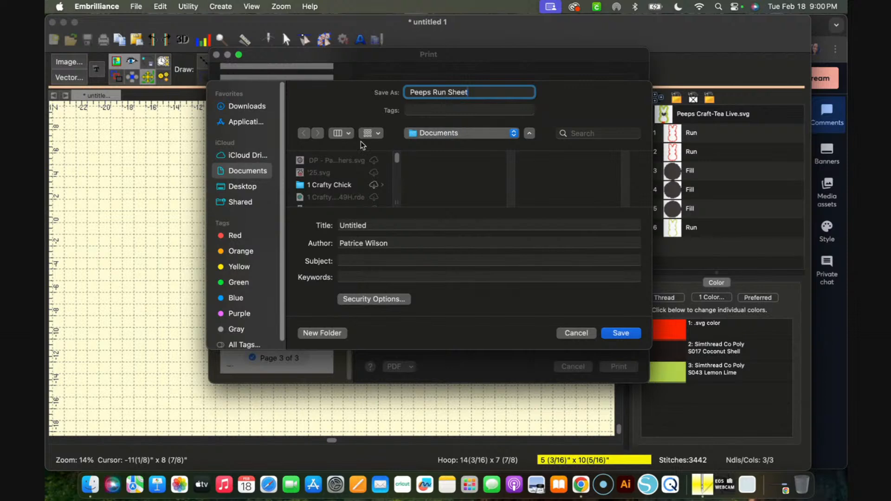
click(634, 334)
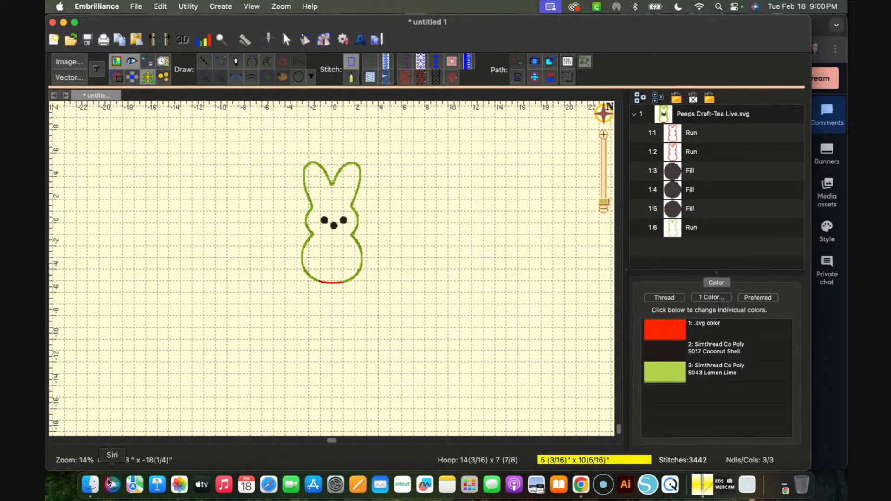
Open the Peeps Run Sheet PDF from Documents in Acrobat and examine the printed bunny template across its first two pages
click(90, 485)
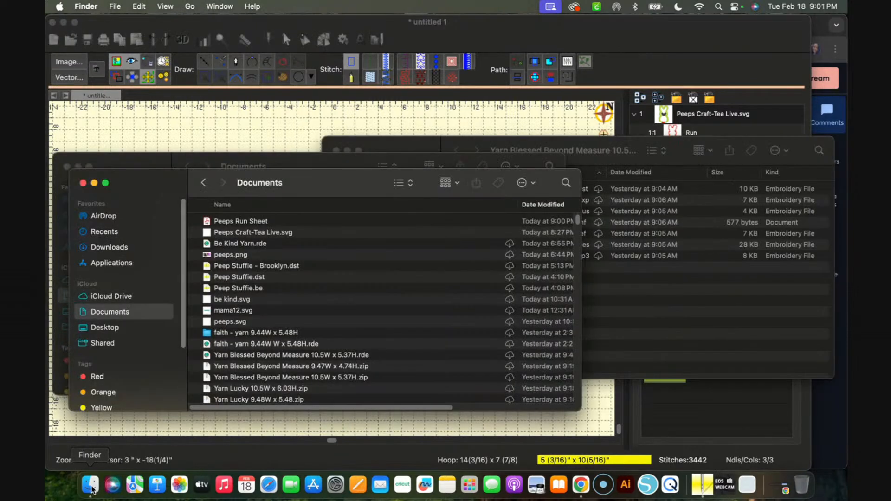
click(252, 226)
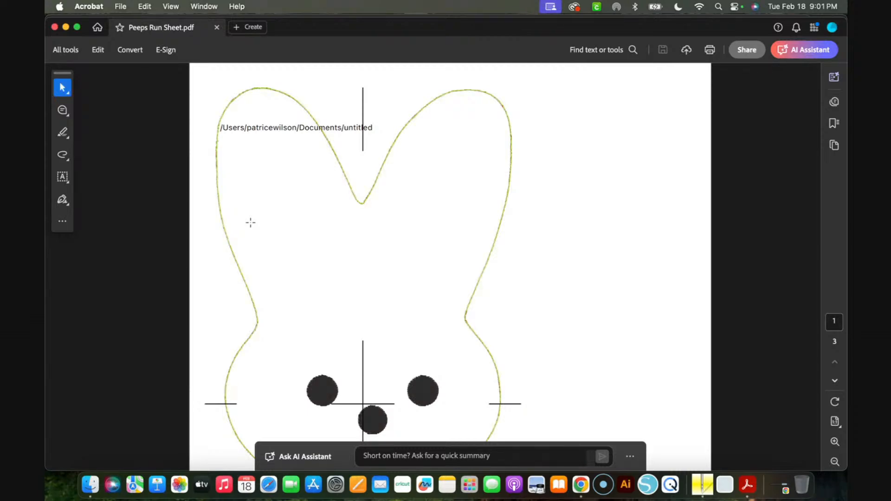
scroll(350, 232, down, 10)
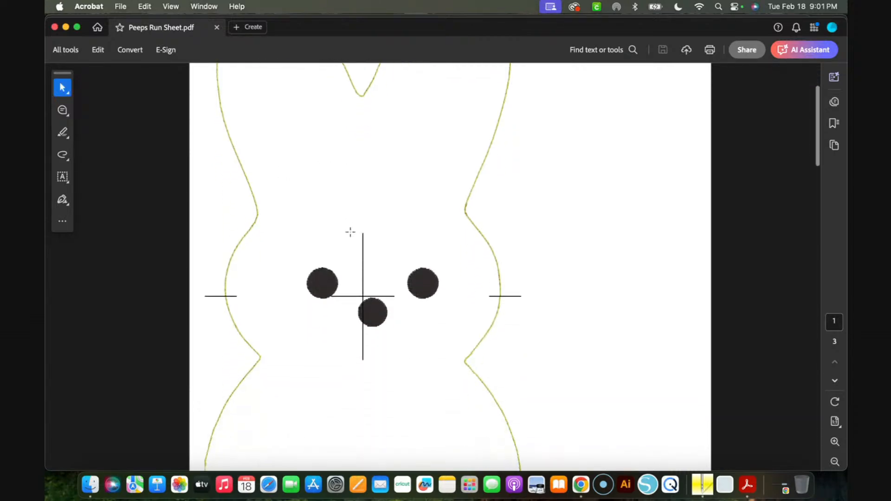
scroll(350, 232, down, 1)
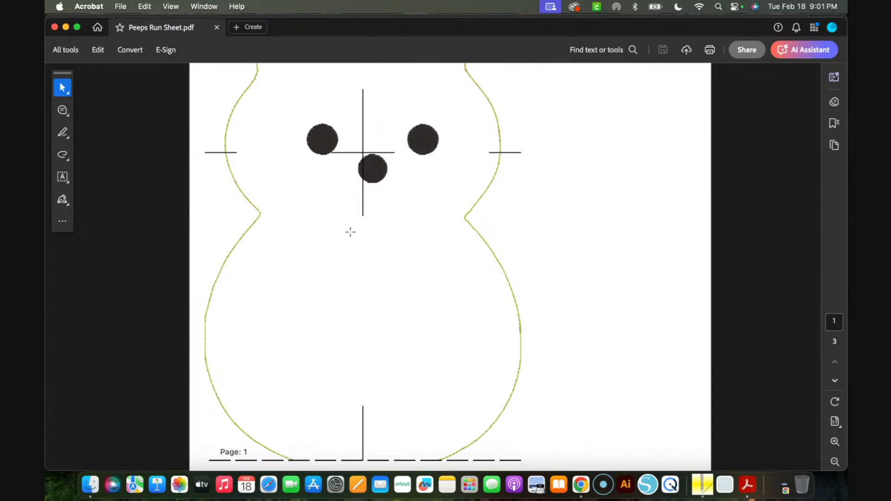
scroll(350, 232, down, 1)
scroll(351, 232, up, 6)
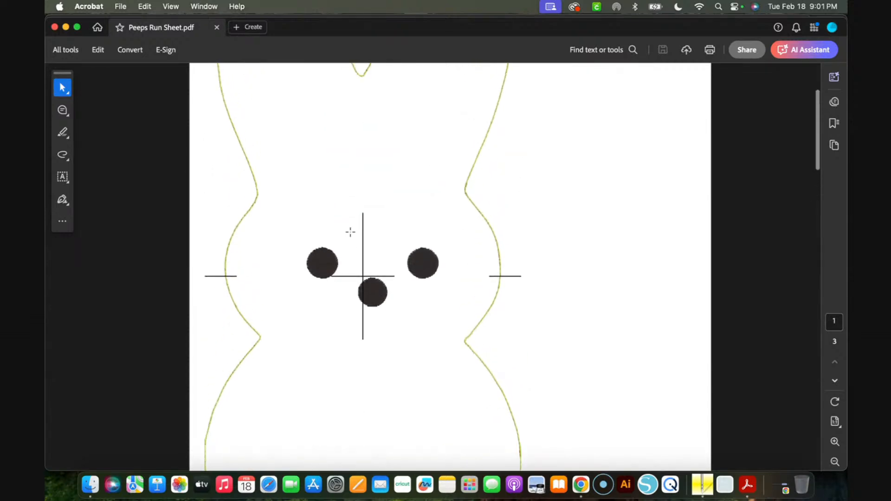
scroll(351, 232, down, 7)
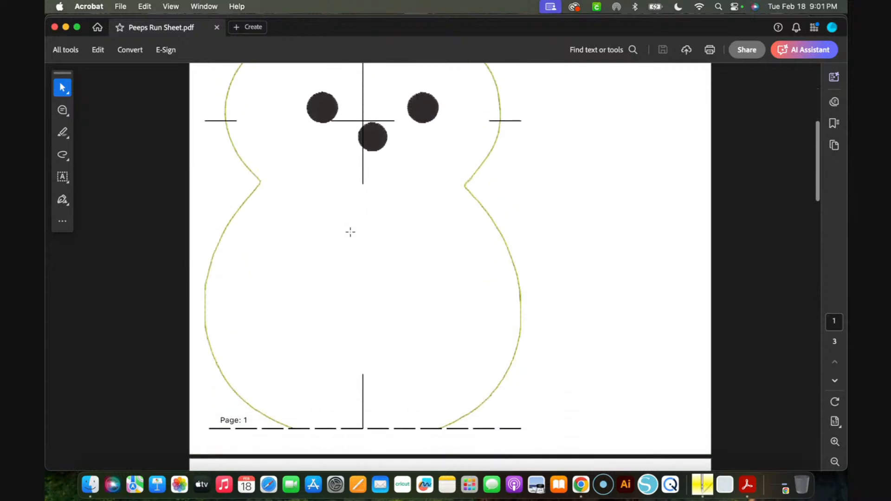
scroll(351, 232, up, 4)
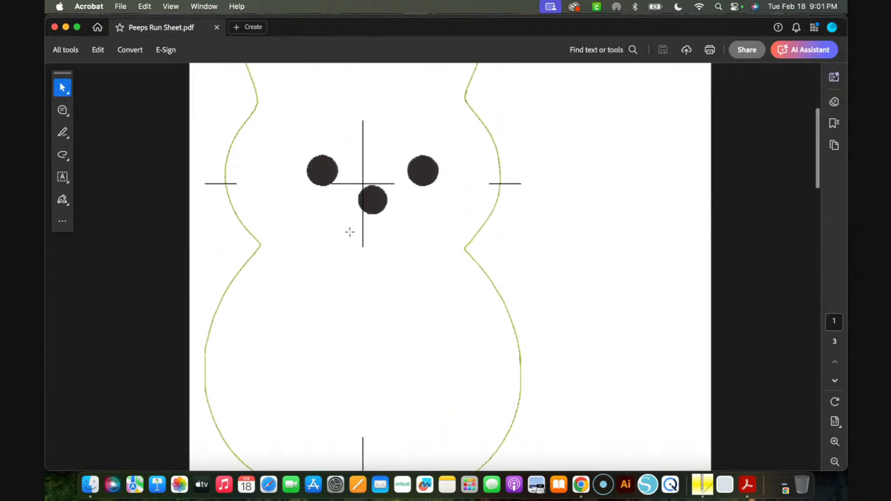
scroll(367, 218, down, 2)
scroll(365, 220, down, 15)
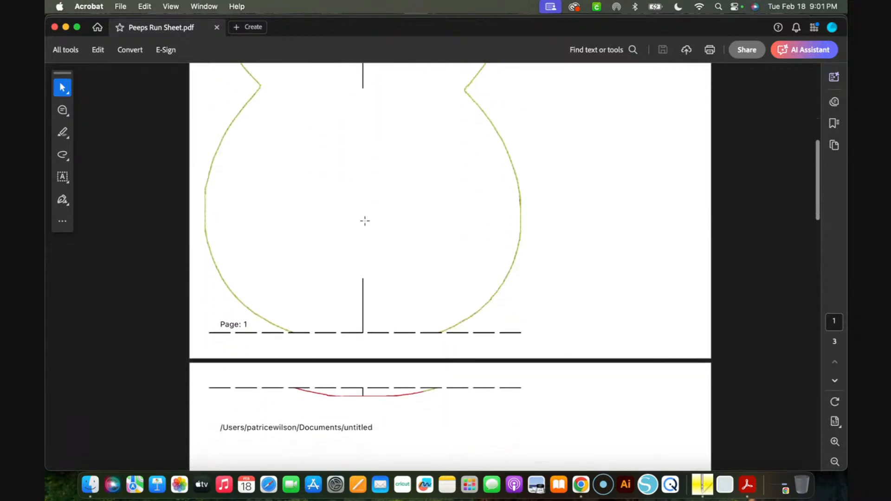
Examine the run sheet's thread colour list on page 3, including each colour's stitch count and yardage
scroll(365, 220, down, 20)
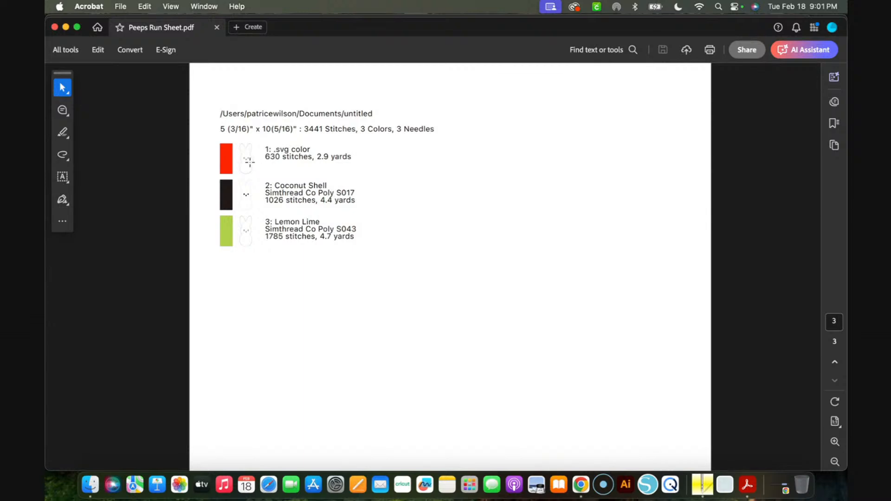
scroll(238, 175, up, 1)
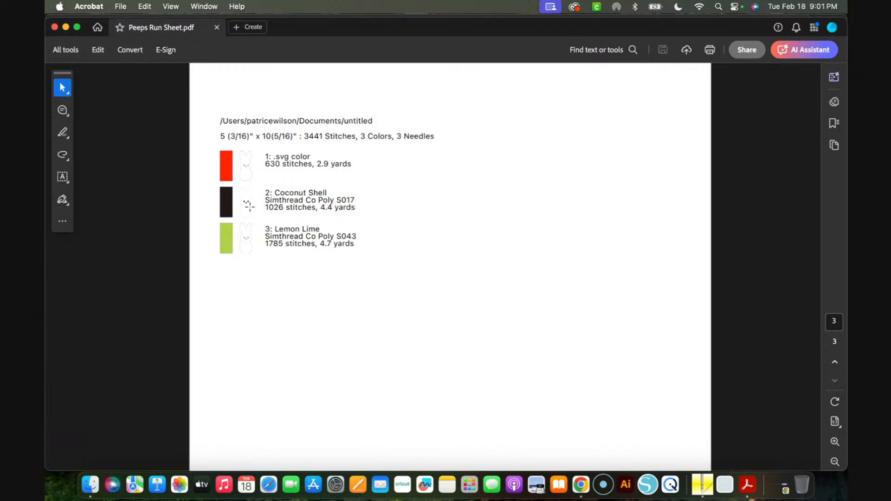
scroll(249, 204, up, 5)
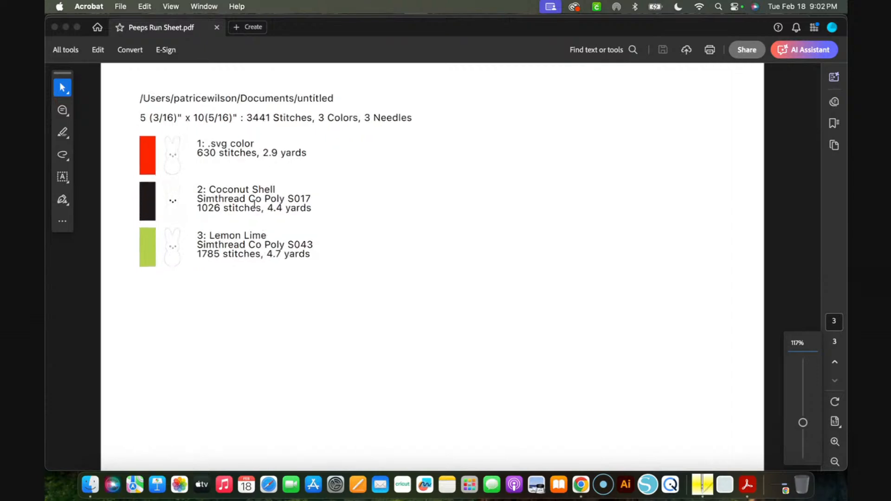
scroll(254, 204, up, 5)
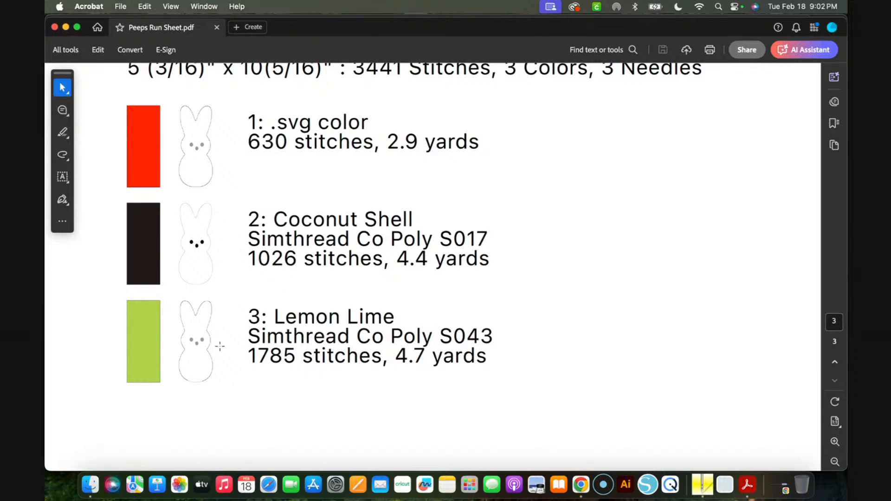
scroll(217, 342, down, 1)
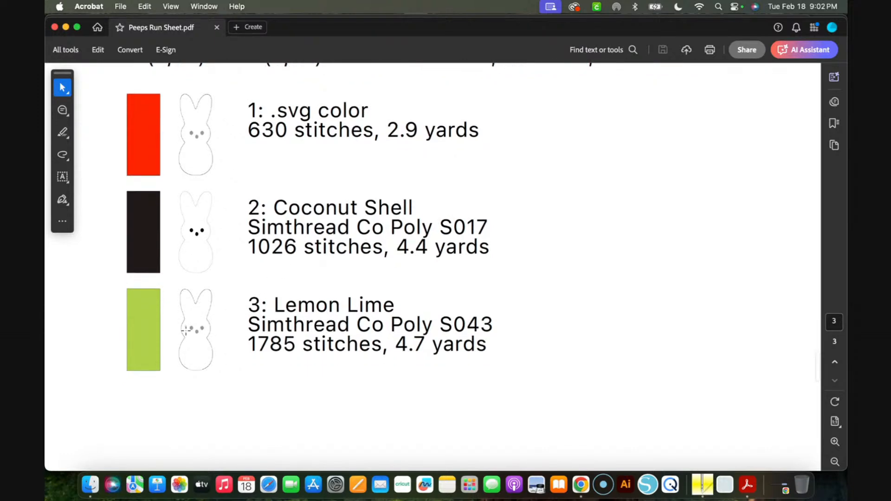
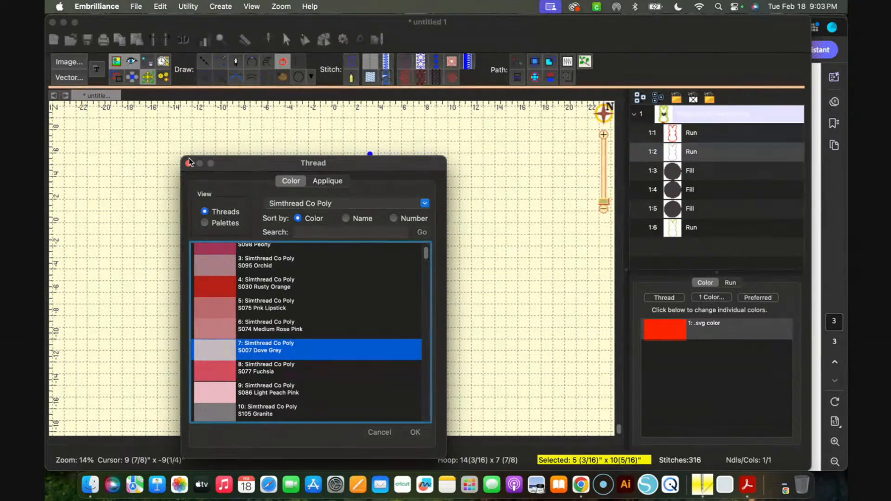
Set the second Run outline's thread to Simthread Co Poly S007 Dove Grey and deselect the design
click(416, 433)
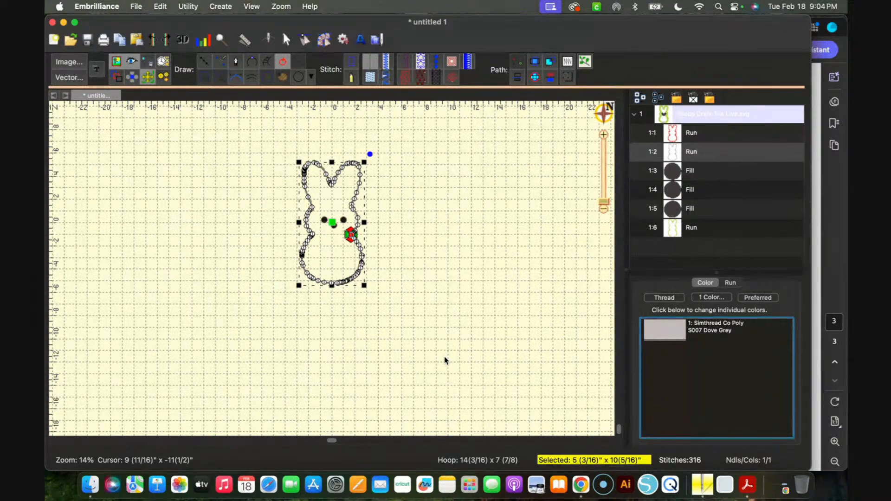
click(453, 277)
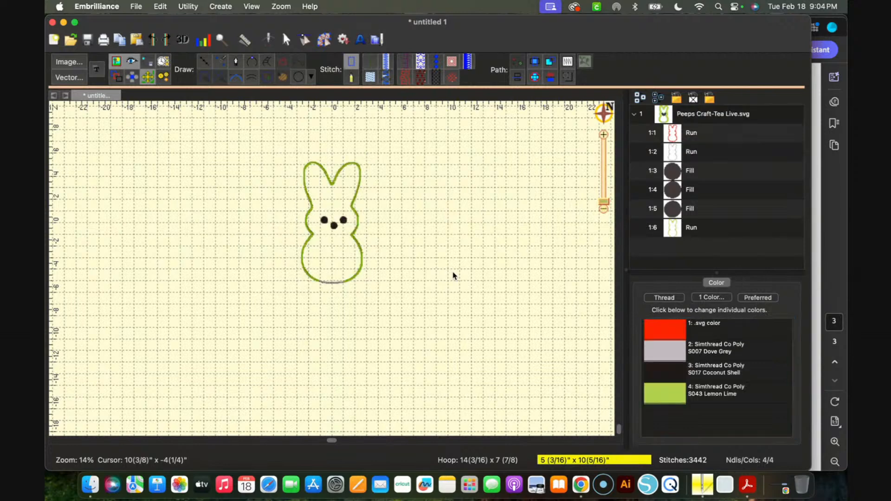
Save the design as a DST stitch file named "Peeps Craft-Tea Live" on the NO NAME drive
click(136, 7)
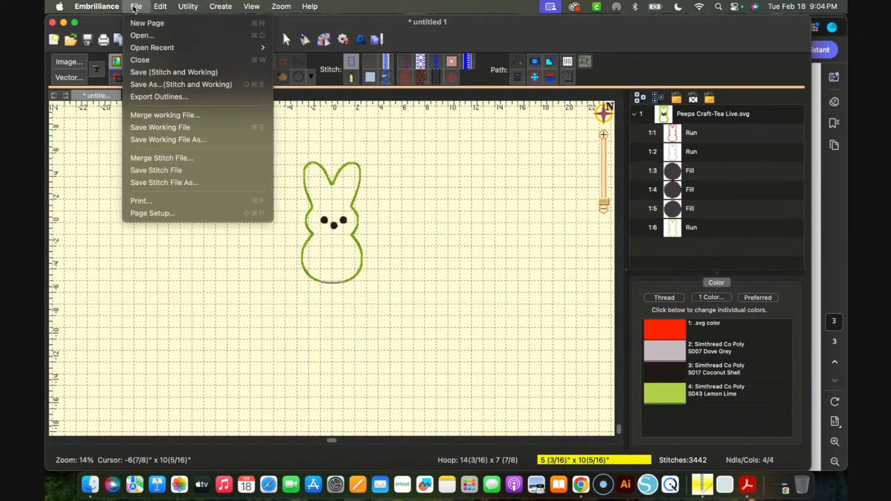
click(172, 170)
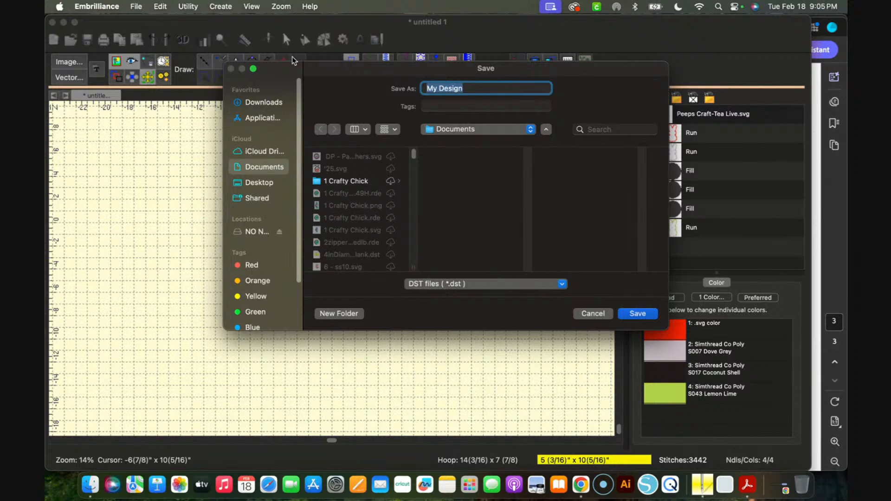
text(Peeps Crad)
key(BackSpace)
text(ft-Tea Live)
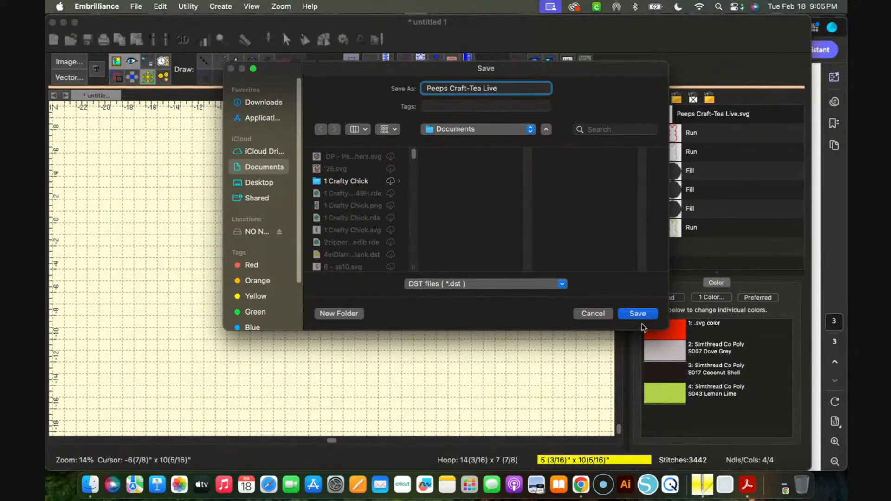
click(562, 284)
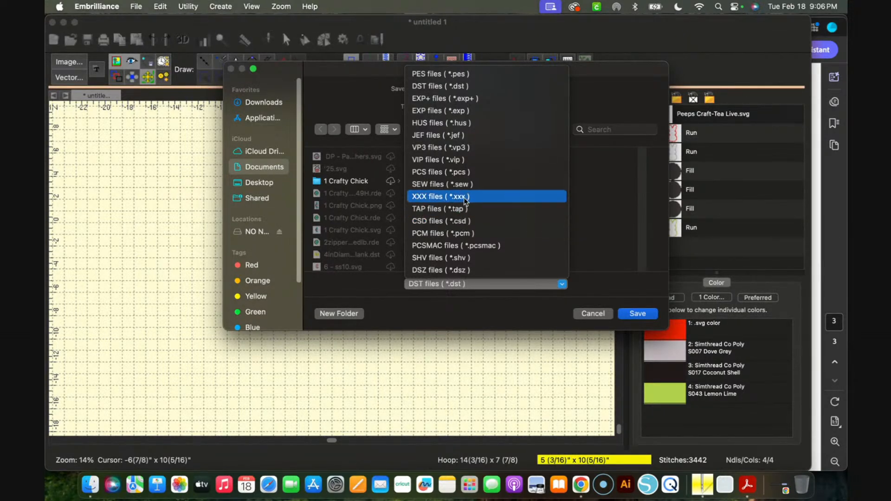
click(506, 87)
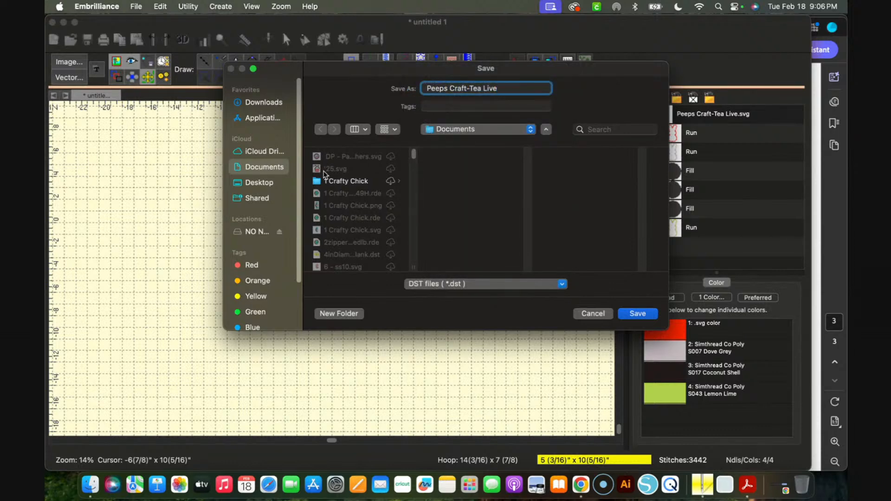
click(256, 232)
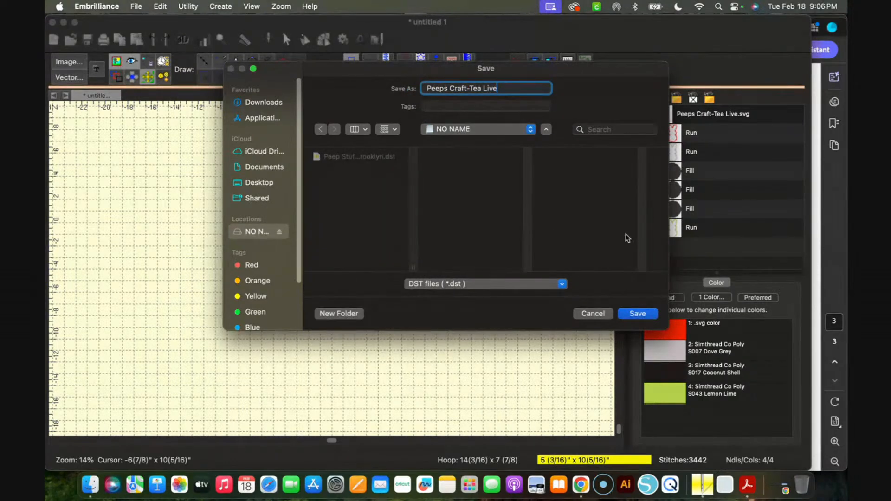
click(637, 315)
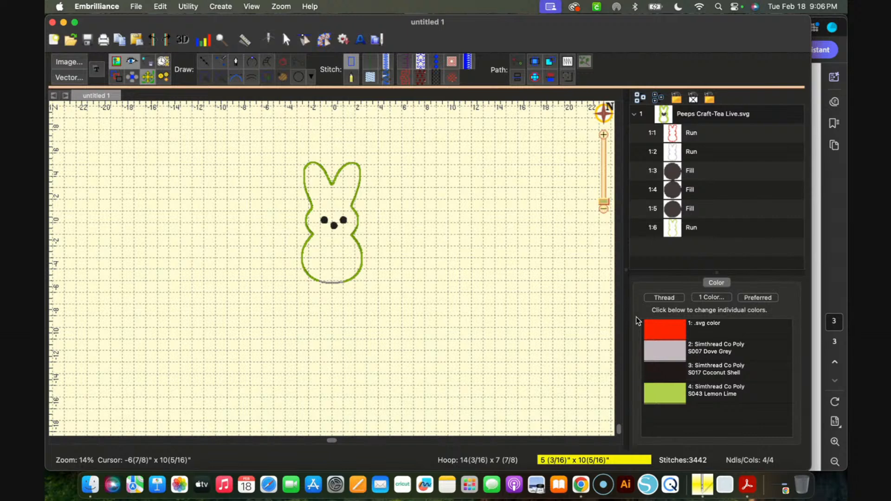
Check the NO NAME drive in Finder for the Peeps Craft-Tea Live.dst file and eject the drive
click(90, 485)
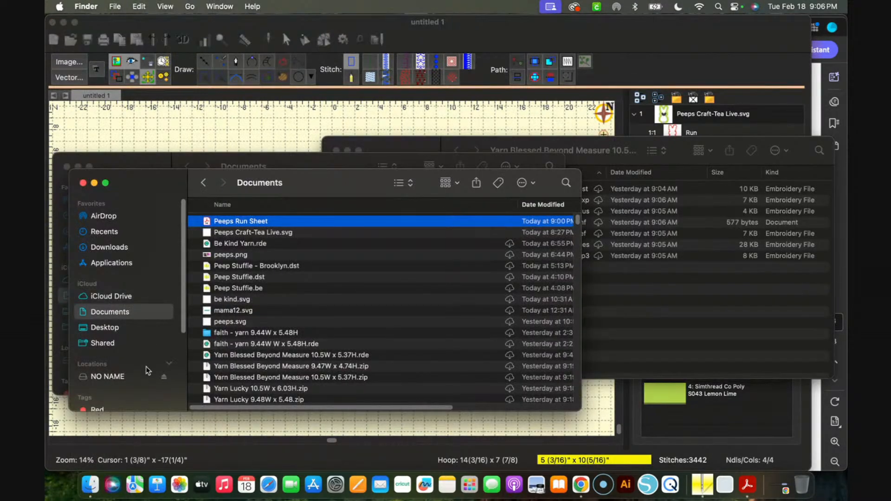
click(108, 377)
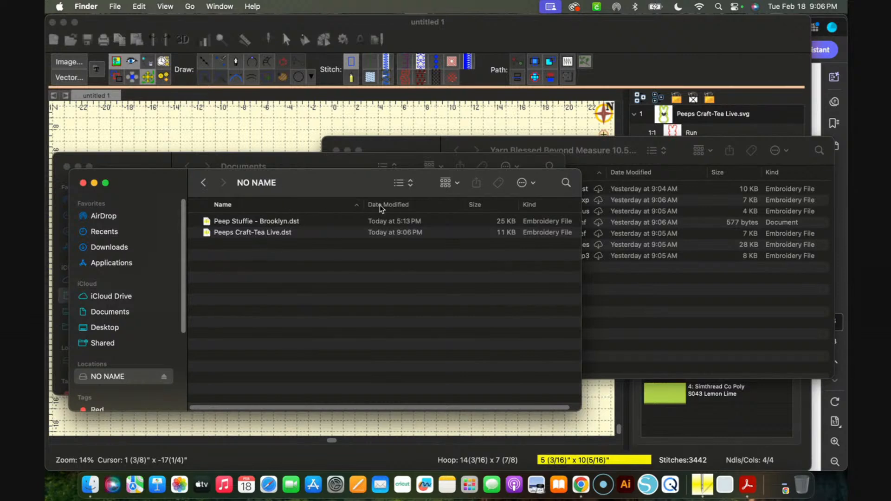
click(207, 187)
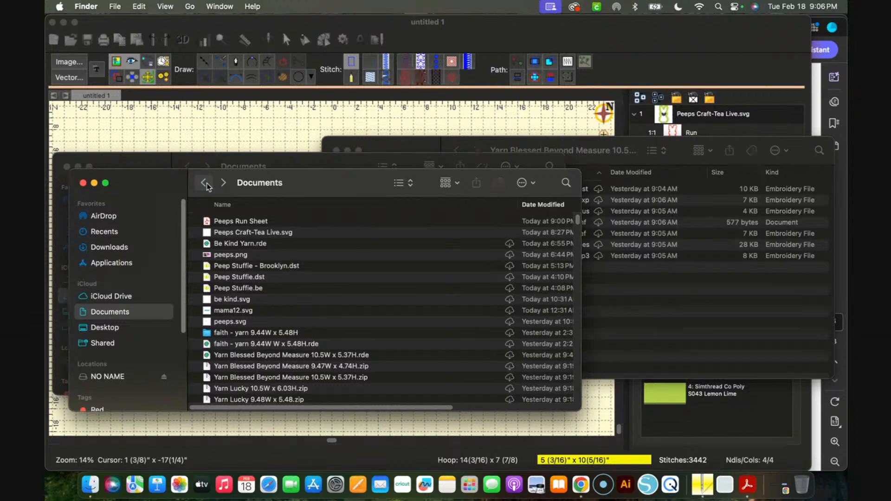
click(165, 377)
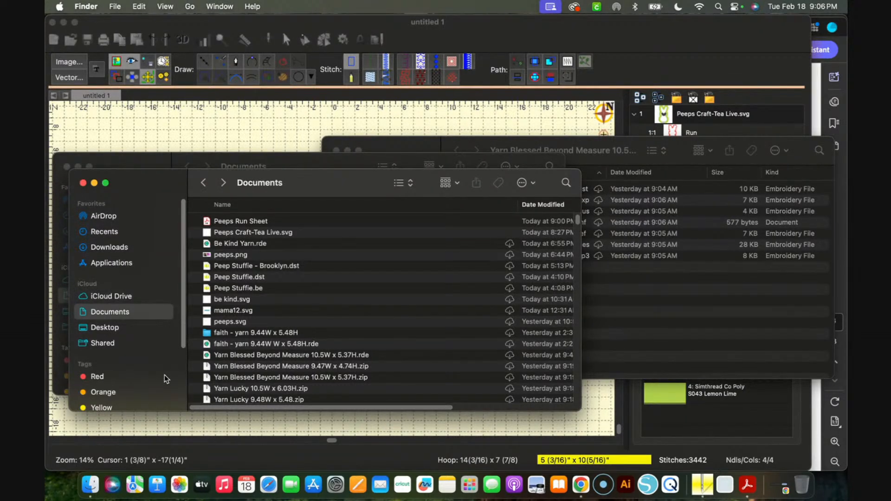
right_click(164, 377)
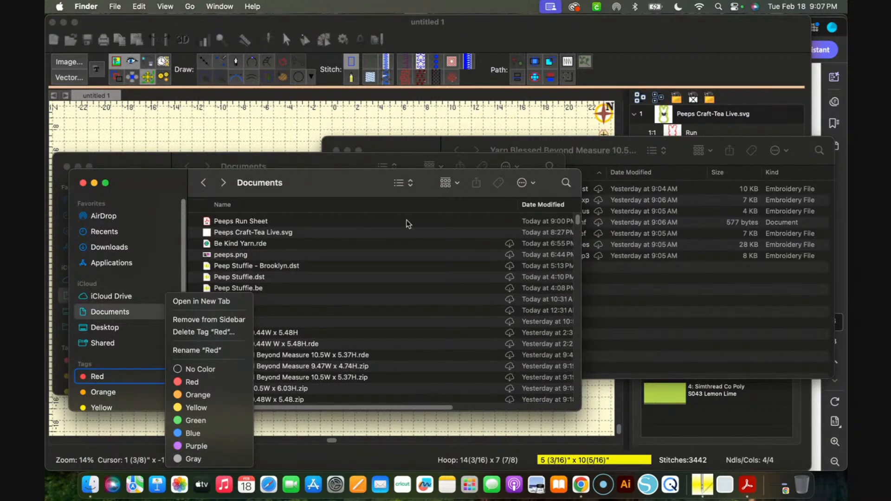
click(412, 136)
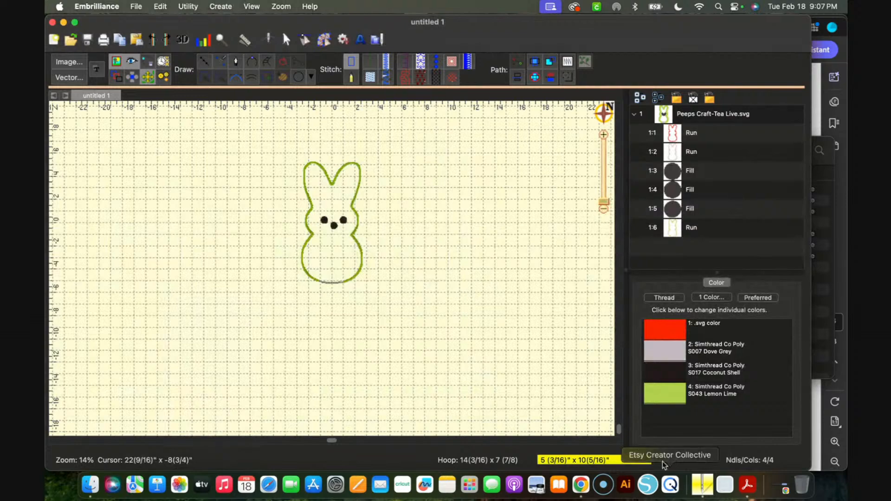
Switch to the StreamYard studio in Chrome
click(581, 486)
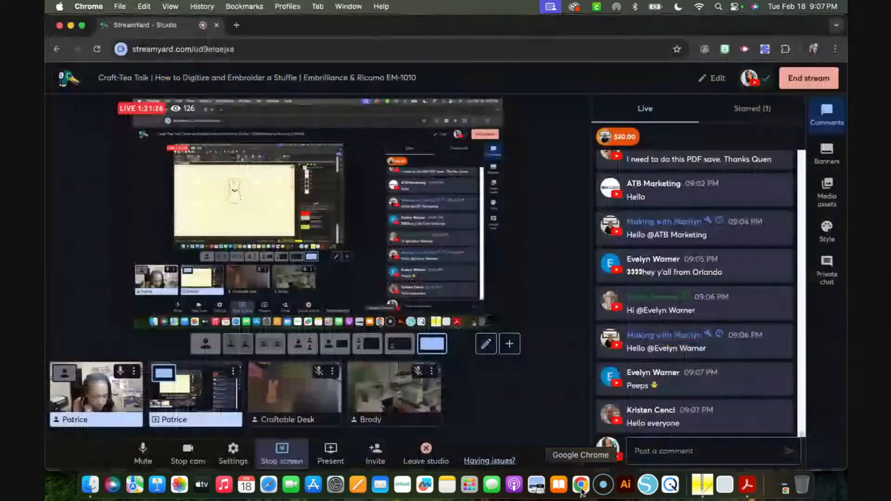